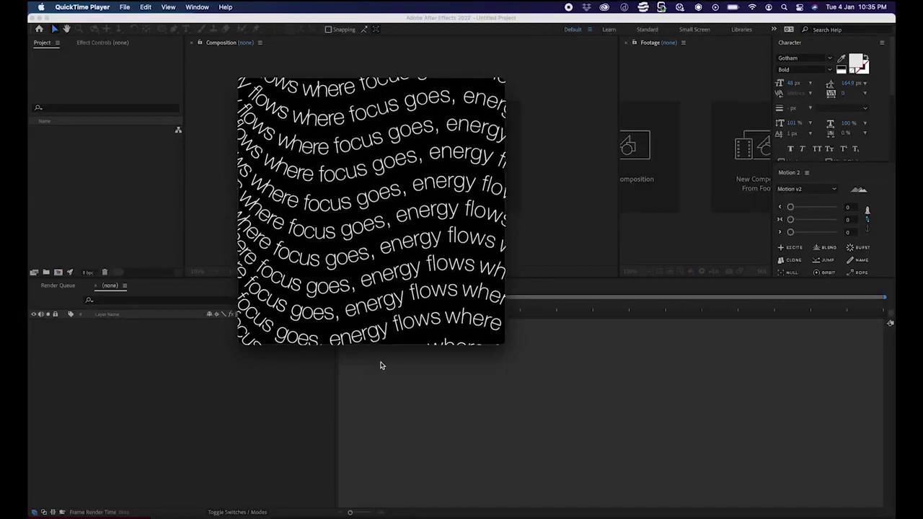
Step: Close the 07_TYPE SEVEN.mov reference video and switch to After Effects
mouse_move(313, 245)
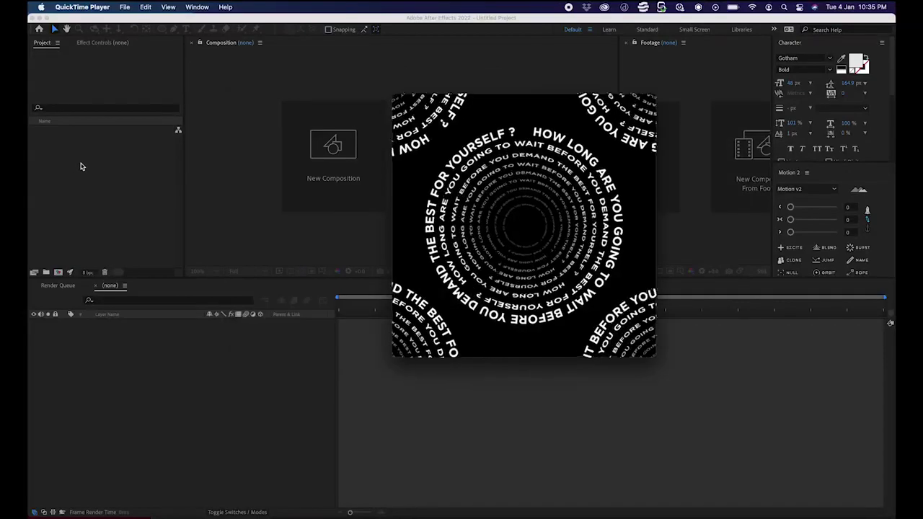
mouse_move(404, 150)
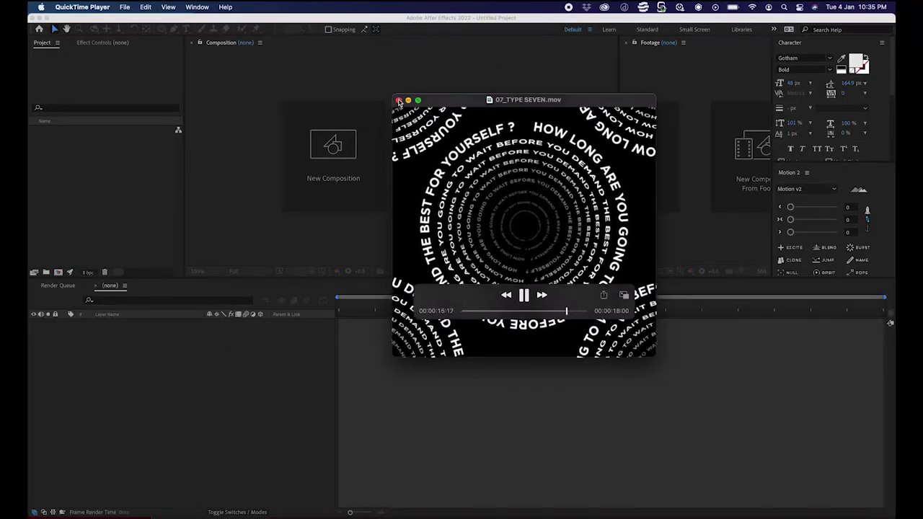
left_click(399, 100)
left_click(105, 181)
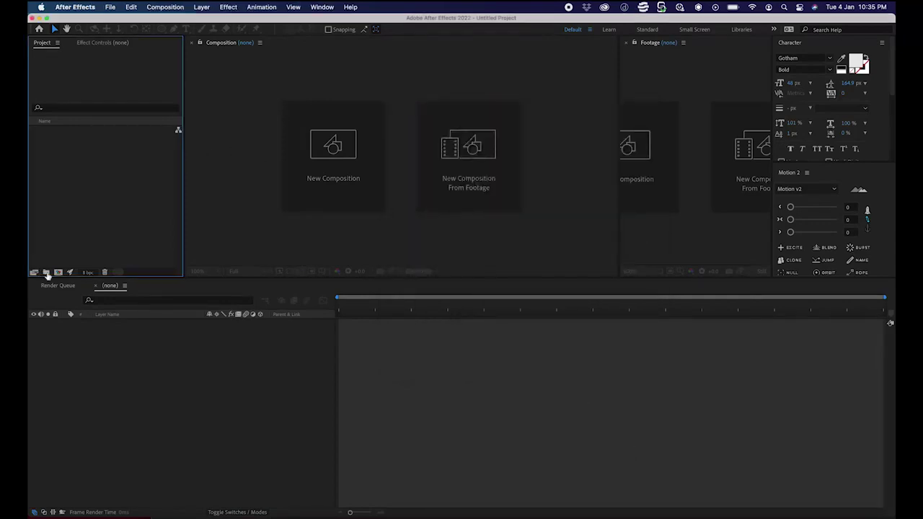
Step: Create a composition named "energy flows where focus goes" with a frame rate of 120 fps and a 10-second duration
left_click(59, 272)
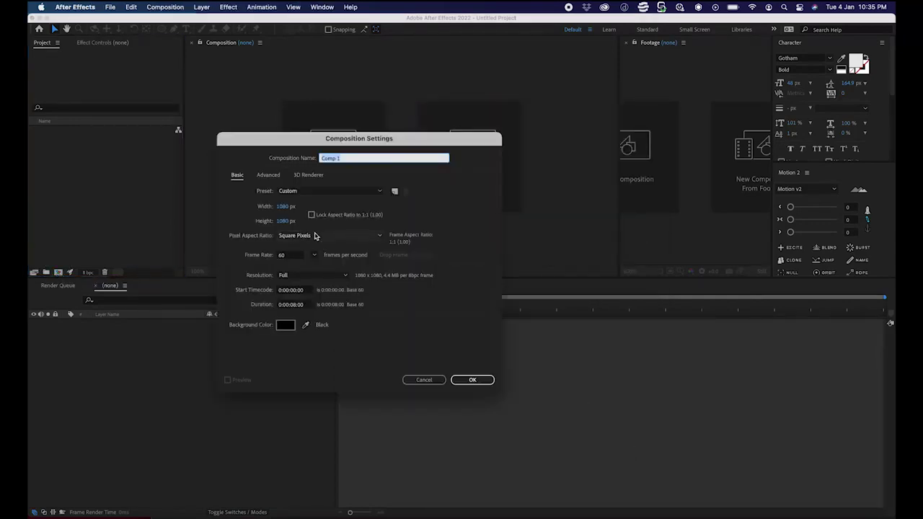
type("nergy flows where focus goes")
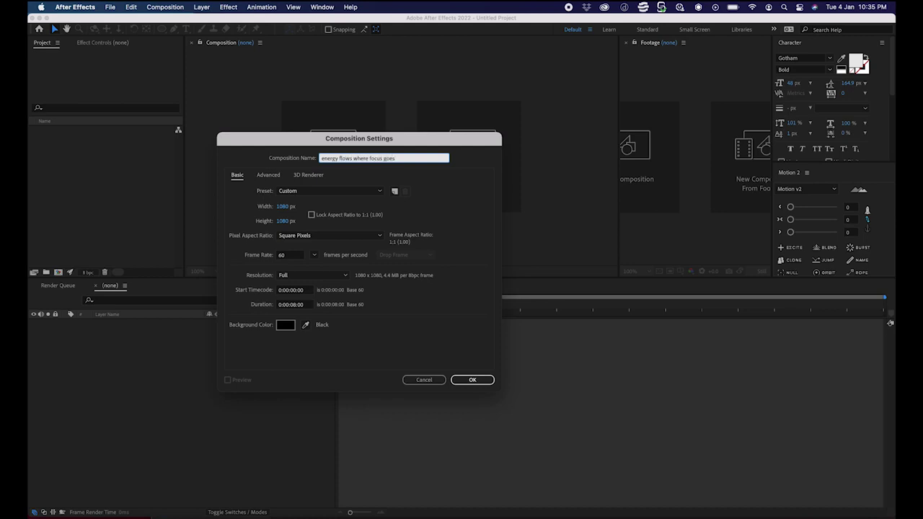
left_click(292, 255)
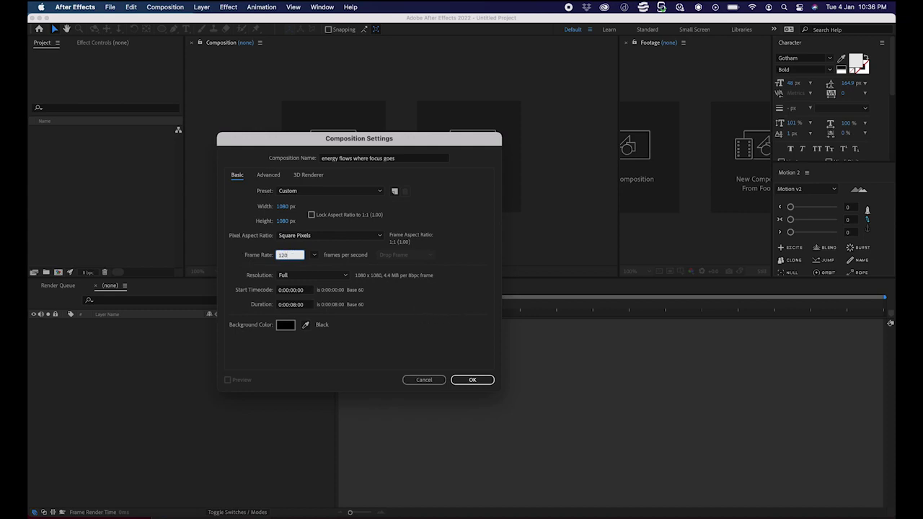
left_click(292, 304)
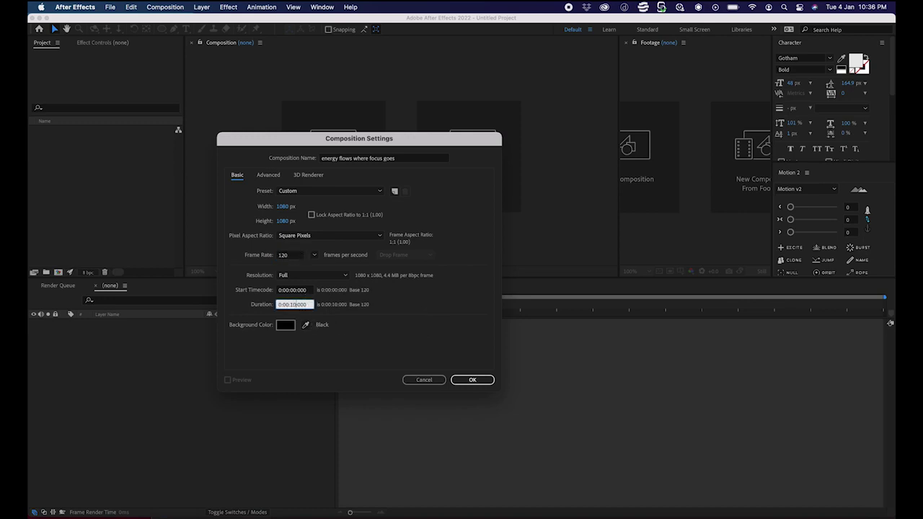
key("Return")
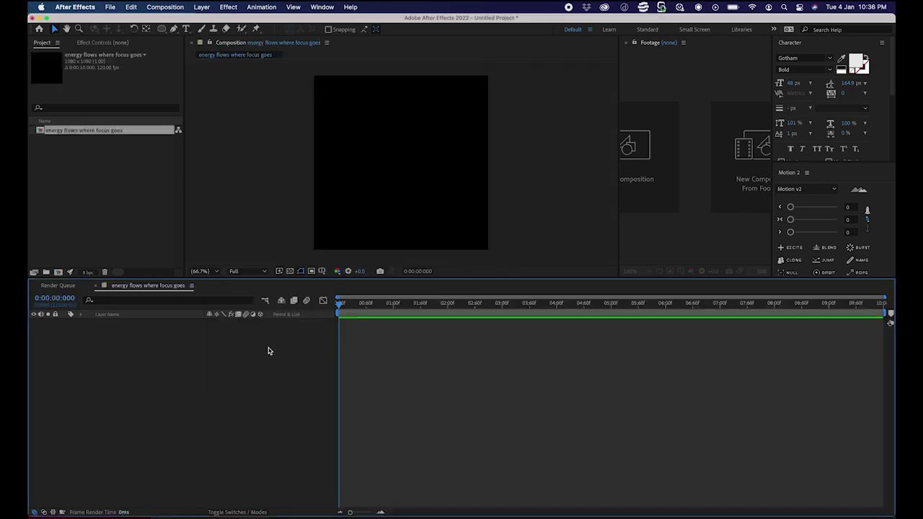
Step: Enlarge the composition viewer and copy the composition's name from its settings
left_click_drag(208, 277, 206, 377)
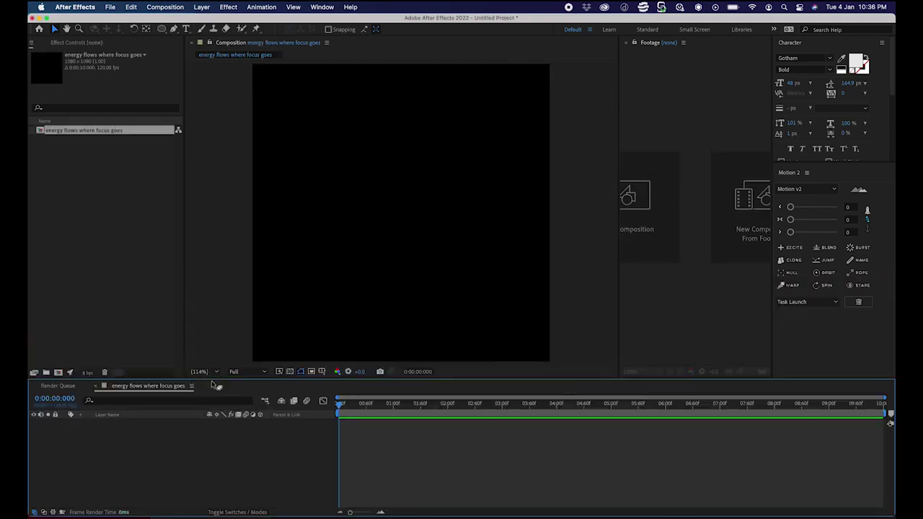
right_click(225, 296)
left_click(236, 316)
key("super+c")
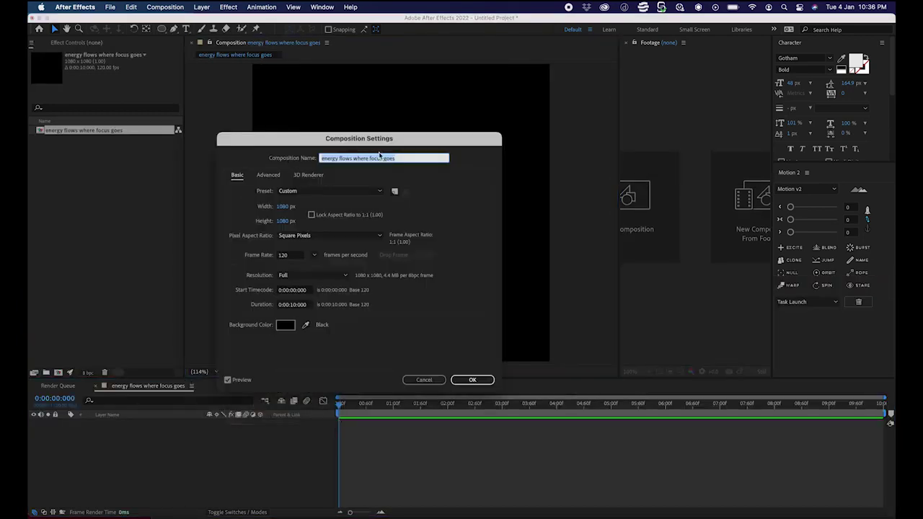
right_click(375, 159)
left_click(393, 208)
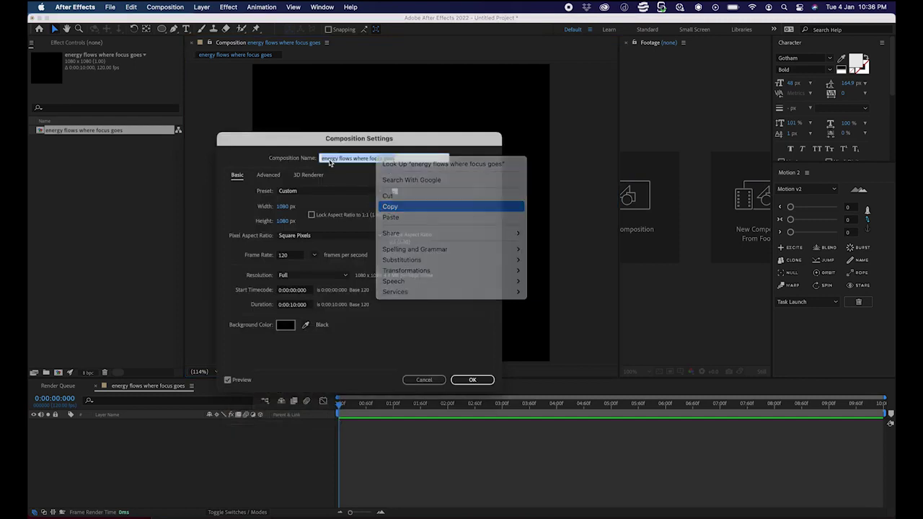
left_click(472, 379)
Step: Add a text layer with the copied phrase "energy flows where focus goes" and move it inside the frame's upper half
left_click(185, 29)
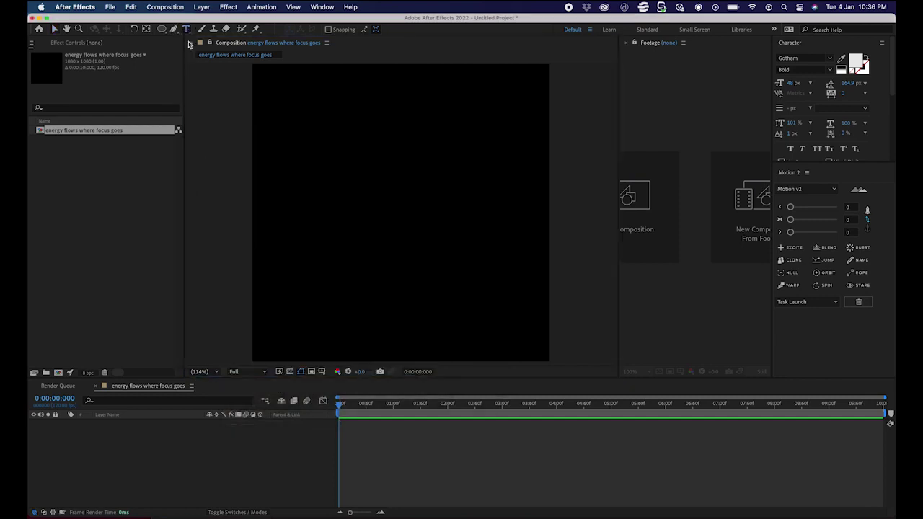
left_click(272, 176)
key("super+v")
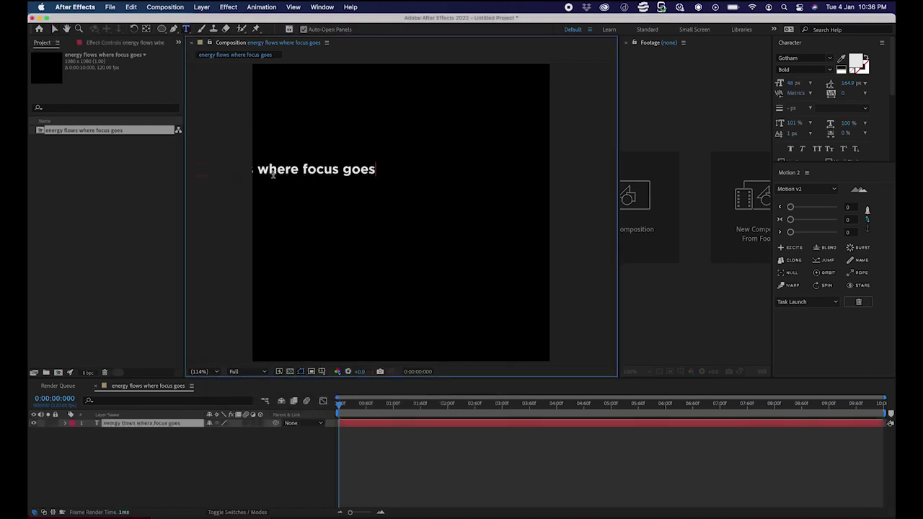
left_click(56, 30)
left_click_drag(310, 171, 384, 167)
Step: Close the empty Footage viewer and widen the project area beside the composition
left_click(626, 43)
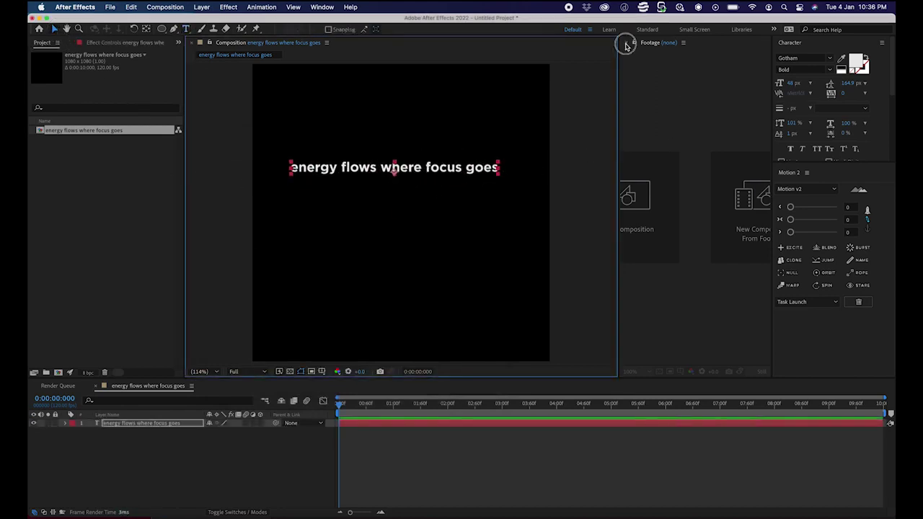
left_click(717, 135)
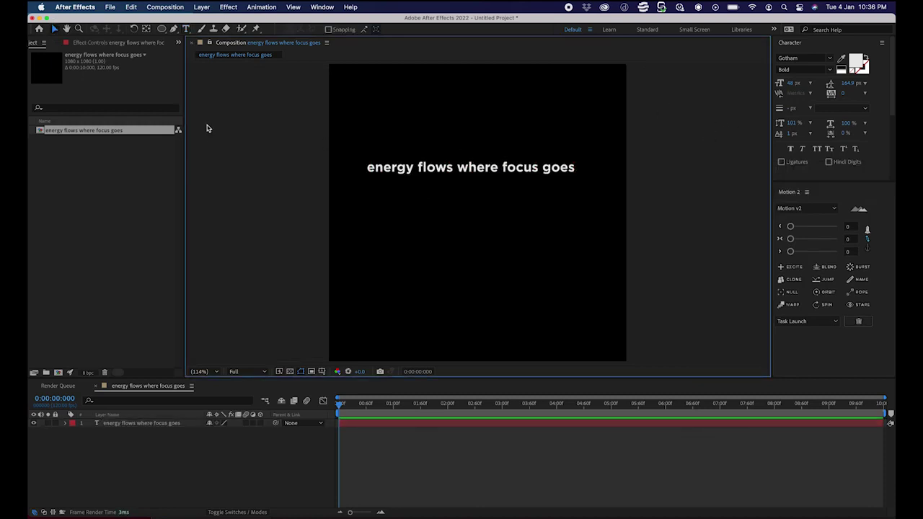
left_click_drag(183, 105, 443, 129)
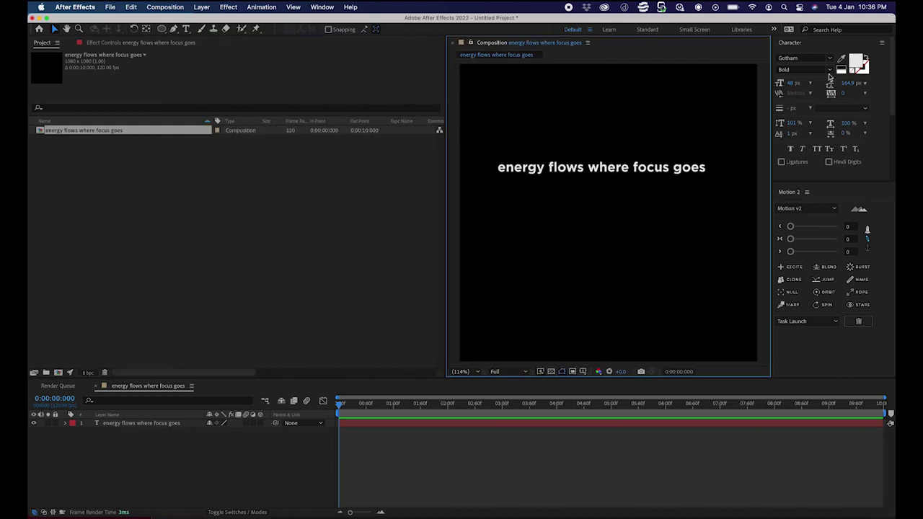
Step: Try to change the font to a Helvetica typeface without the text layer selected
left_click(803, 57)
type("he")
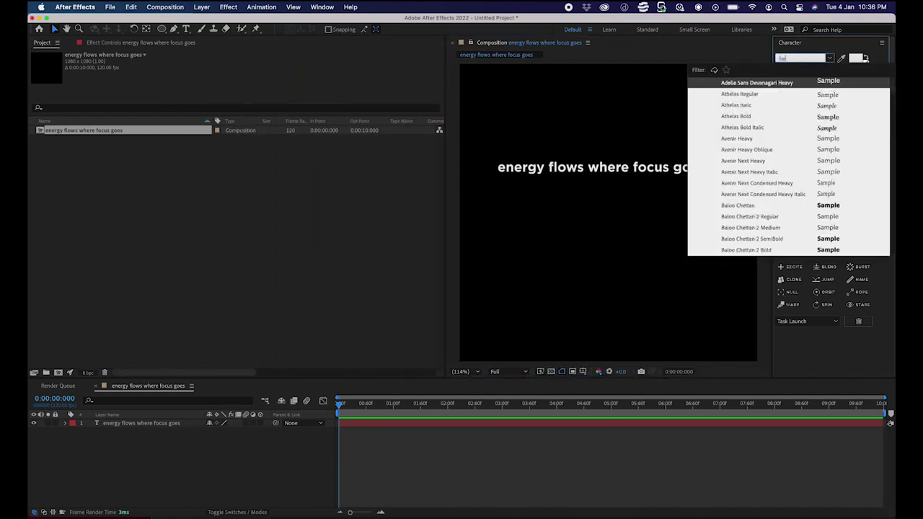
type("lv")
key("BackSpace")
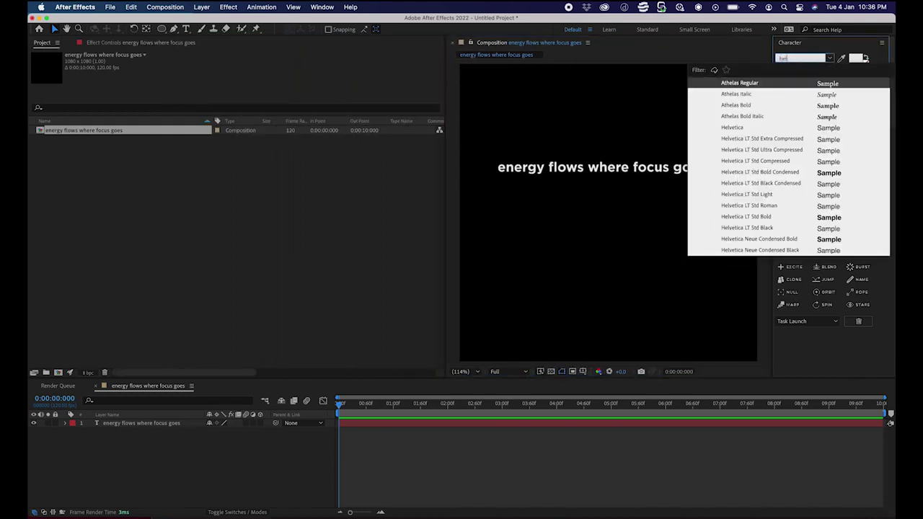
left_click(759, 250)
Step: Set the "energy flows where focus goes" text layer's font to Helvetica Neue Light
left_click(704, 167)
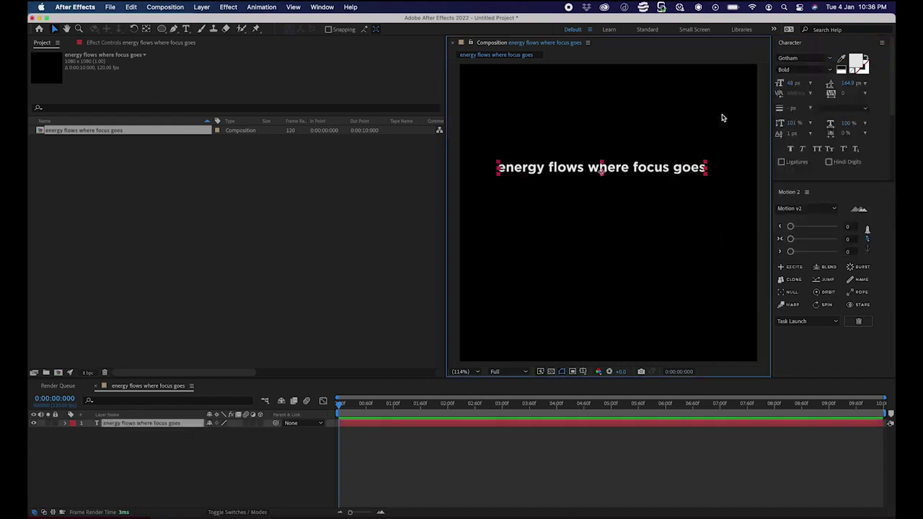
left_click(790, 62)
type("helv")
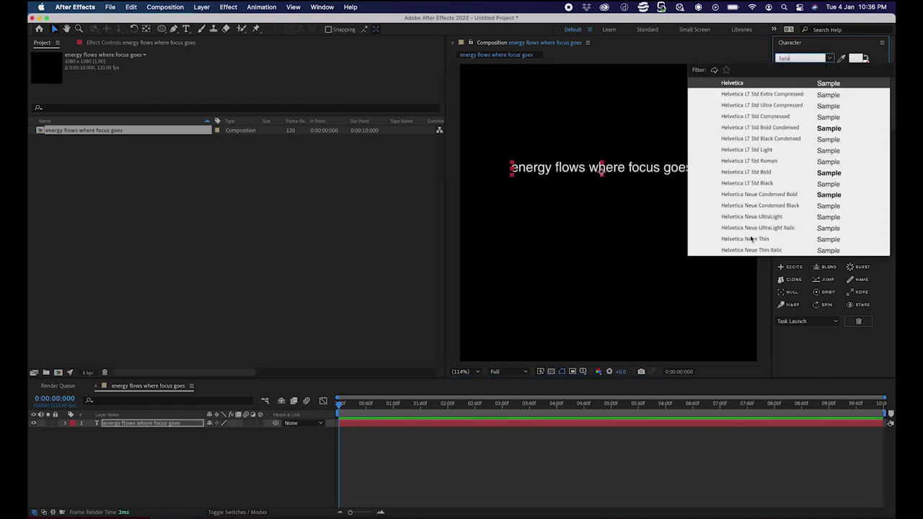
left_click(750, 238)
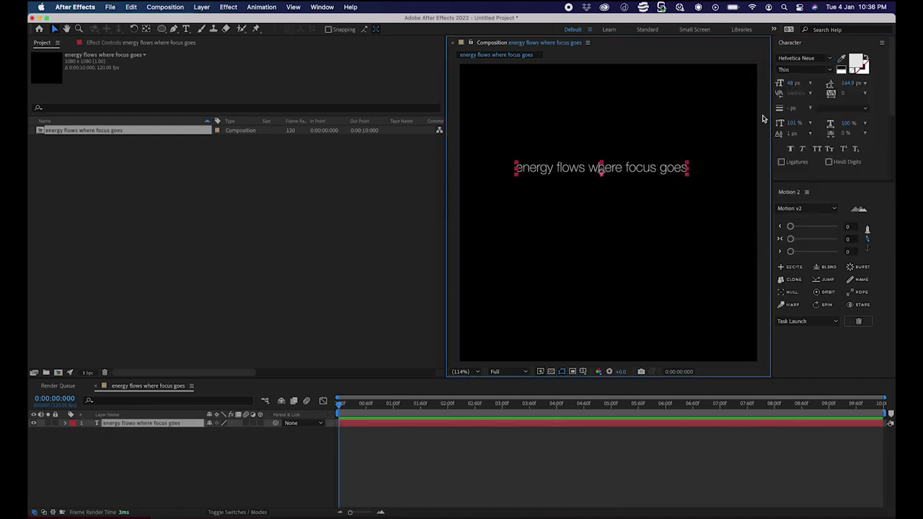
left_click(829, 70)
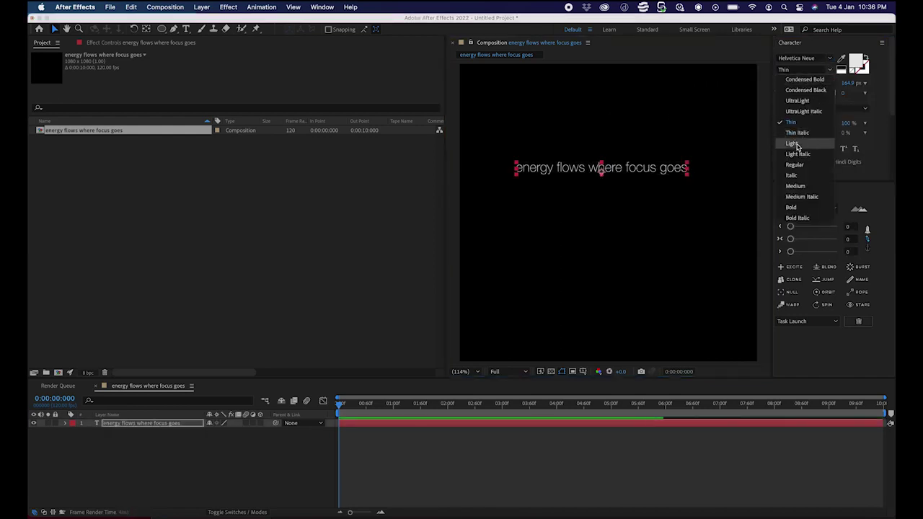
left_click(791, 144)
left_click(647, 114)
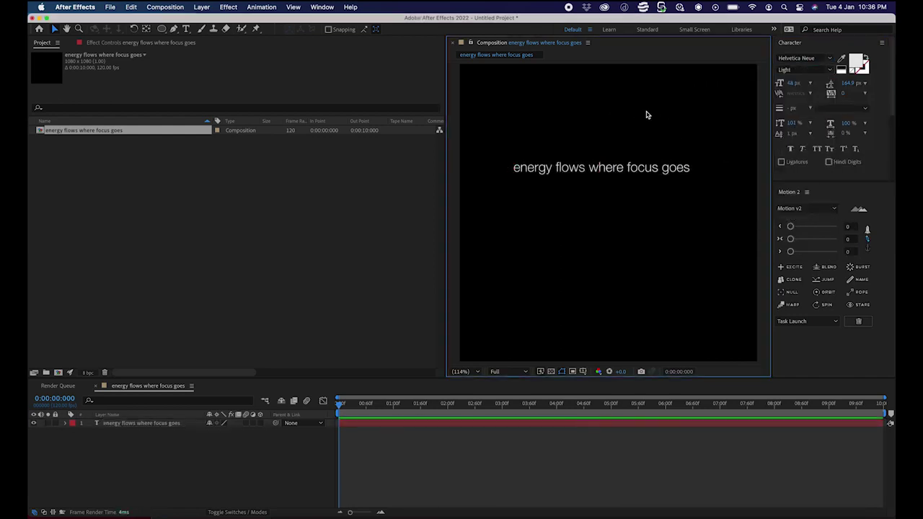
Step: Draw a three-point curved mask path on the text layer, descending from the frame's upper left corner past its right edge
left_click_drag(654, 116, 553, 235)
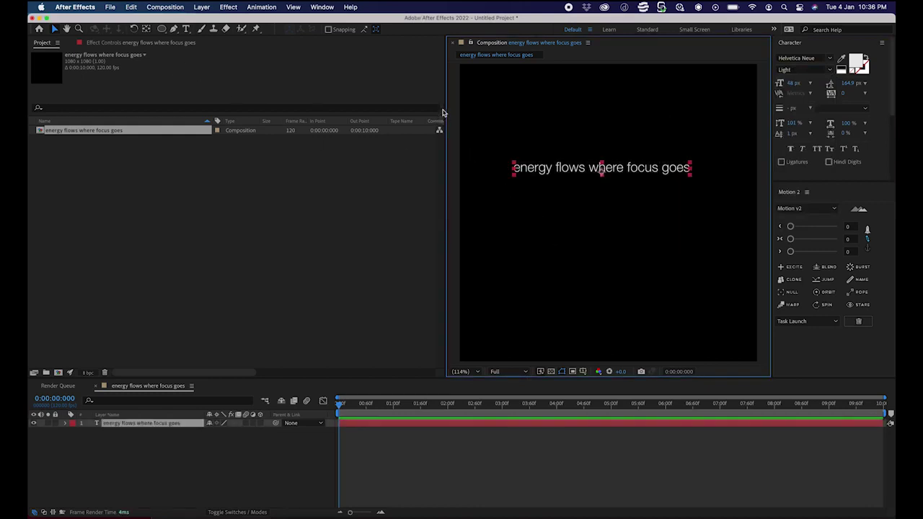
left_click(173, 29)
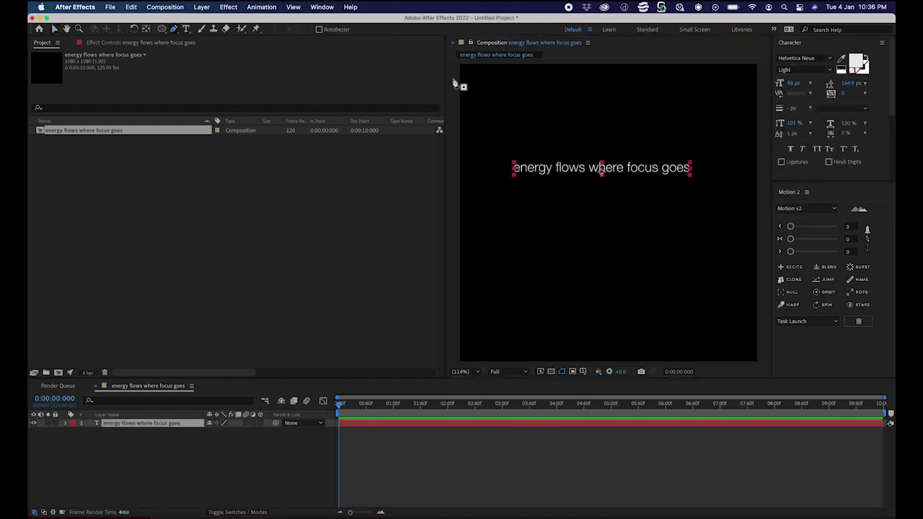
left_click_drag(456, 76, 481, 108)
left_click_drag(632, 128, 709, 161)
left_click_drag(764, 239, 813, 257)
key("v")
Step: Move the path's start point further outside the frame's left edge, shift the middle point slightly up-left, and adjust the curve handles
left_click(633, 129)
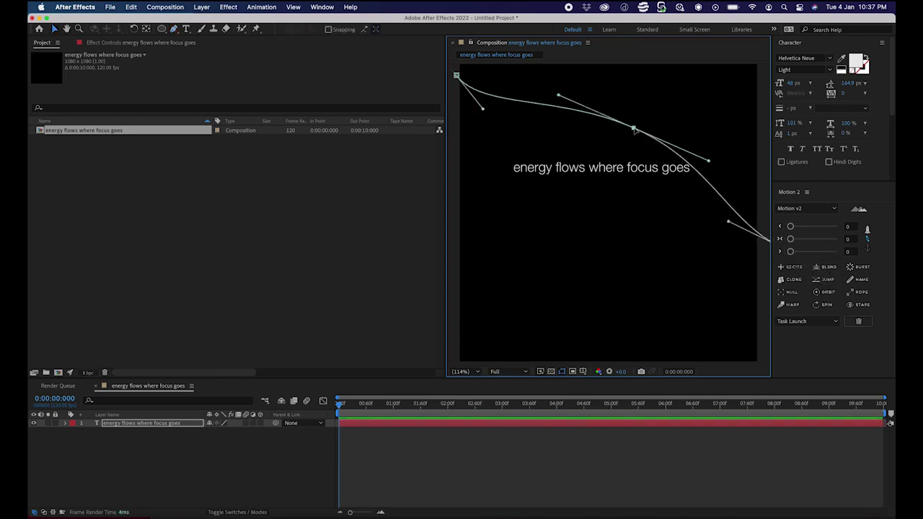
left_click_drag(558, 96, 555, 85)
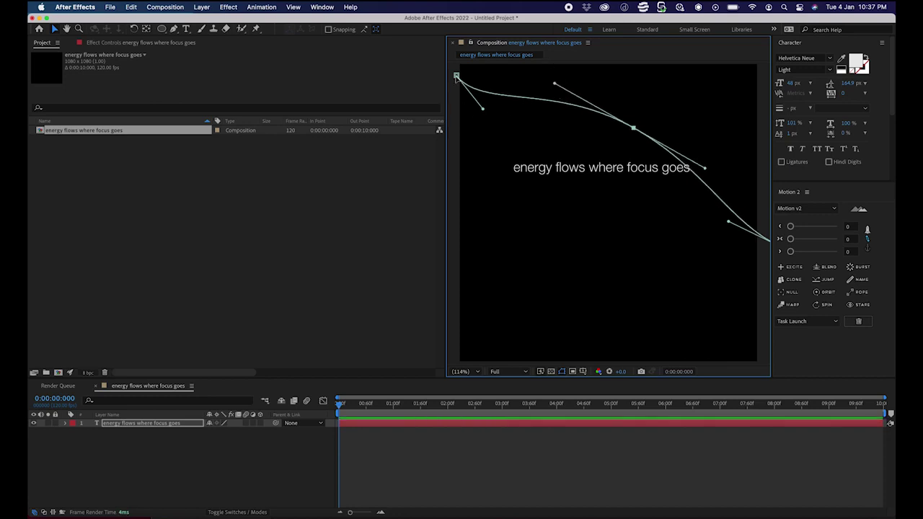
left_click_drag(456, 76, 406, 80)
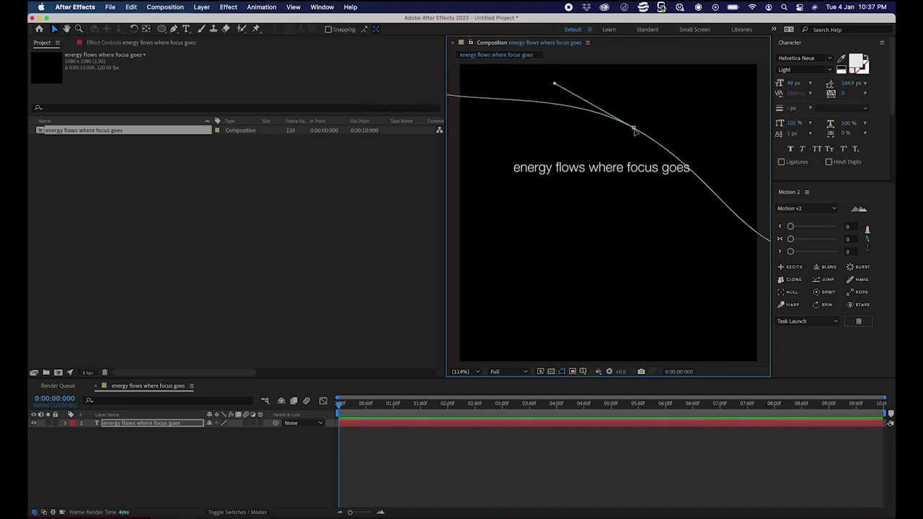
left_click_drag(633, 128, 618, 115)
left_click_drag(728, 223, 705, 211)
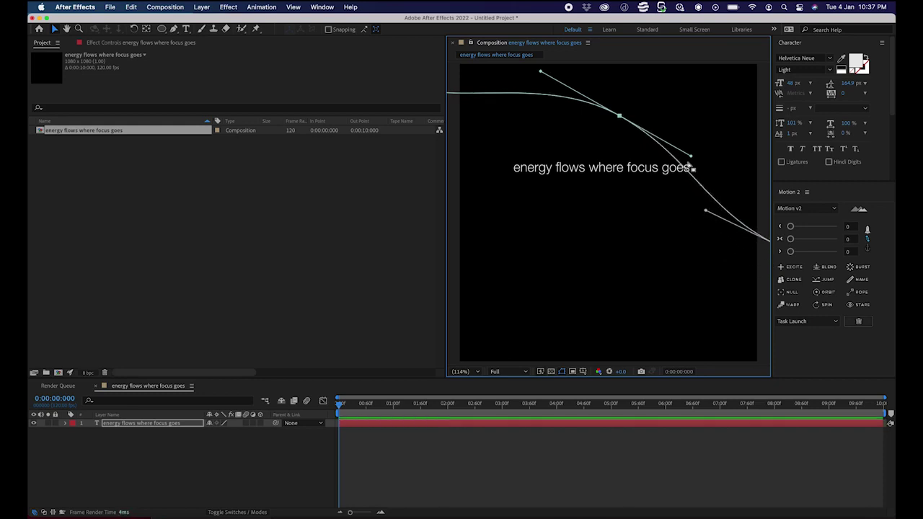
left_click_drag(691, 157, 704, 148)
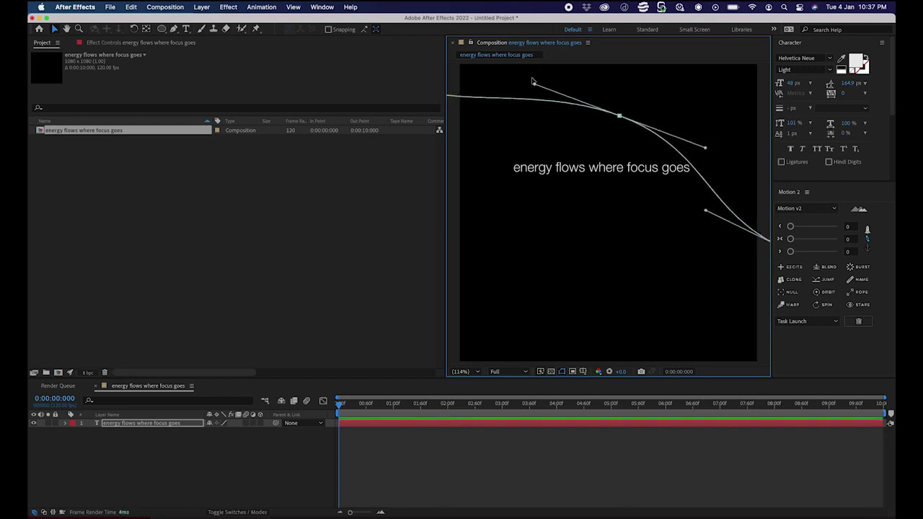
left_click_drag(534, 86, 512, 72)
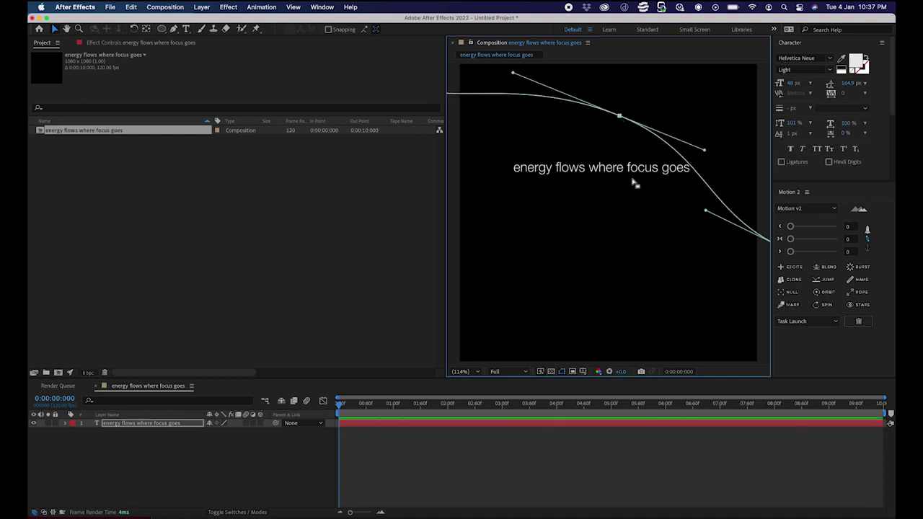
Step: Extend the curve handle of the path's start point toward the frame to reshape the first curve segment
key("comma")
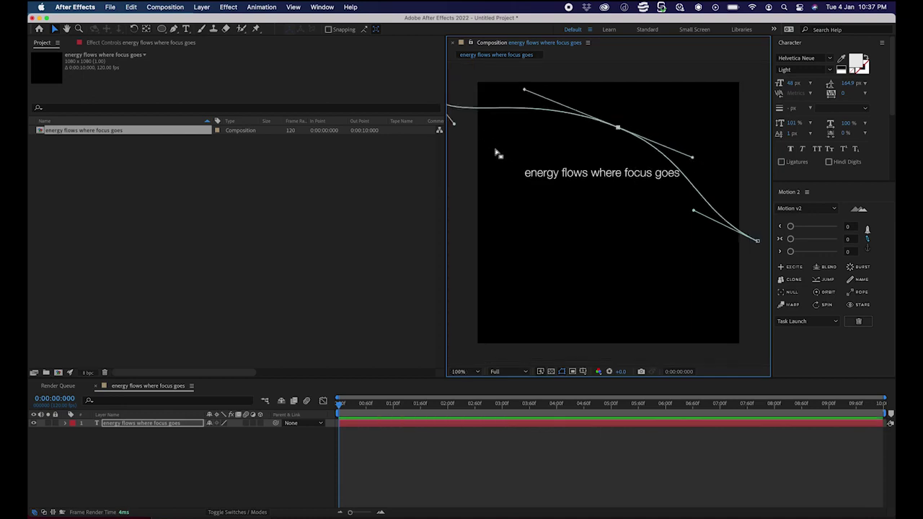
key("space")
left_click_drag(494, 149, 591, 179)
left_click_drag(531, 124, 612, 164)
Step: Lengthen the curve handle of the path's end point and move that point slightly lower outside the frame's right edge
key("space")
left_click_drag(691, 198, 530, 142)
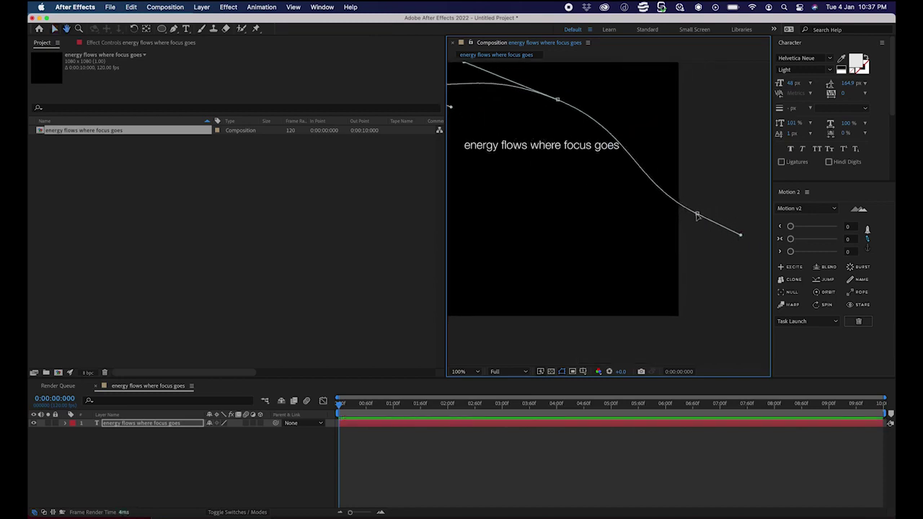
left_click(696, 214)
mouse_move(639, 188)
left_mouse_down()
mouse_move(634, 165)
mouse_move(624, 188)
left_mouse_up()
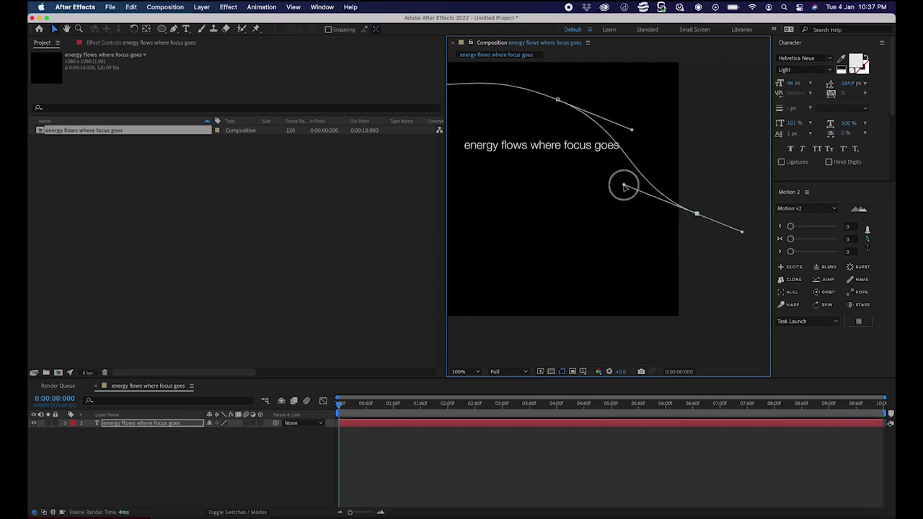
left_click_drag(698, 215, 700, 229)
Step: Shorten and steepen the curve handle on the path's middle point to refine the wave
key("space")
left_click_drag(581, 129, 637, 204)
left_click(614, 176)
left_click_drag(519, 135, 546, 138)
key("space")
left_click_drag(642, 232, 646, 206)
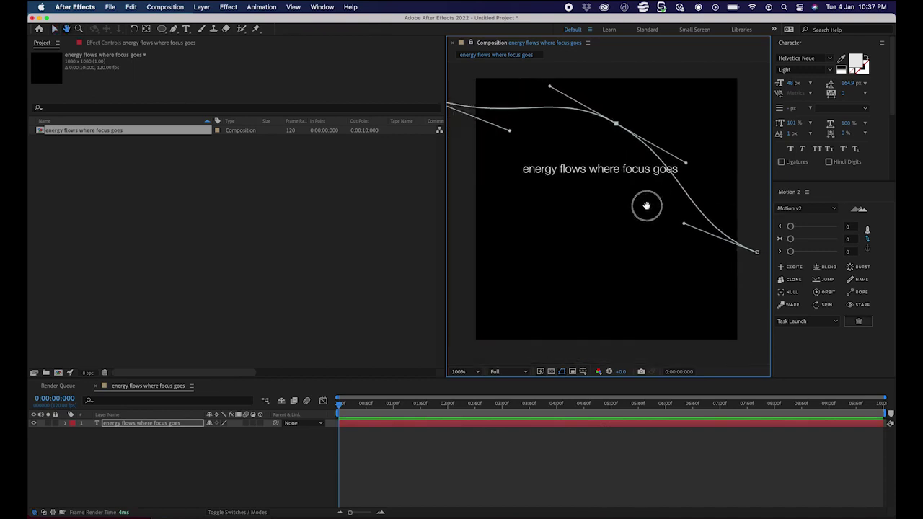
Step: Fit the composition in the viewer and set the text layer's path option to Mask 1
left_click(465, 371)
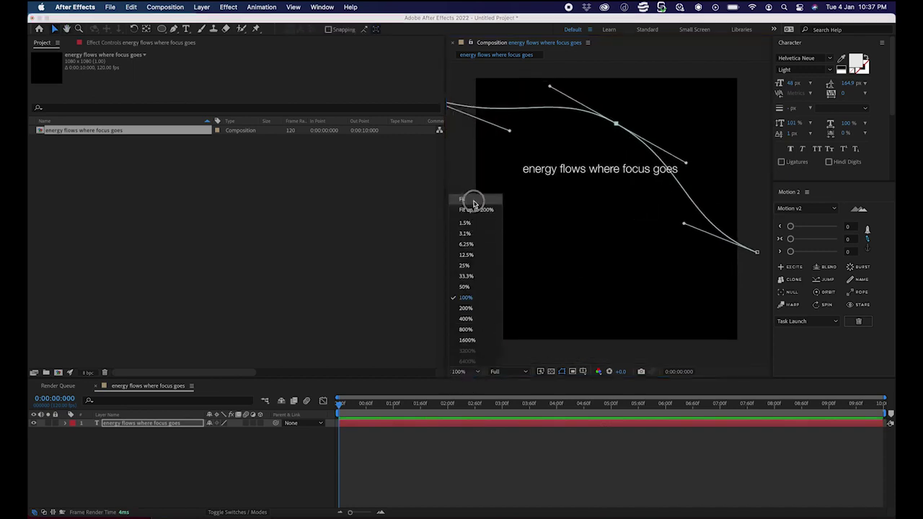
left_click(474, 201)
left_click(131, 423)
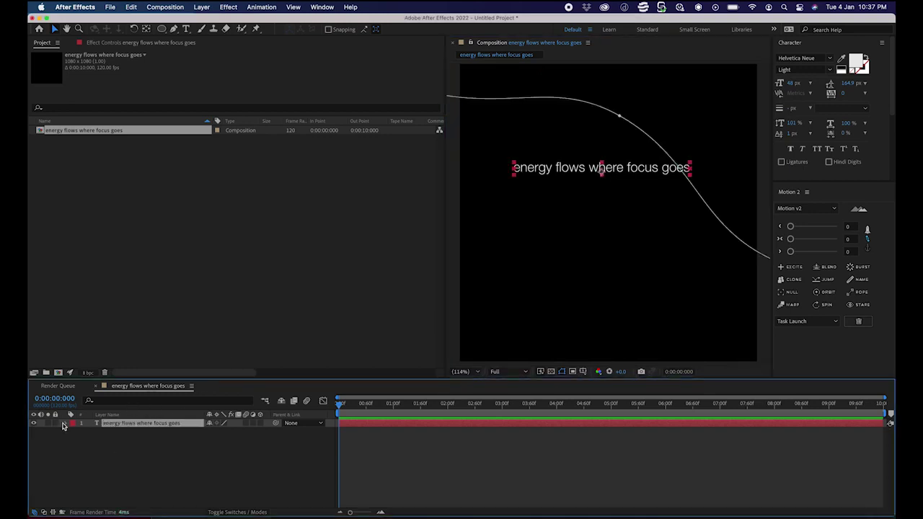
left_click(67, 424)
left_click_drag(128, 377, 132, 338)
left_click_drag(102, 378, 104, 317)
left_click(74, 373)
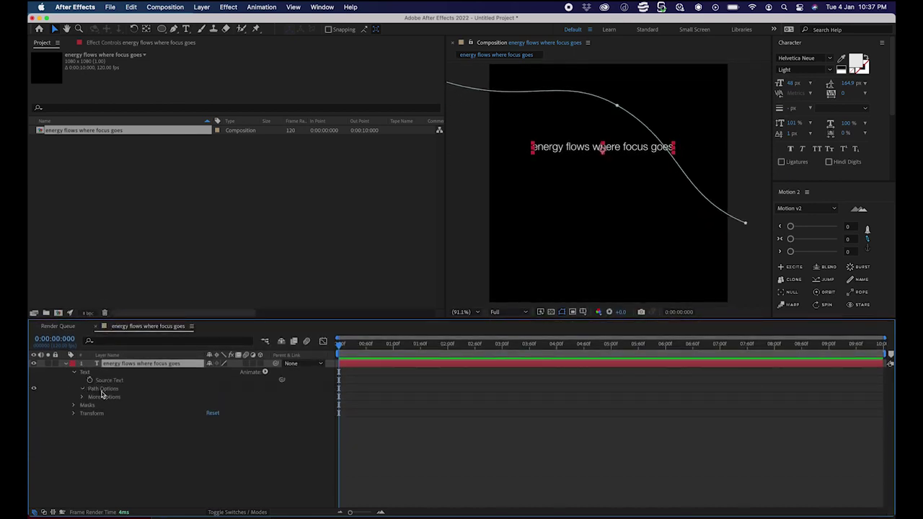
left_click(215, 398)
left_click(231, 424)
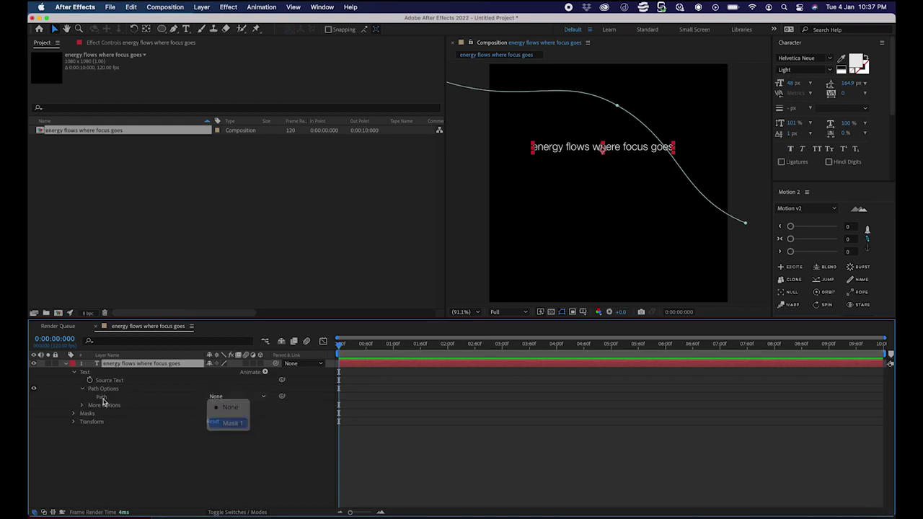
Step: Examine the properties of Mask 1 and the text layer's path options
left_click(74, 454)
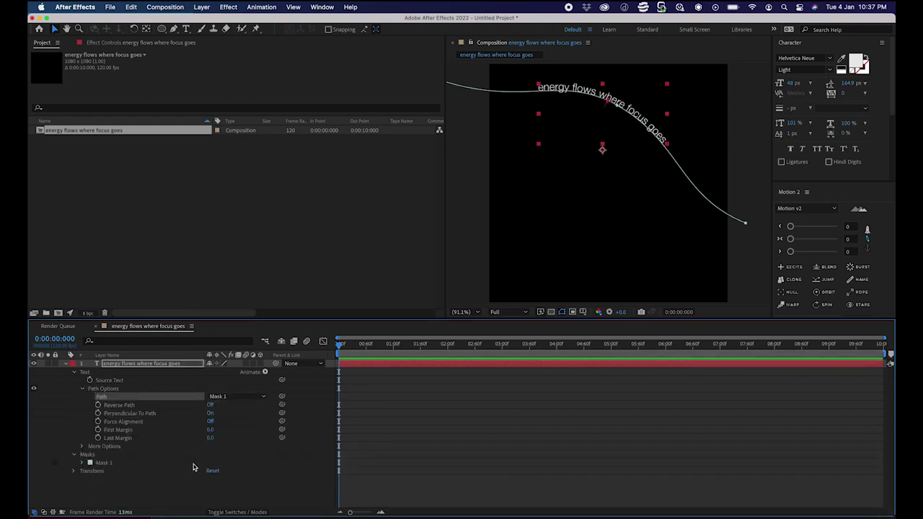
left_click(81, 463)
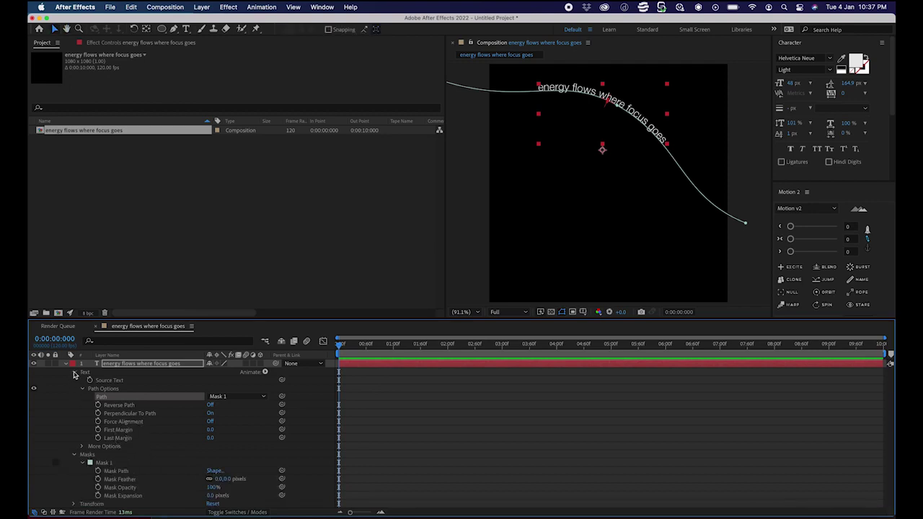
left_click(70, 372)
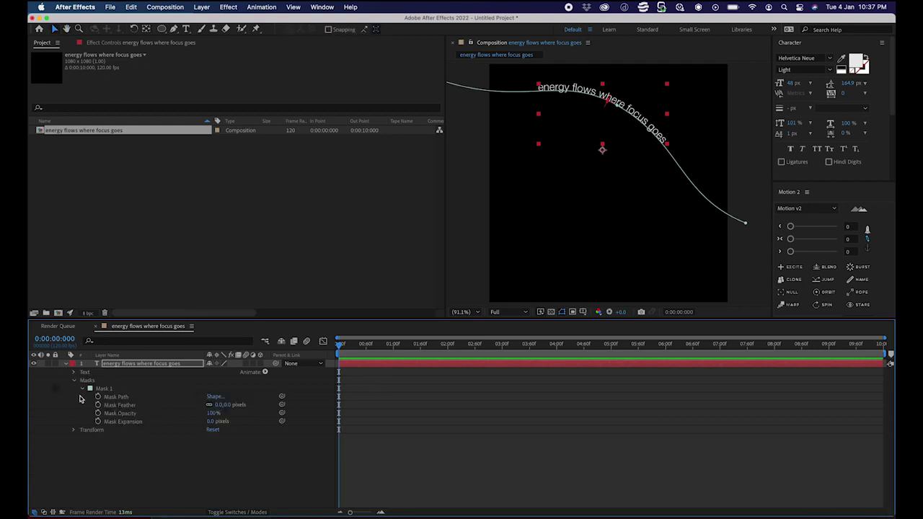
left_click(133, 462)
left_click(74, 379)
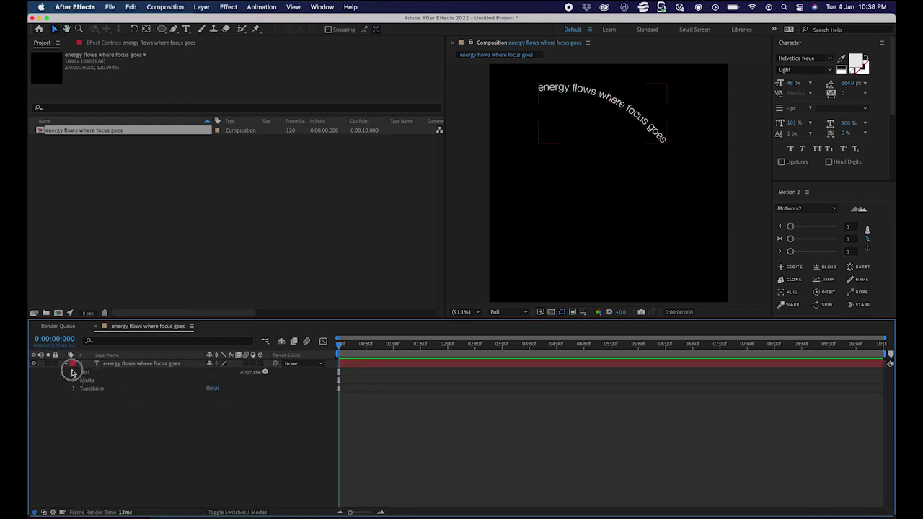
left_click(73, 371)
left_click(125, 425)
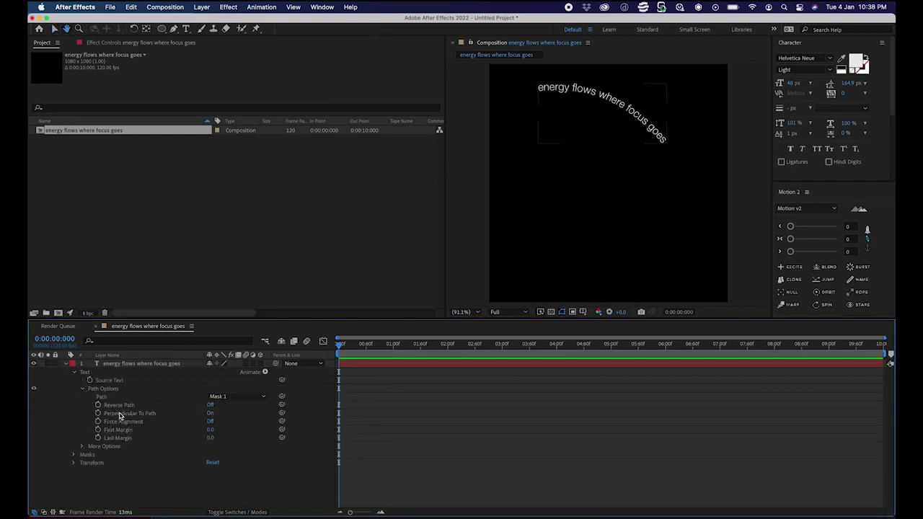
left_click(111, 397)
left_click(112, 390)
left_click(113, 398)
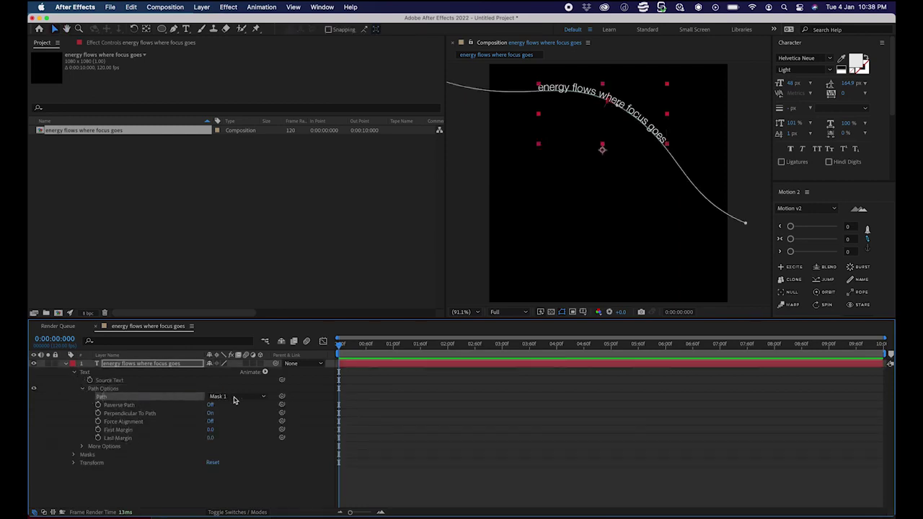
Step: Try lowering the First Margin to slide the text along its path, and undo the change
left_click(209, 430)
left_click_drag(209, 430, 46, 396)
key("super+z")
Step: Enlarge the text to 79 px and lower its First Margin to -1128 to push it outside the frame
left_click_drag(789, 85, 813, 94)
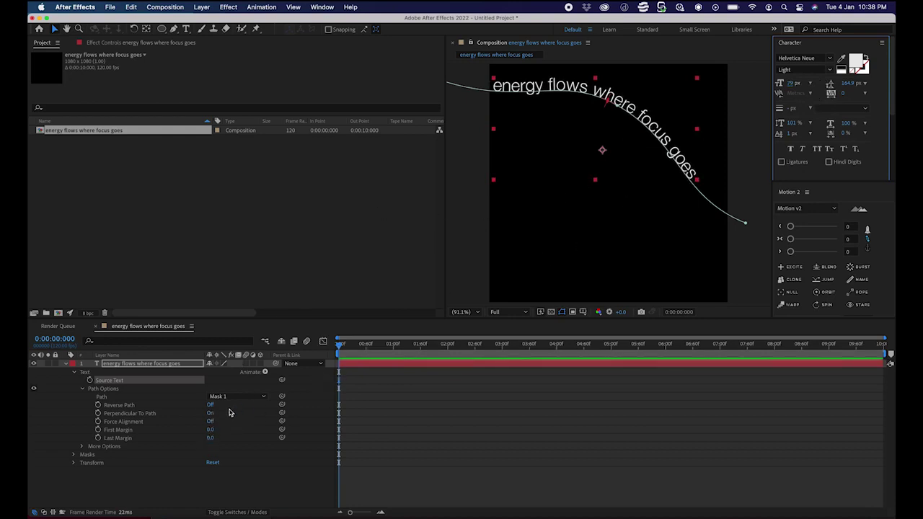
left_click_drag(210, 428, 33, 418)
left_click_drag(213, 429, 32, 414)
left_click_drag(211, 430, 35, 418)
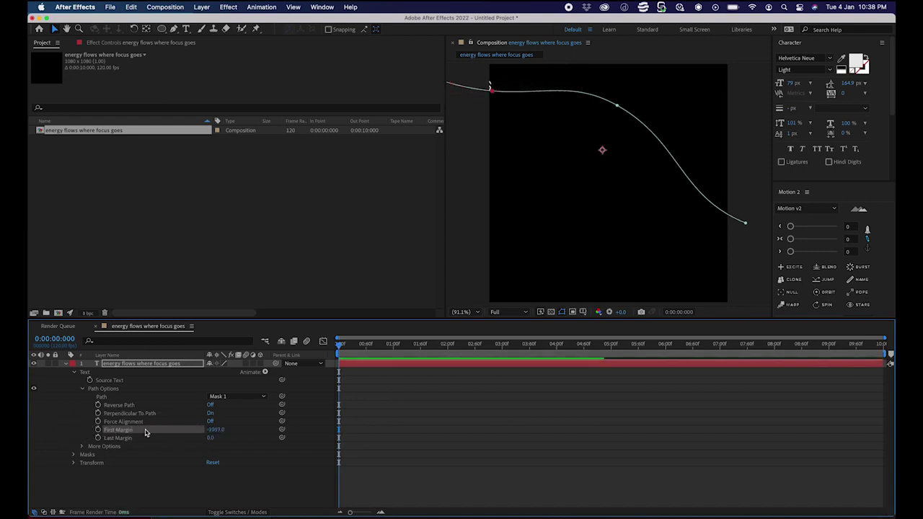
left_click_drag(218, 430, 152, 431)
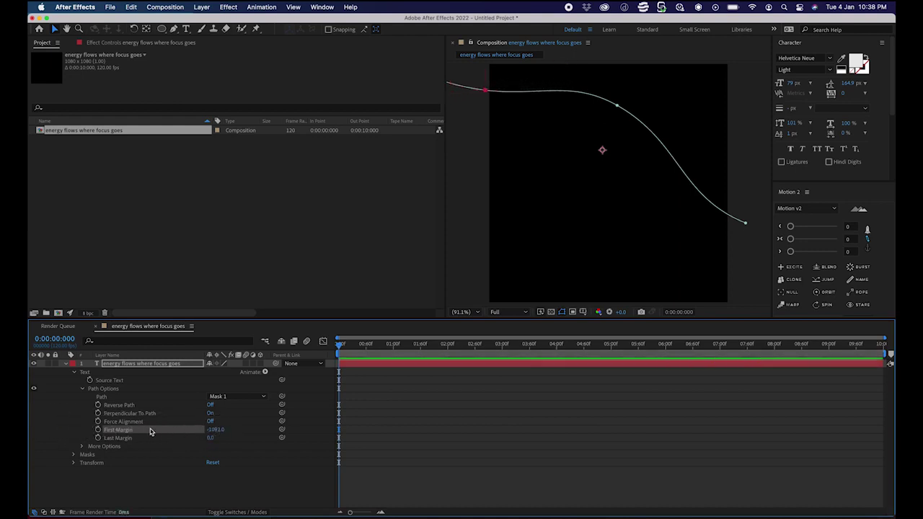
left_click_drag(218, 432, 199, 431)
Step: Animate the First Margin with a keyframe at the composition's start and a value of 1303 at 4 seconds
left_click_drag(351, 350, 556, 354)
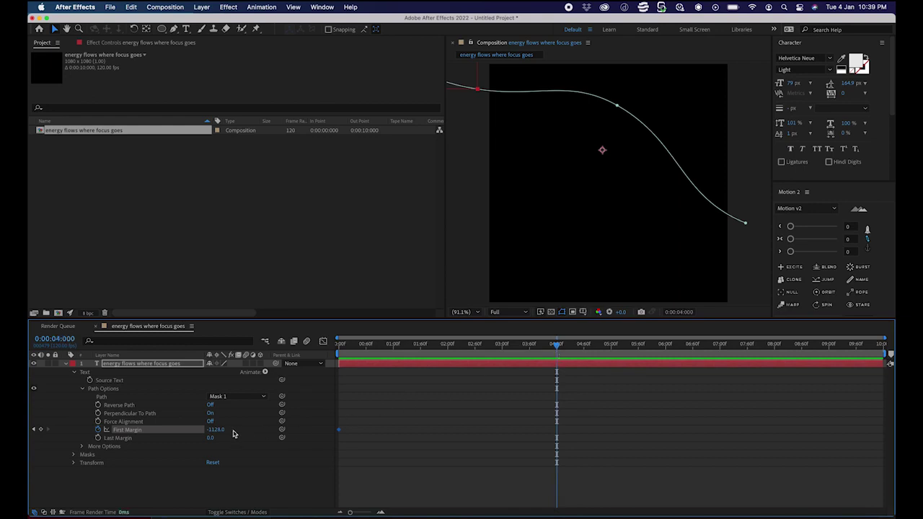
left_click_drag(216, 431, 166, 430)
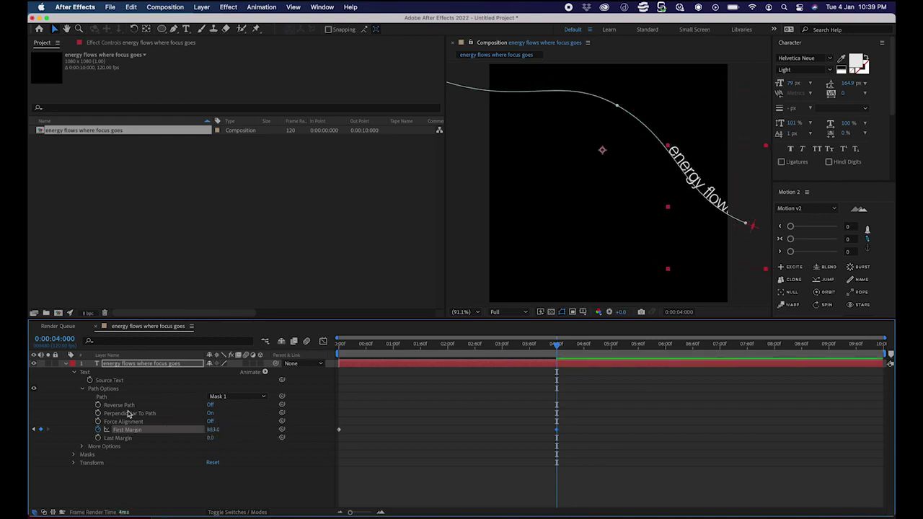
left_click_drag(210, 429, 229, 431)
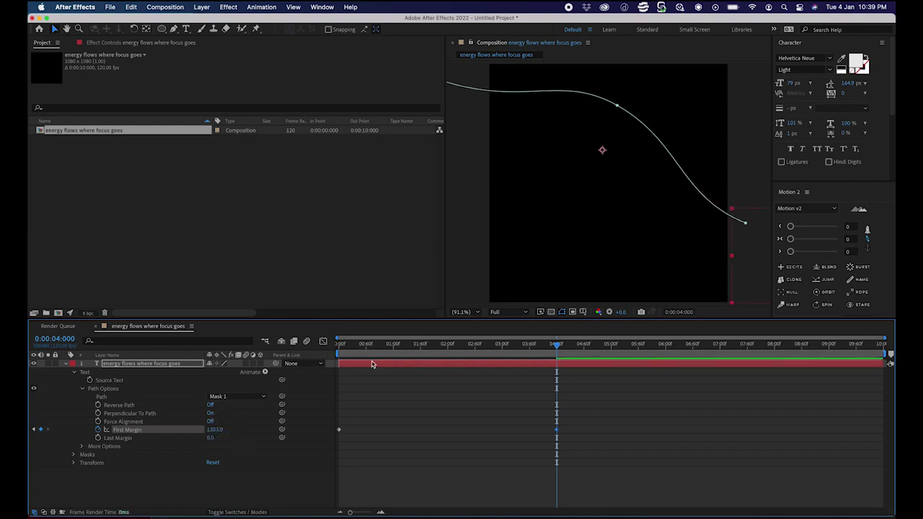
Step: End the work area at 4 seconds and preview the text travelling along the path from the start
key("Home")
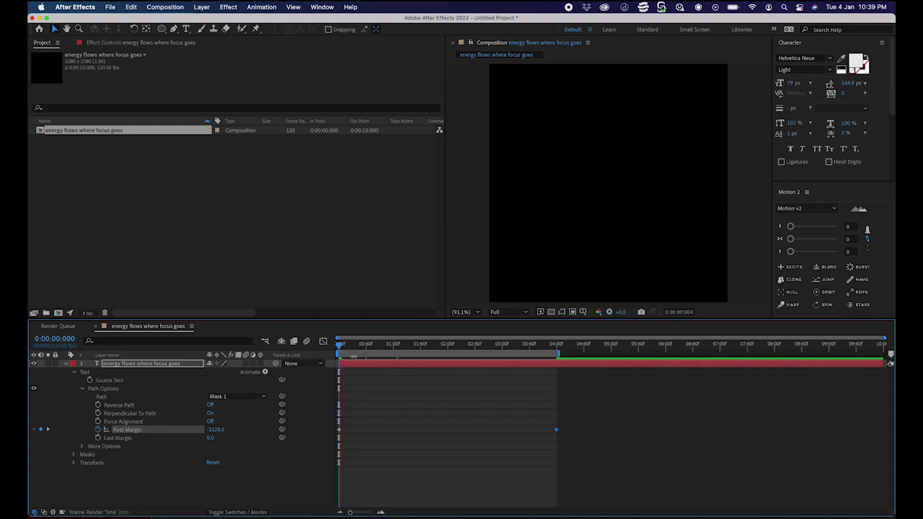
left_click(346, 351)
mouse_move(346, 348)
left_mouse_down()
mouse_move(371, 346)
mouse_move(334, 350)
left_mouse_up()
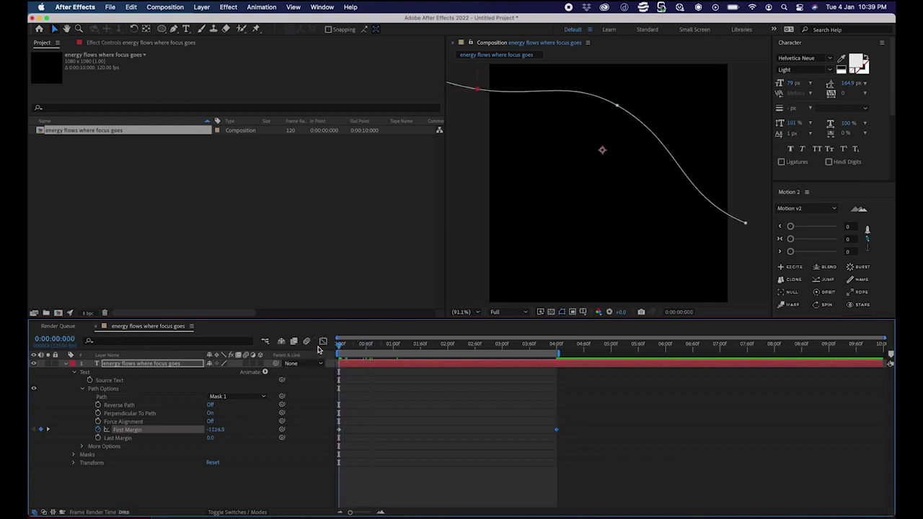
key("space")
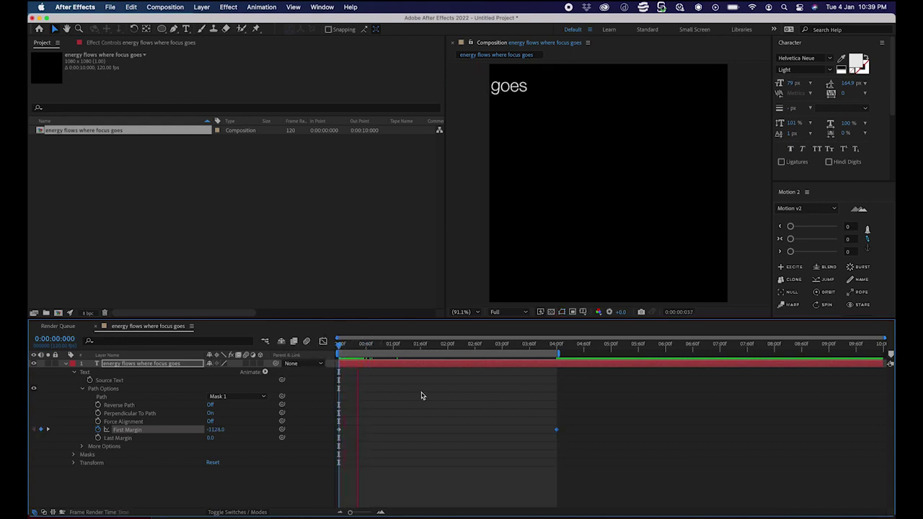
key("space")
left_click(363, 349)
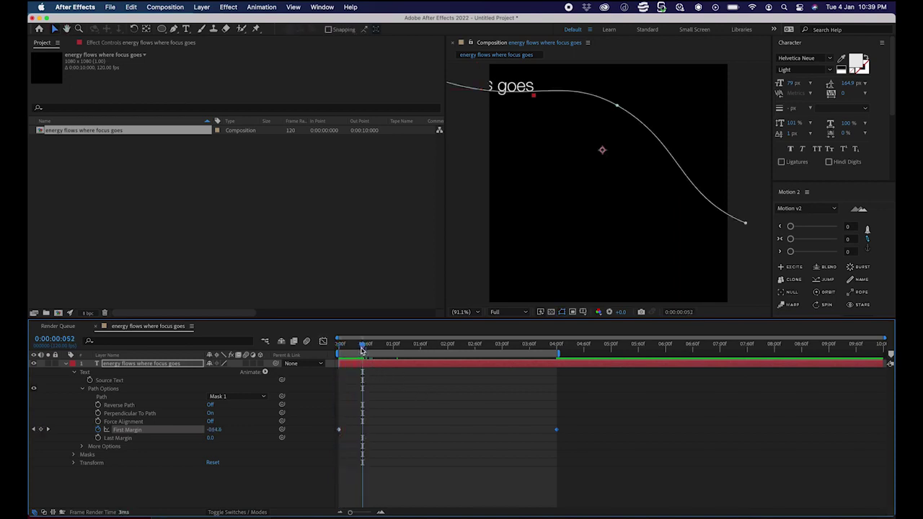
key("space")
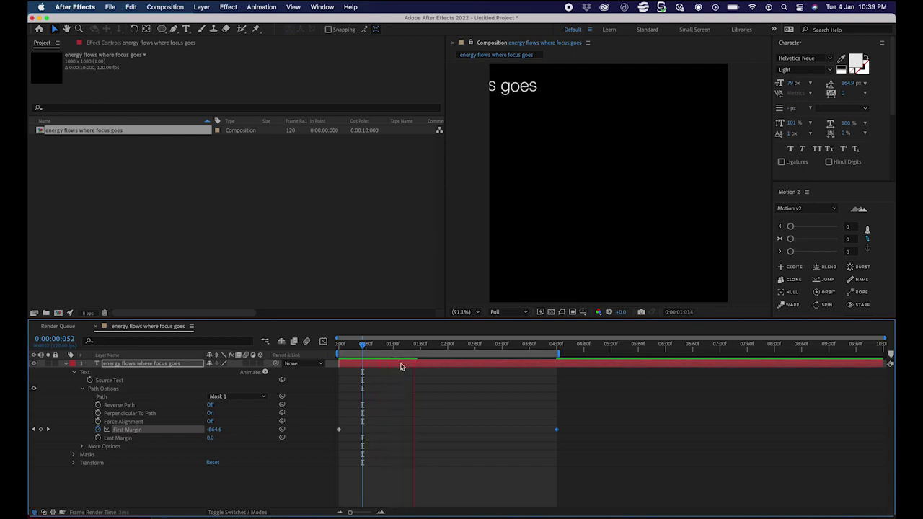
left_click(412, 350)
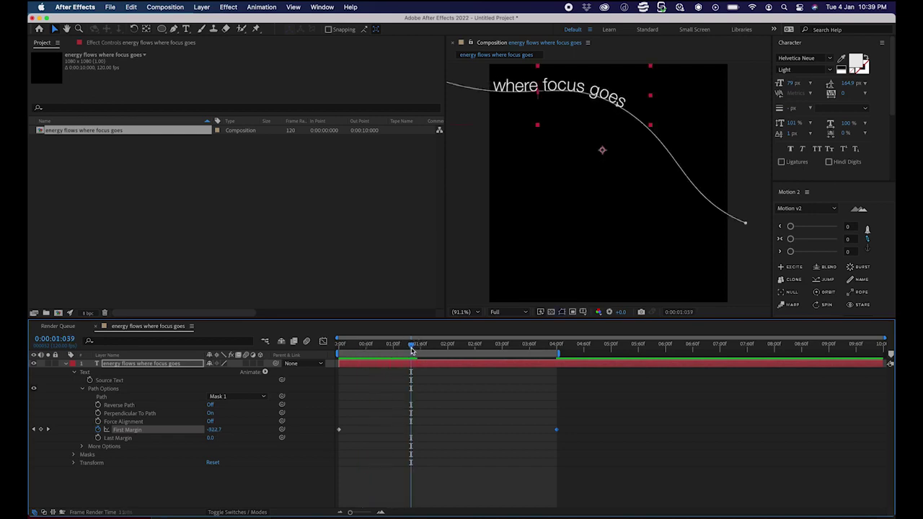
Step: Purge all memory and the disk cache, clearing the disk cache for all versions
left_click(132, 9)
mouse_move(217, 224)
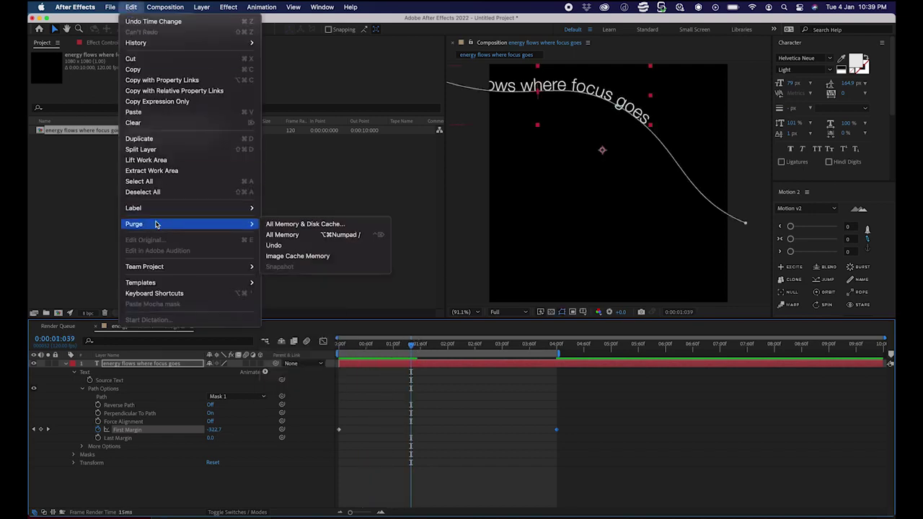
left_click(420, 348)
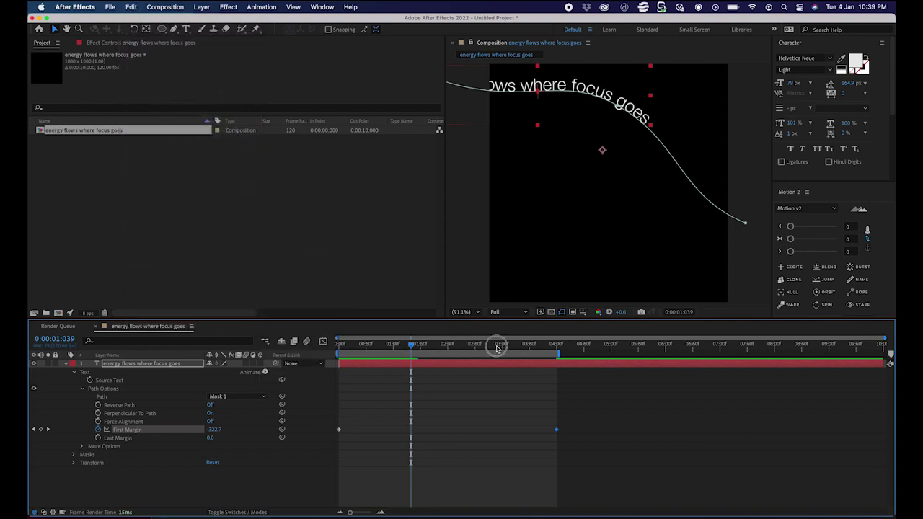
left_click(132, 8)
mouse_move(165, 226)
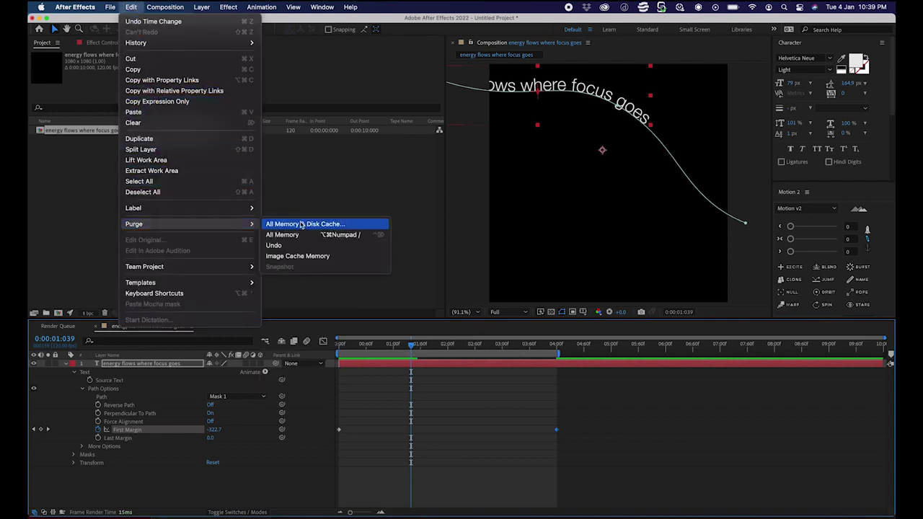
left_click(426, 351)
mouse_move(409, 348)
left_mouse_down()
mouse_move(498, 350)
mouse_move(403, 354)
left_mouse_up()
left_click(131, 6)
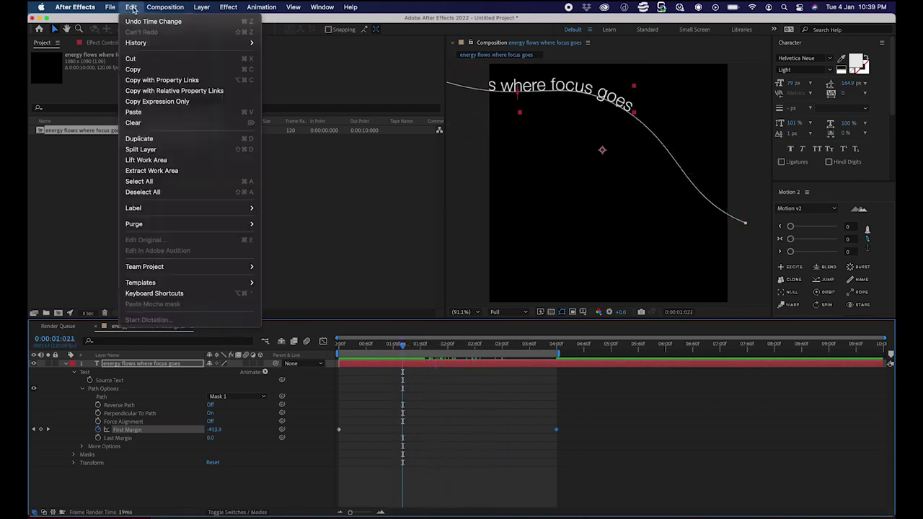
mouse_move(167, 224)
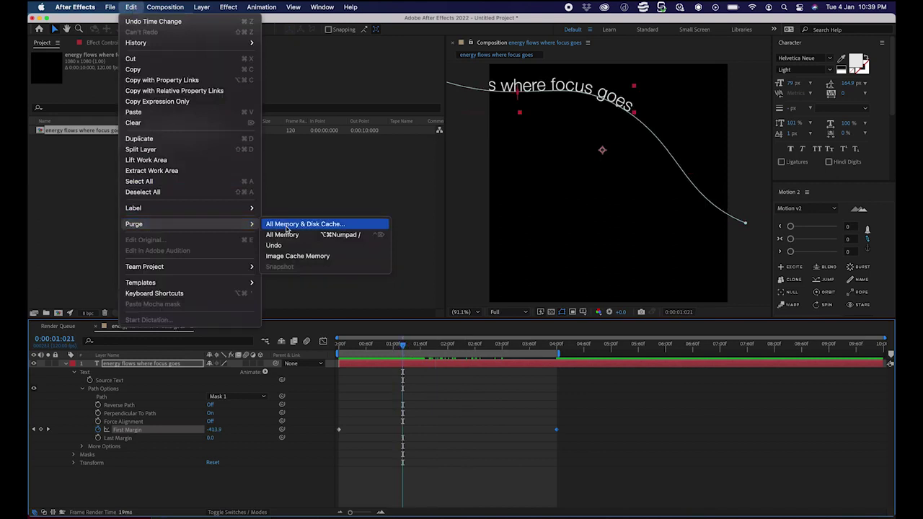
left_click(286, 225)
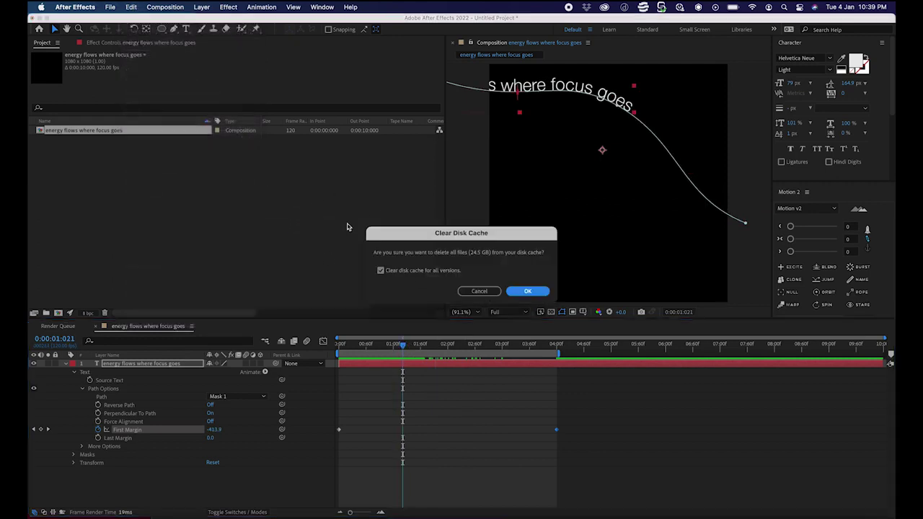
left_click(526, 291)
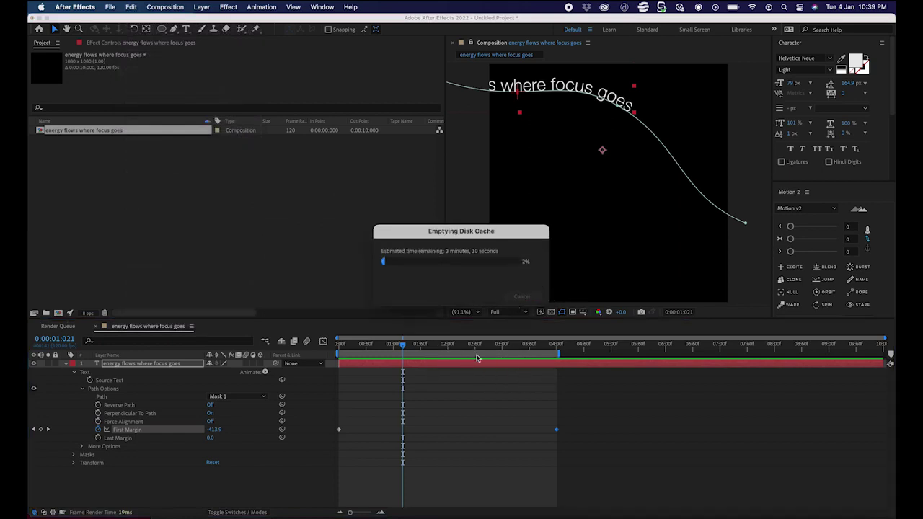
left_click_drag(457, 235, 340, 238)
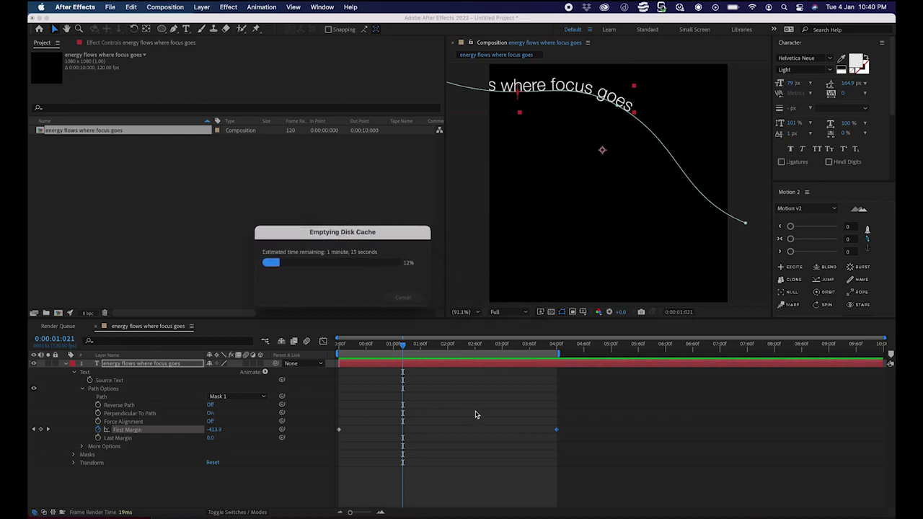
Step: Play the text animation from the beginning and scrub through it to 4 seconds
left_click_drag(396, 348, 317, 346)
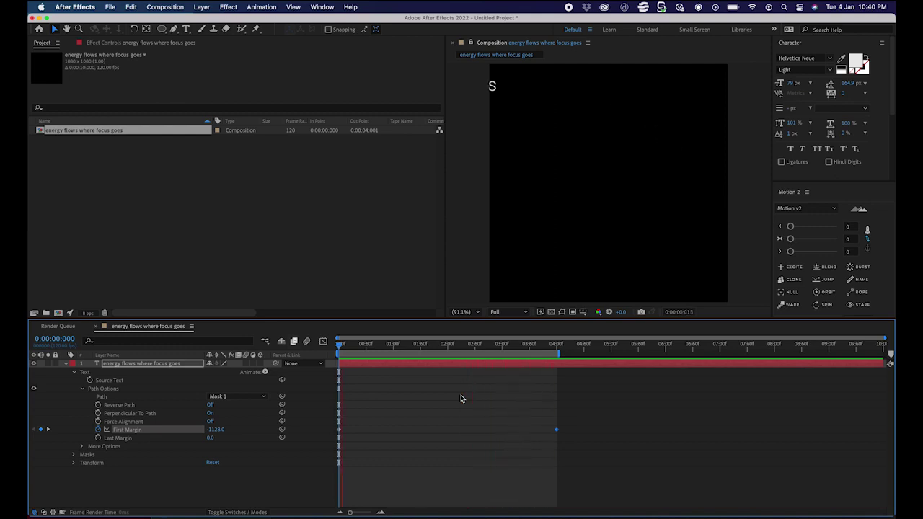
key("space")
left_click_drag(383, 351, 556, 383)
Step: Raise the path's end point outside the frame's right edge, flatten the curve handles, and shift the middle point slightly up-left
left_click(747, 225)
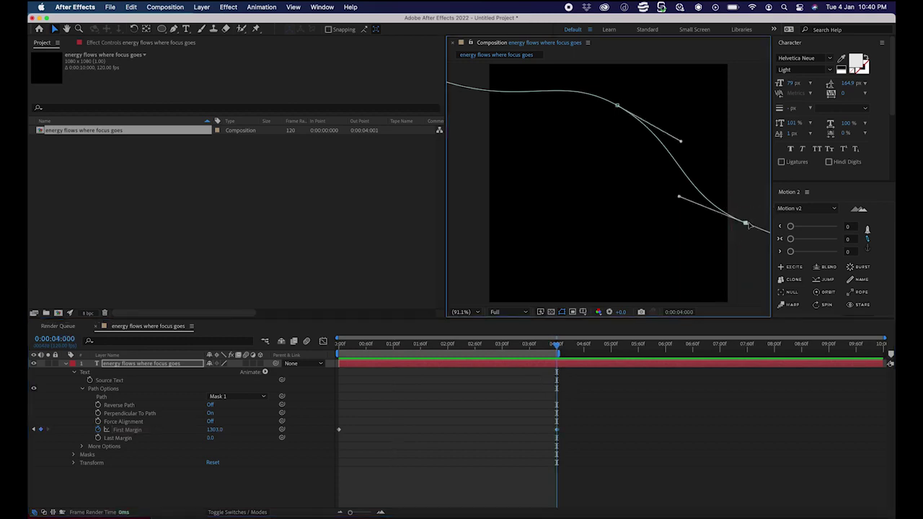
left_click_drag(746, 224, 743, 162)
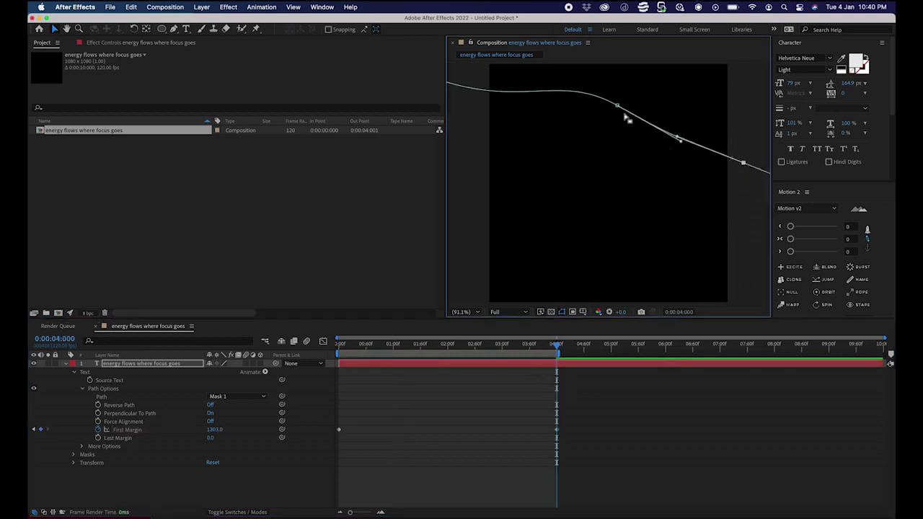
mouse_move(678, 143)
left_mouse_down()
mouse_move(684, 117)
mouse_move(673, 150)
left_mouse_up()
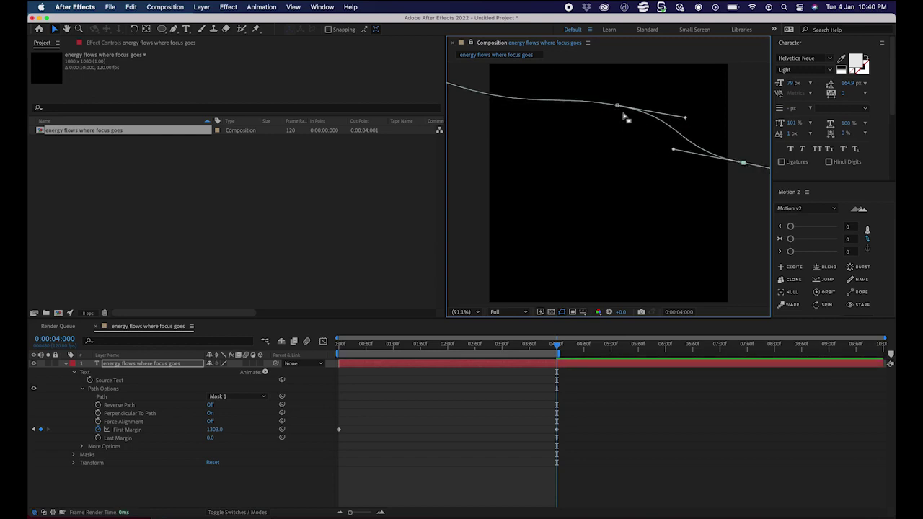
left_click_drag(616, 106, 599, 96)
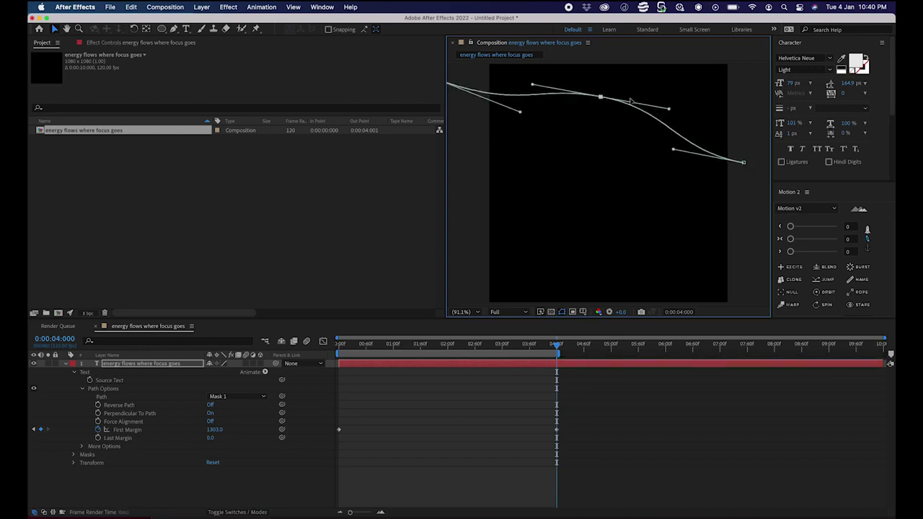
Step: Tilt the path's middle point handles slightly steeper and preview the text animation from the start
left_click_drag(670, 111, 669, 117)
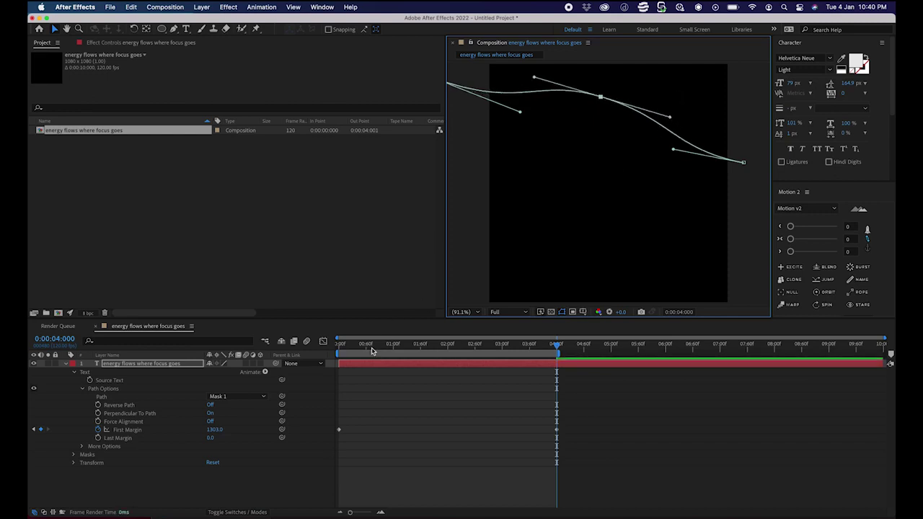
key("space")
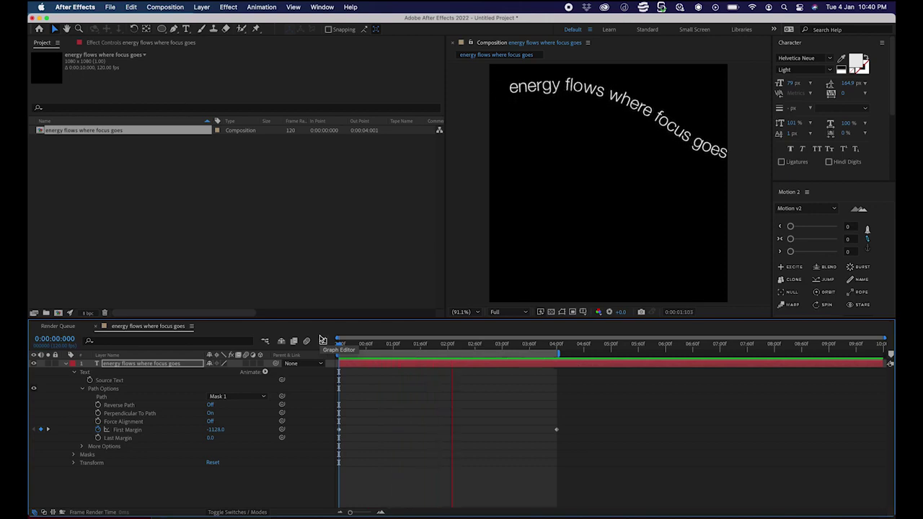
key("space")
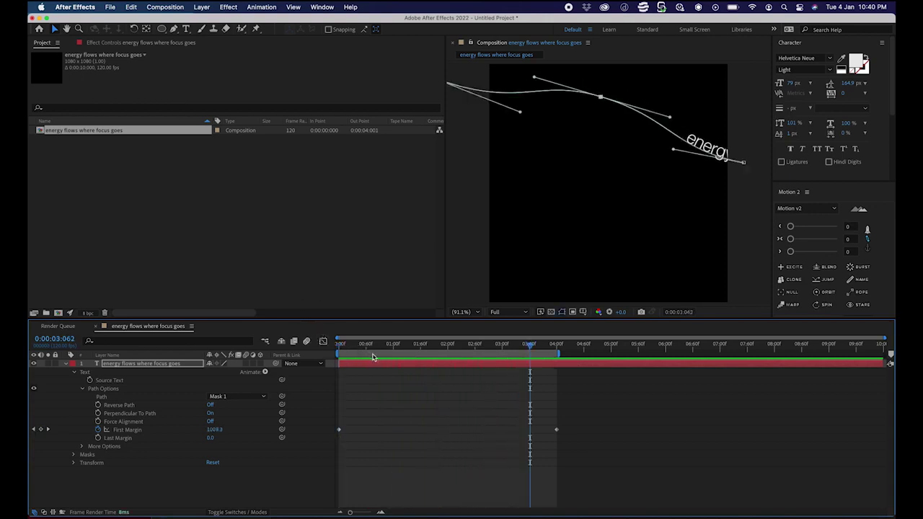
Step: Shift the path's start point down-left and its end point slightly down, and flatten the middle point's handles, shortening the left one
left_click_drag(554, 148, 617, 178)
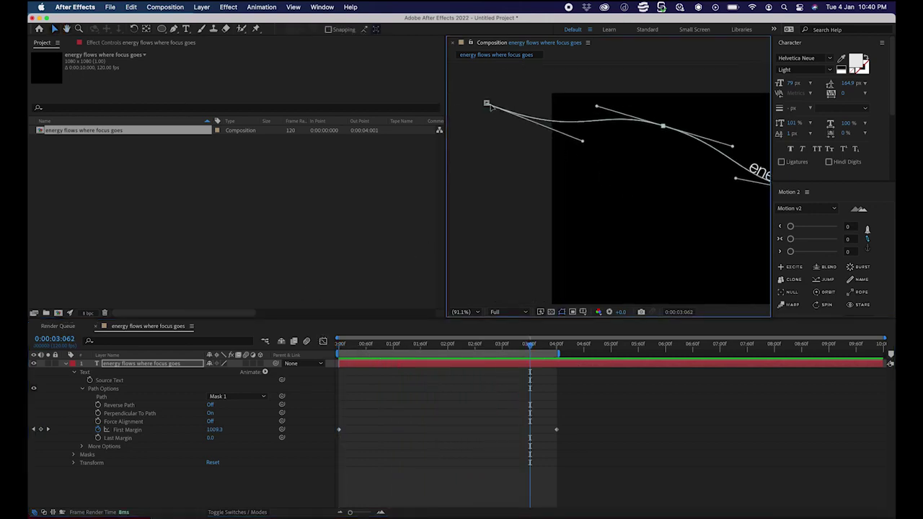
left_click_drag(485, 103, 470, 112)
left_click_drag(708, 181, 601, 136)
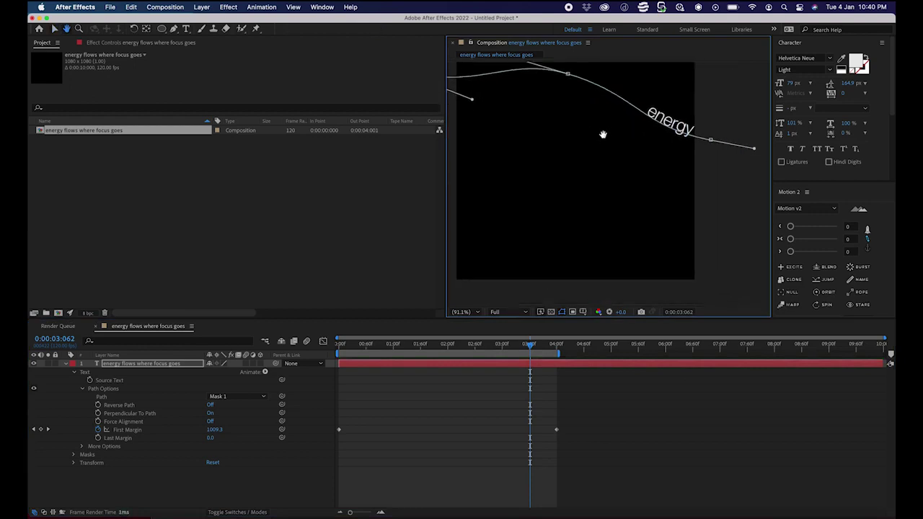
left_click_drag(711, 142, 709, 149)
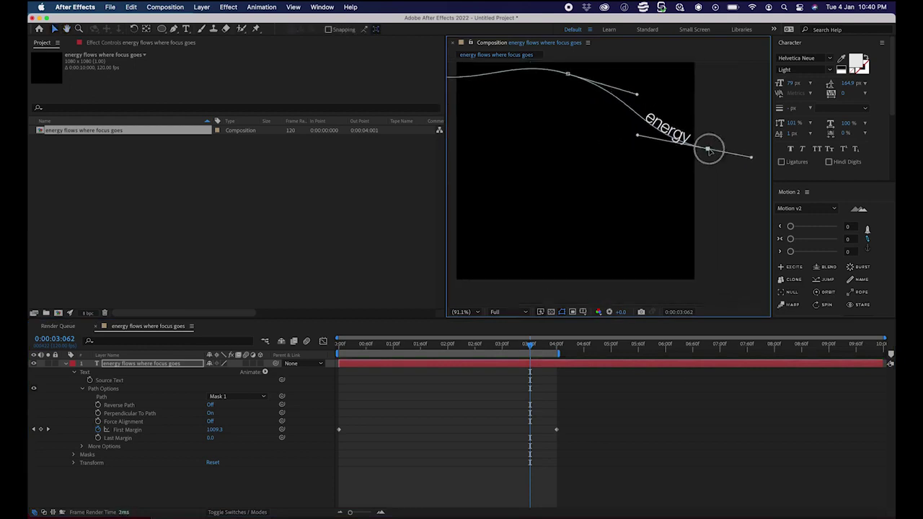
left_click_drag(589, 128, 609, 178)
left_click(588, 127)
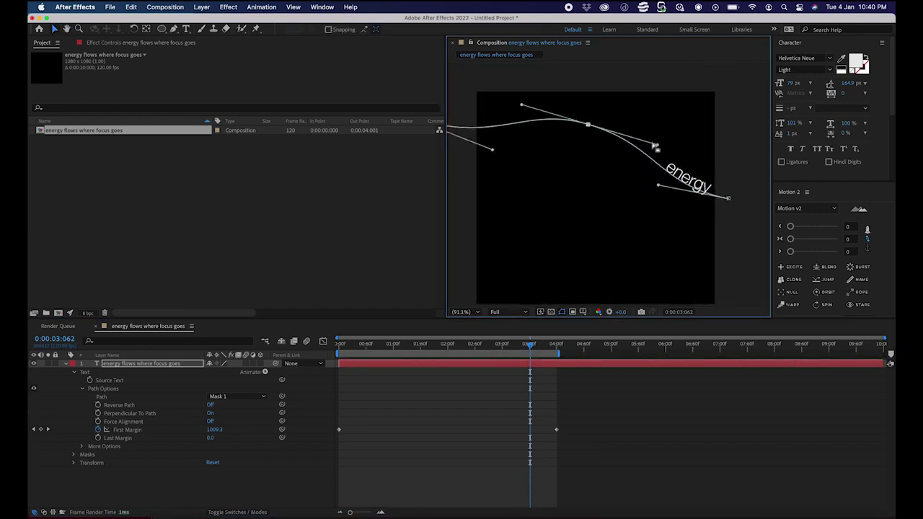
left_click_drag(652, 144, 531, 114)
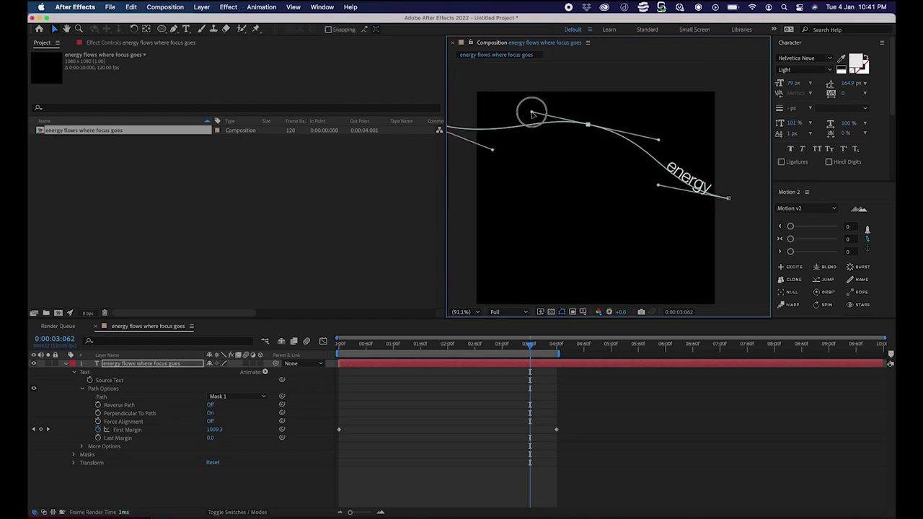
left_click(461, 311)
left_click(461, 329)
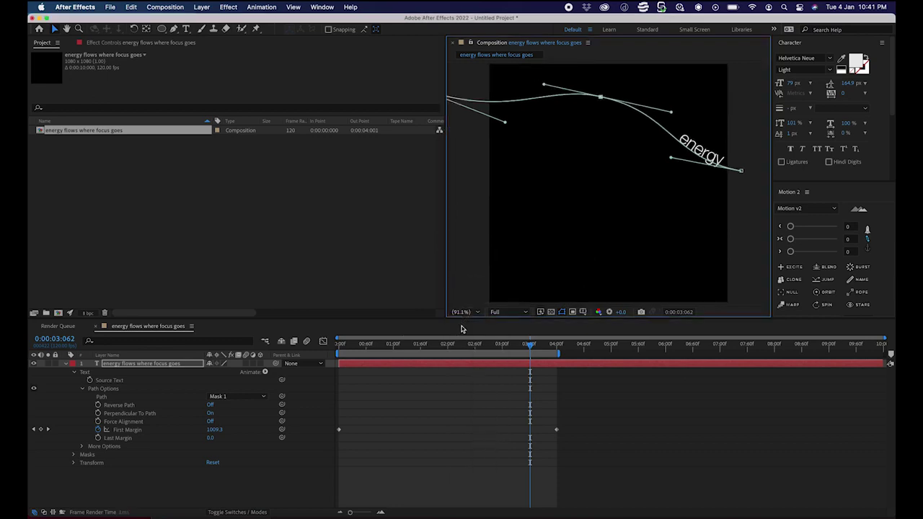
Step: Preview the text animation from the start and scrub to 0:00:02:007
left_click(341, 346)
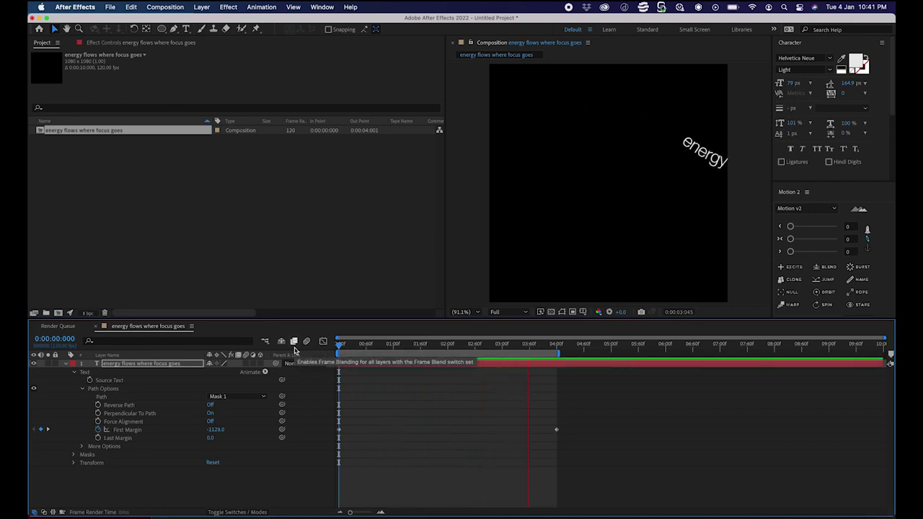
left_click(335, 346)
left_click_drag(335, 347, 450, 355)
Step: Collapse the text layer's properties and duplicate the layer three times, placing each copy above the previous line of text
left_click(66, 365)
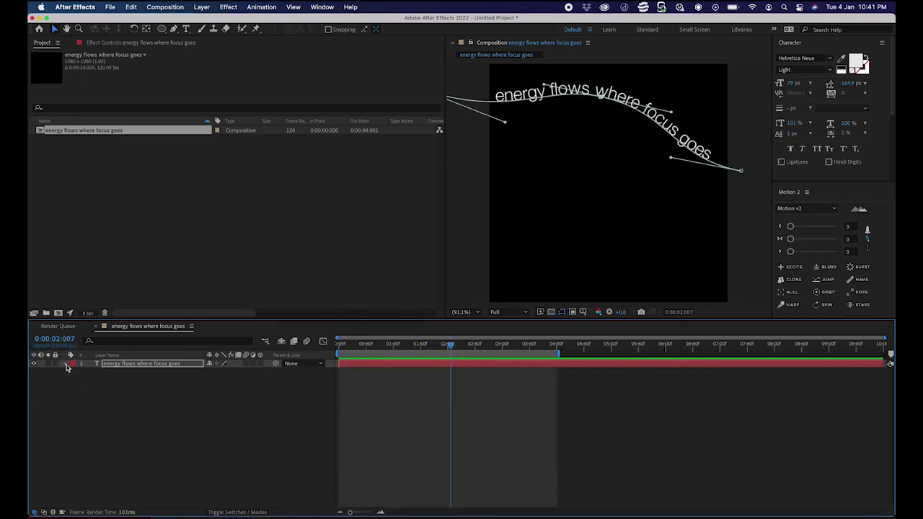
left_click(122, 398)
left_click(124, 364)
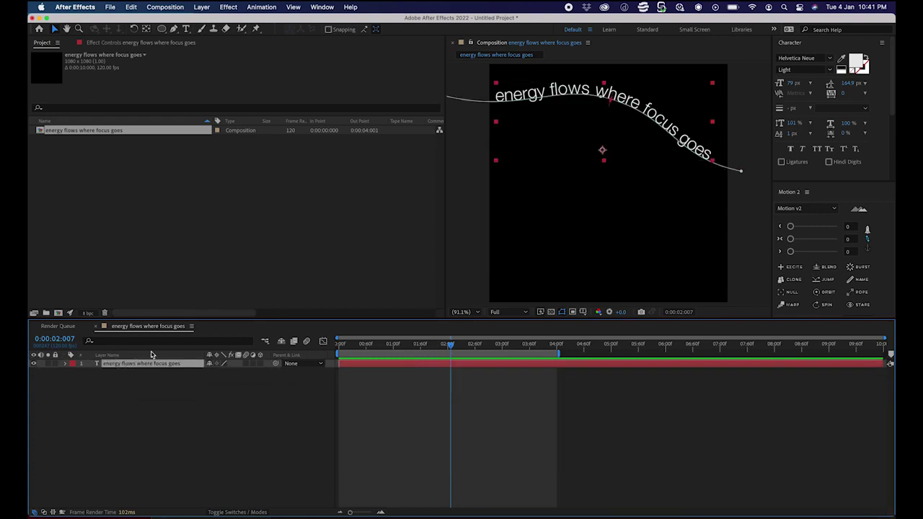
key("ctrl+d")
left_click_drag(627, 127, 638, 58)
key("ctrl+d")
key("super+z")
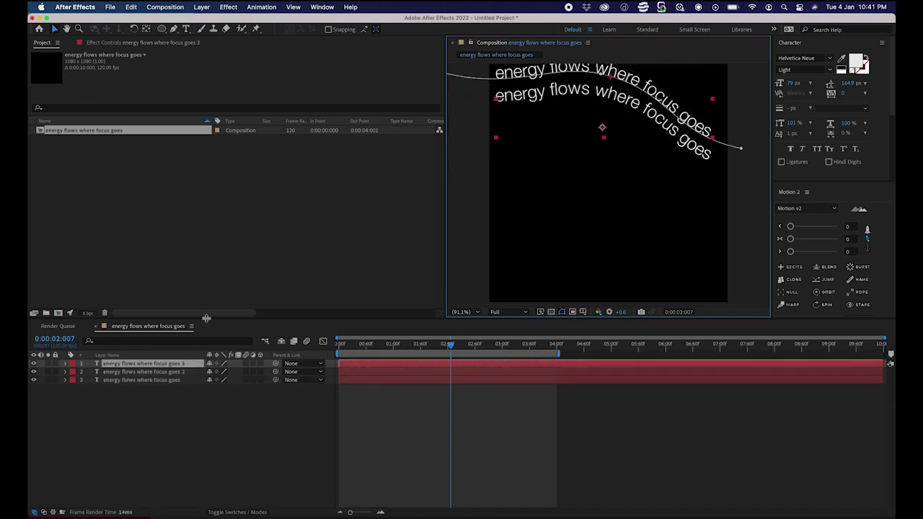
left_click(175, 365)
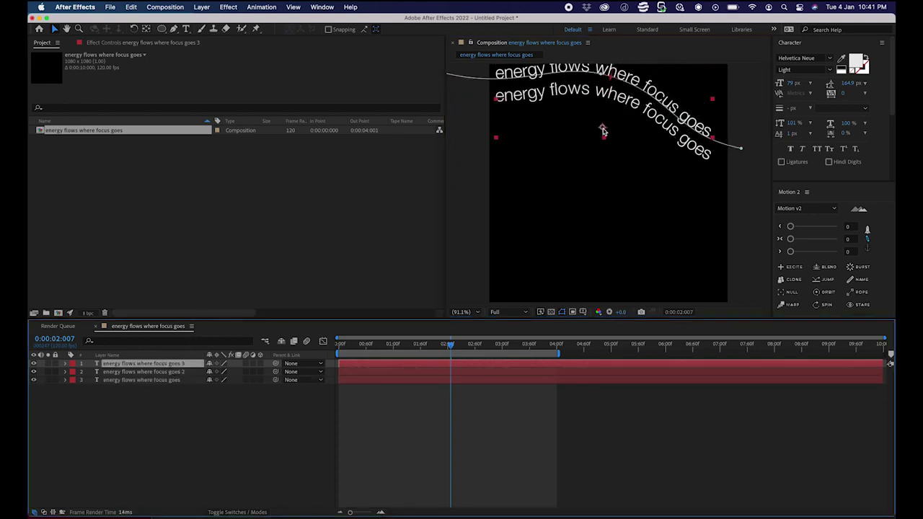
left_click_drag(604, 131, 604, 77)
key("super+d")
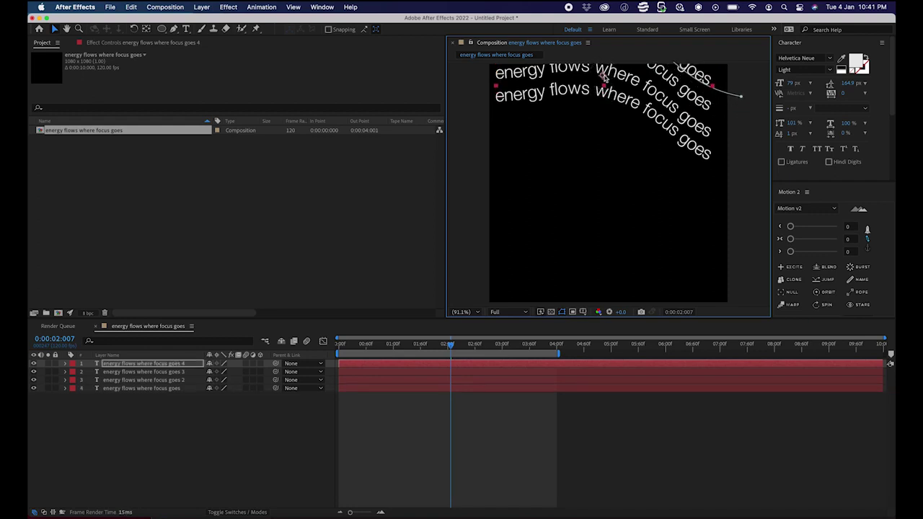
Step: Hide and show the original text layer to check which line it is
left_click(513, 108)
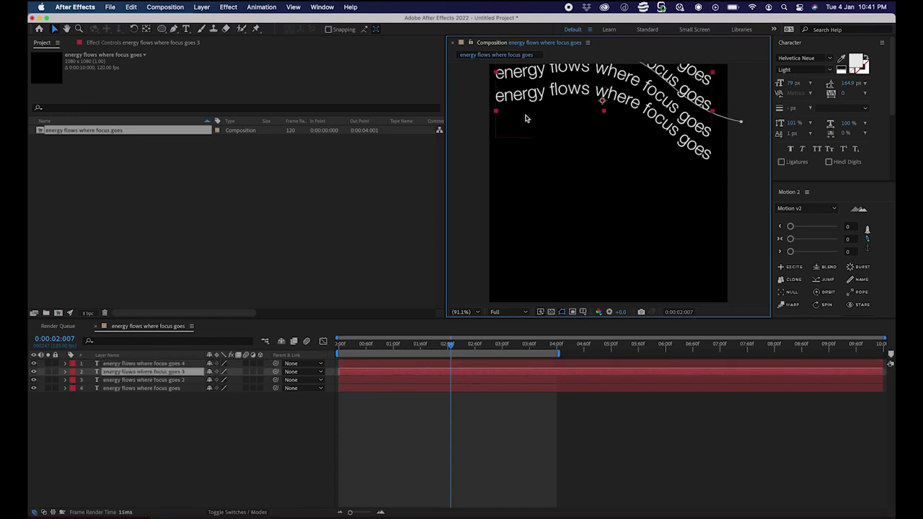
left_click(100, 389)
left_click(34, 388)
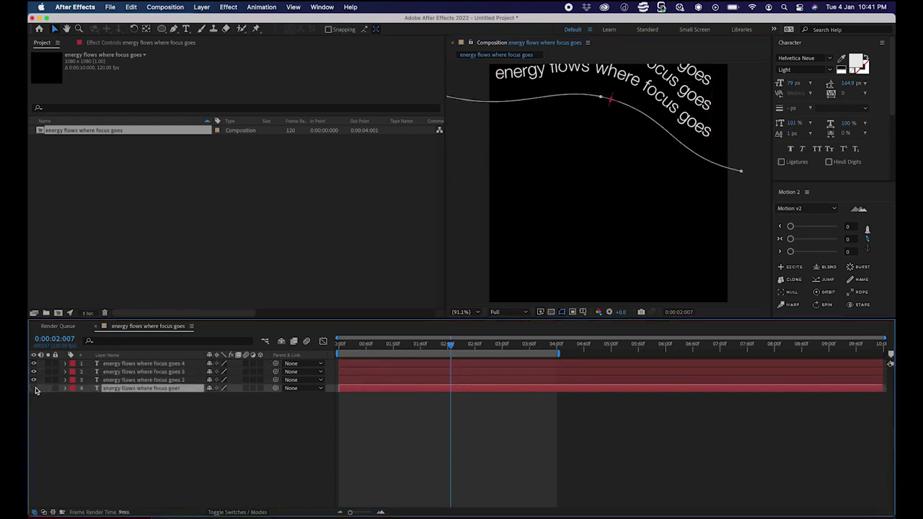
left_click(34, 389)
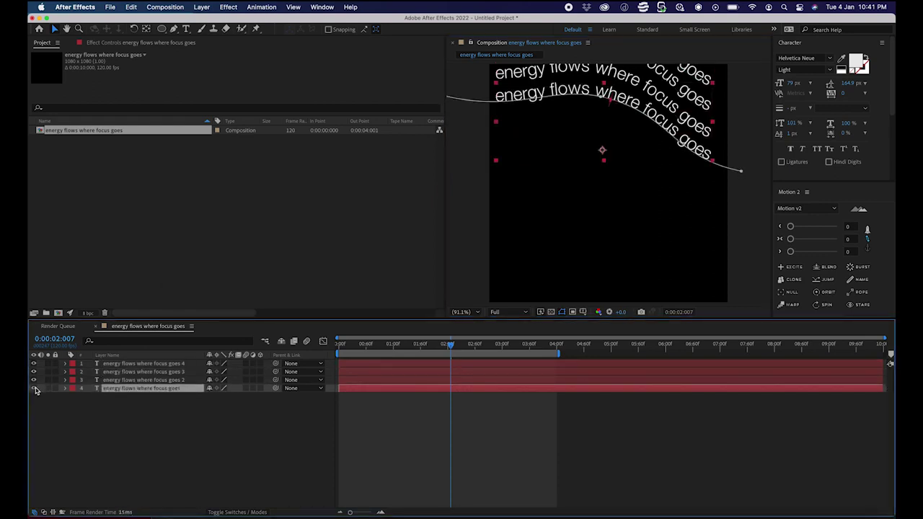
Step: Set the original text layer's label color to Peach
left_click(72, 389)
left_click(85, 400)
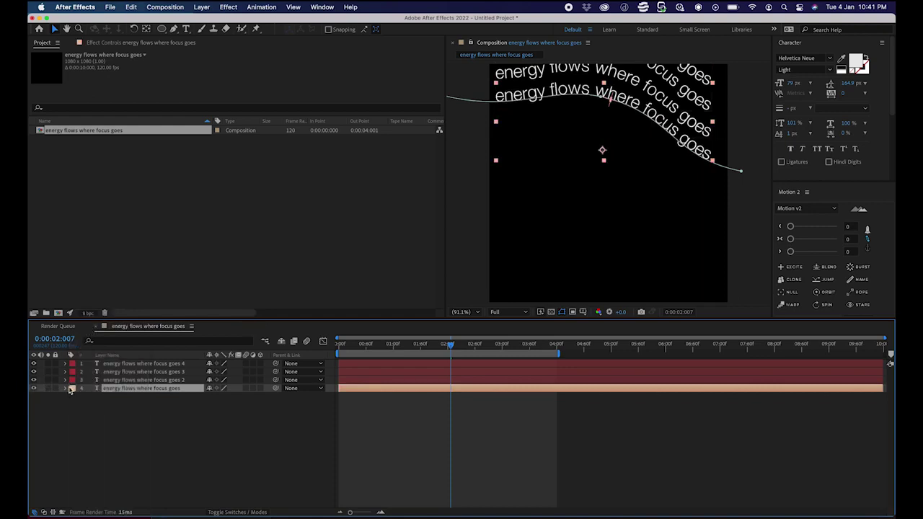
left_click(72, 389)
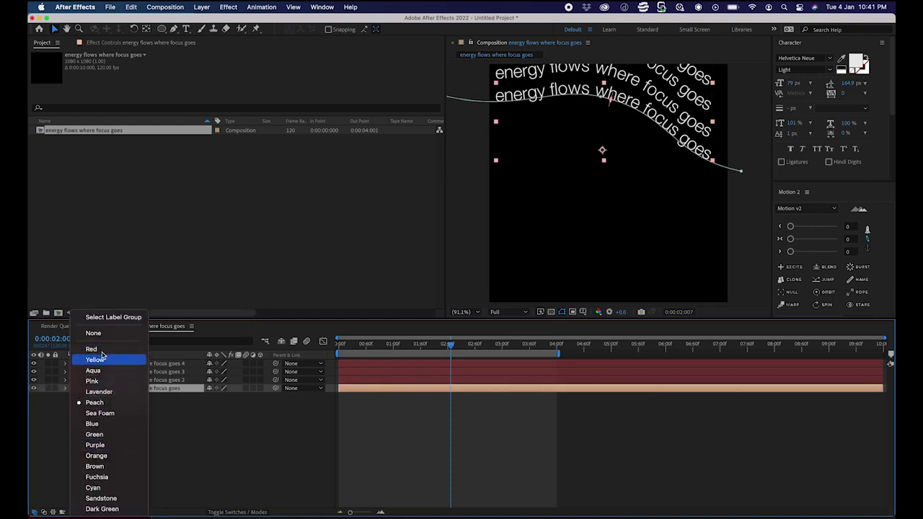
left_click(295, 443)
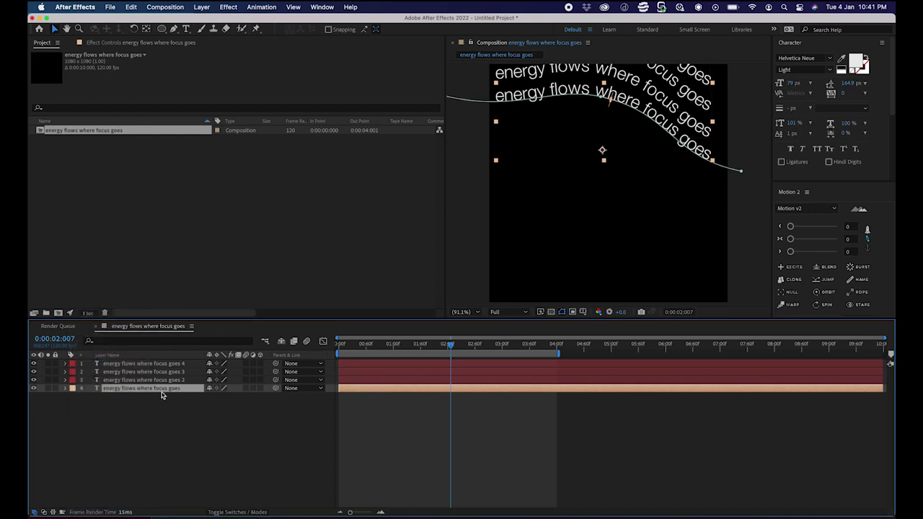
Step: Duplicate the peach-labelled text layer twice, placing each copy just below the previous line with even spacing
left_click(108, 410)
left_click(113, 389)
key("super+d")
left_click_drag(603, 153, 603, 172)
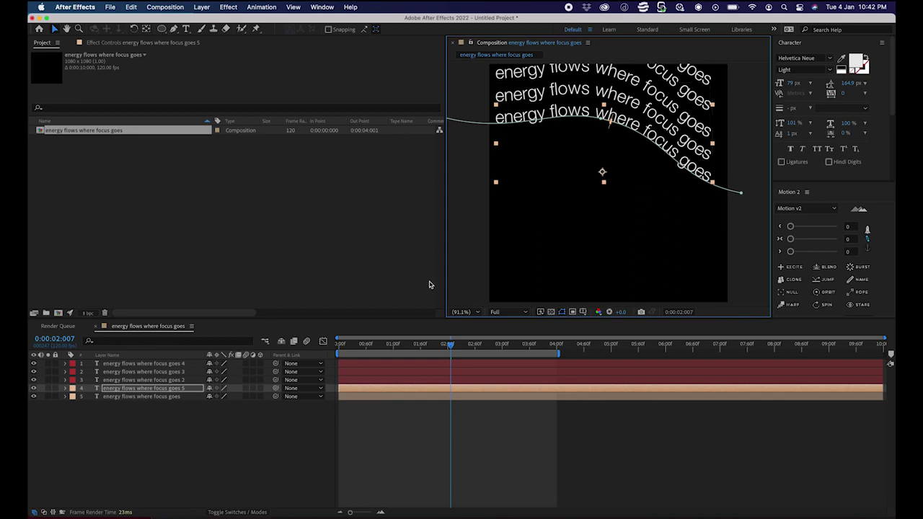
key("super+d")
left_click_drag(604, 173, 602, 193)
key("Return")
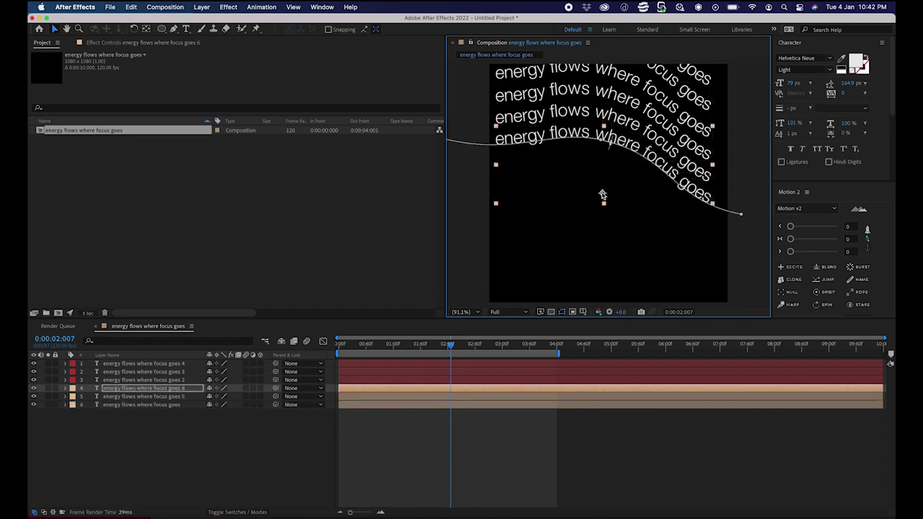
key("Return")
Step: Add six more copies of the text layer, each placed one line lower towards the frame's bottom edge
key("super+d")
left_click_drag(608, 187, 602, 322)
key("super+d")
key("super+d")
key("super+d")
key("super+d")
key("super+d")
key("space")
left_click_drag(608, 274, 607, 211)
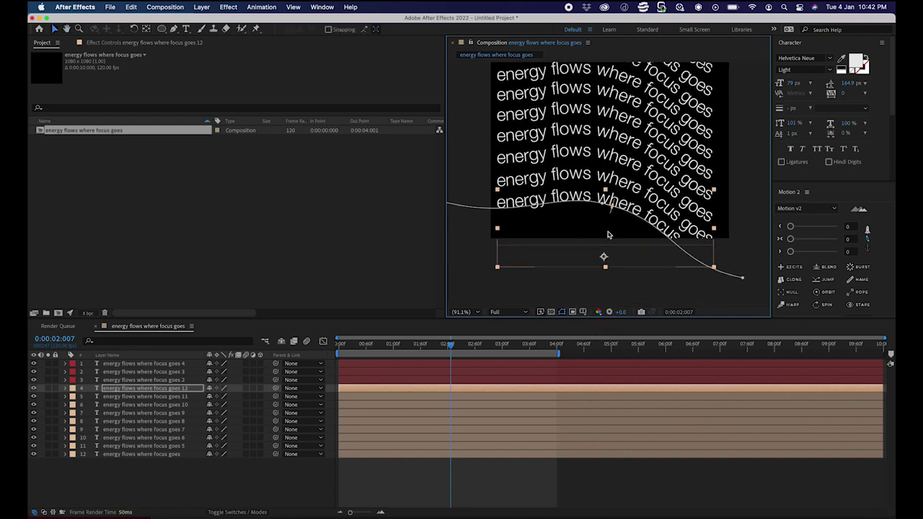
Step: Add two more text copies at the bottom of the stack, the last crossing the frame's lower edge, and fit the composition in view
key("super+d")
left_click_drag(604, 272, 604, 276)
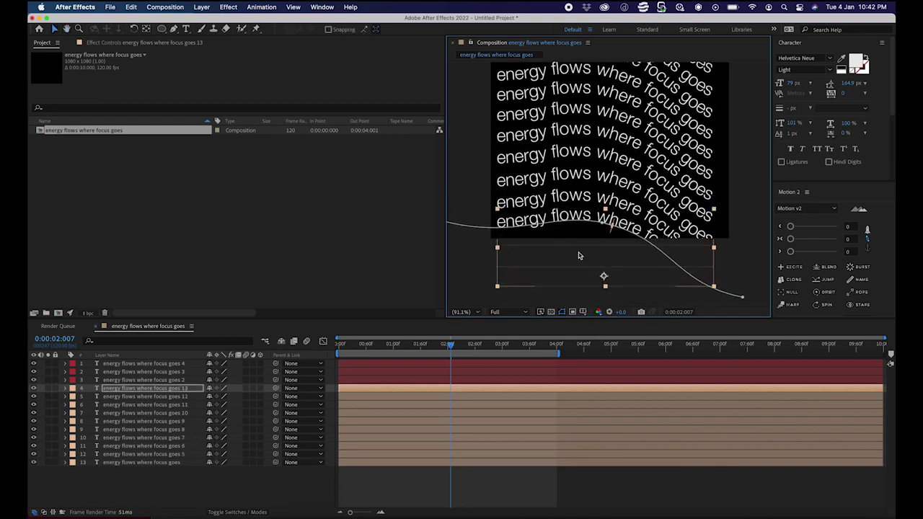
key("super+d")
left_click_drag(603, 274, 604, 302)
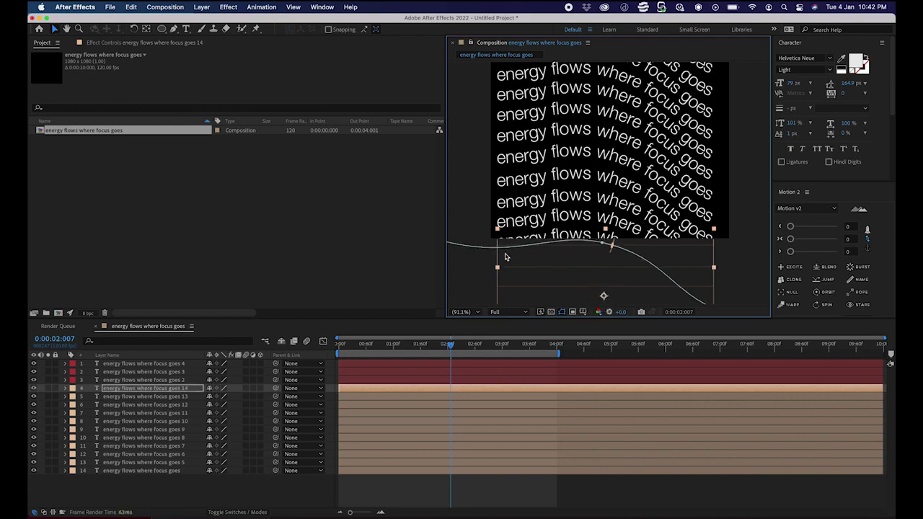
left_click(462, 312)
left_click(463, 318)
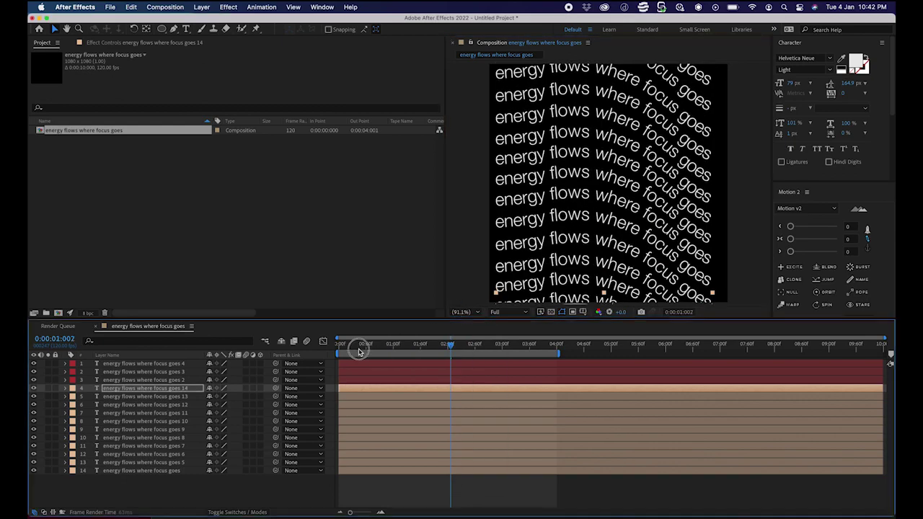
Step: Preview all the text lines from the start and scrub to 0:00:02:002
key("Home")
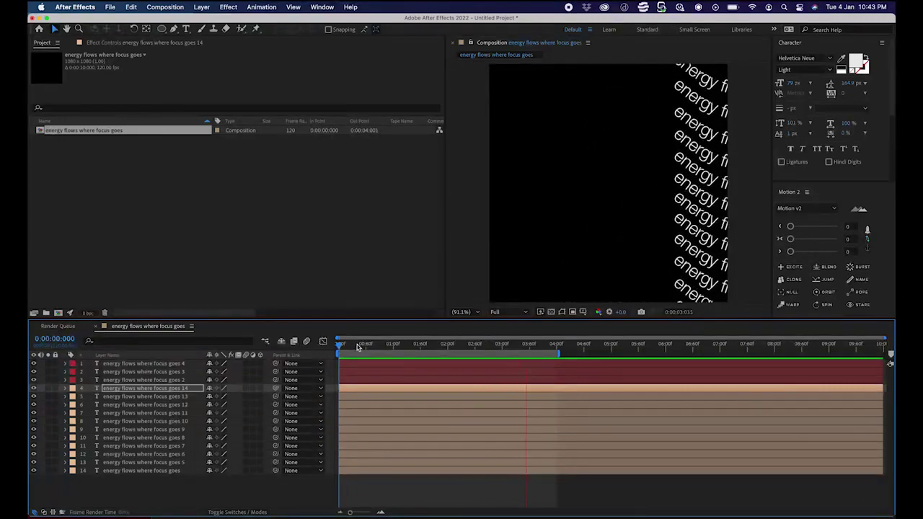
key("space")
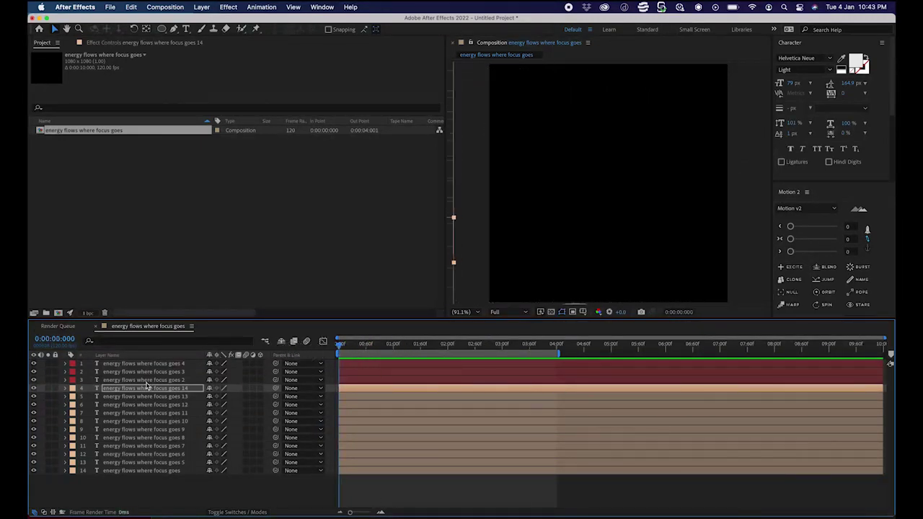
left_click_drag(340, 344, 449, 346)
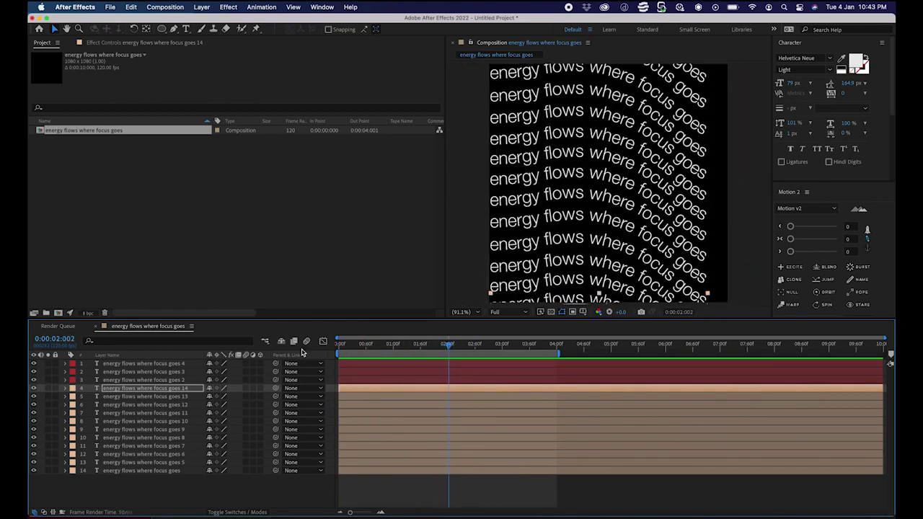
Step: Move the three red-labelled text layers, copies 4, 3 and 2, to the bottom of the layer stack
left_click(116, 380)
left_click(119, 371)
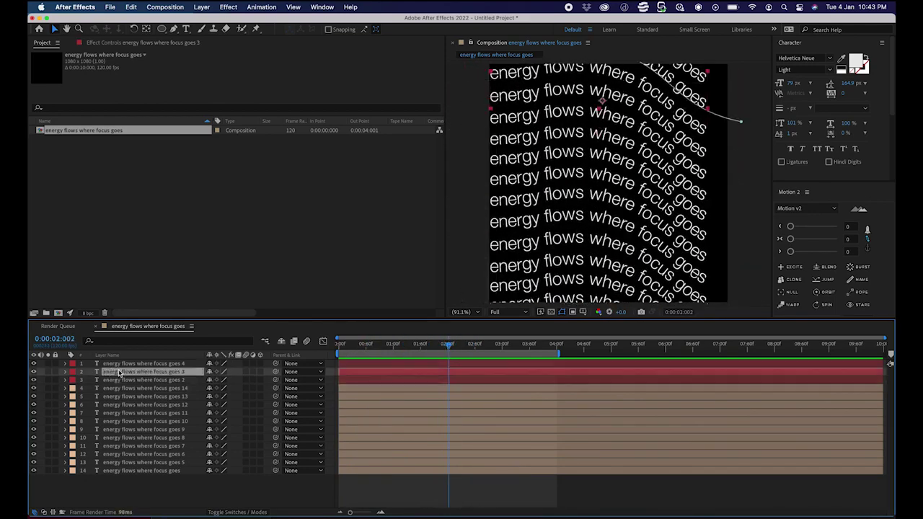
left_click(121, 364)
left_click(118, 389)
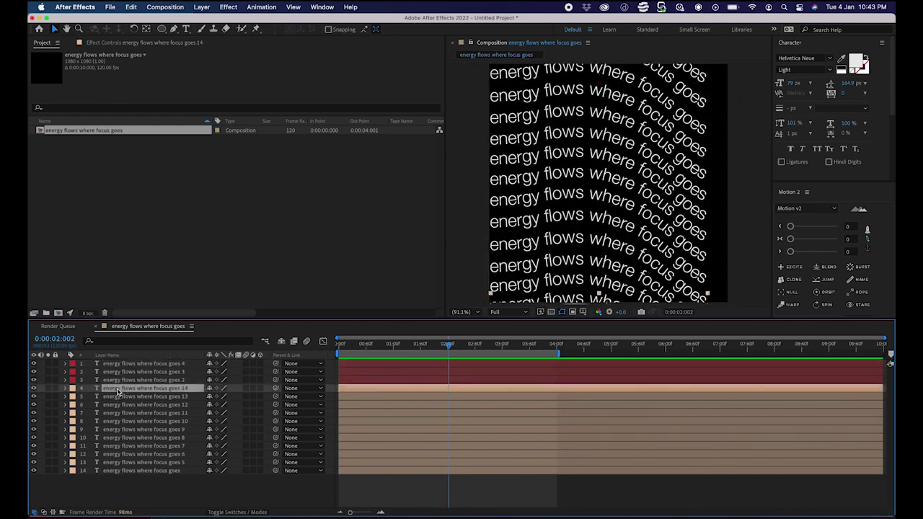
left_click(121, 380)
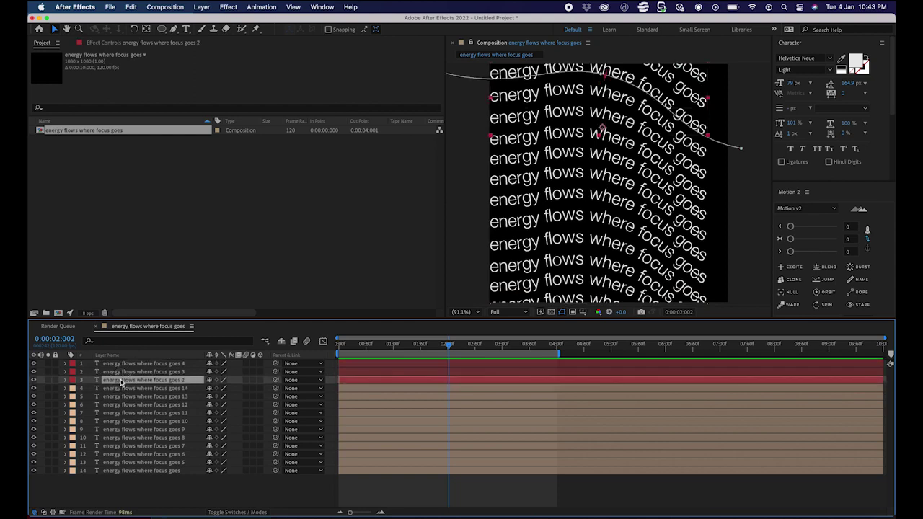
left_click(124, 373)
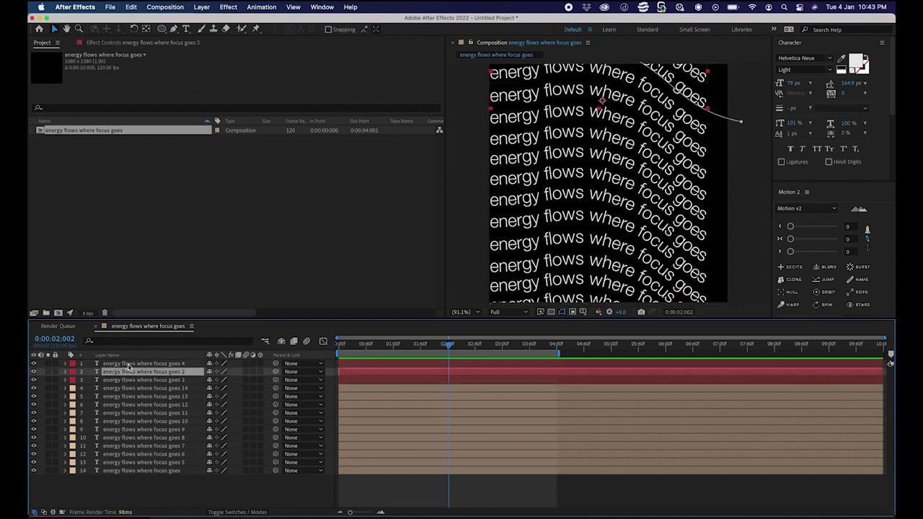
left_click(128, 364)
left_click(130, 380, "shift")
left_click_drag(131, 381, 134, 487)
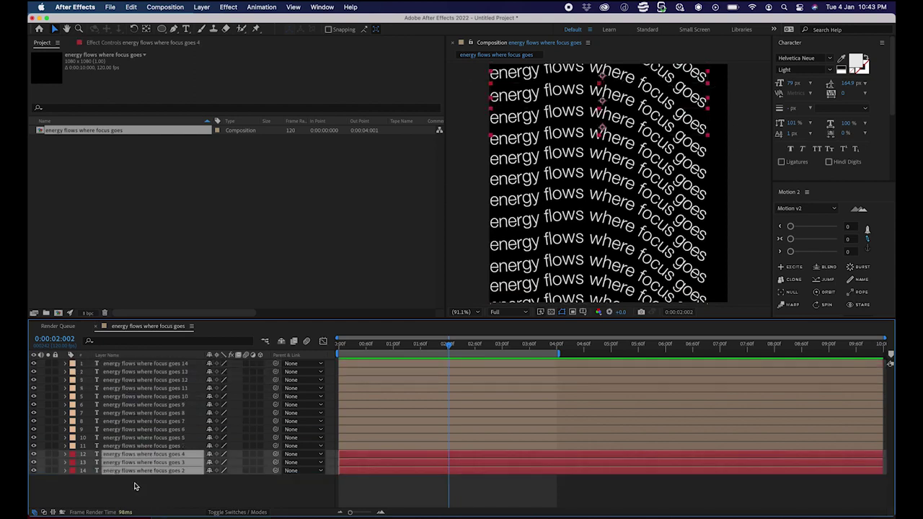
Step: Compare the lower layers with their lines in the frame and move text copy 4 to the bottom of the layer stack
left_click(121, 480)
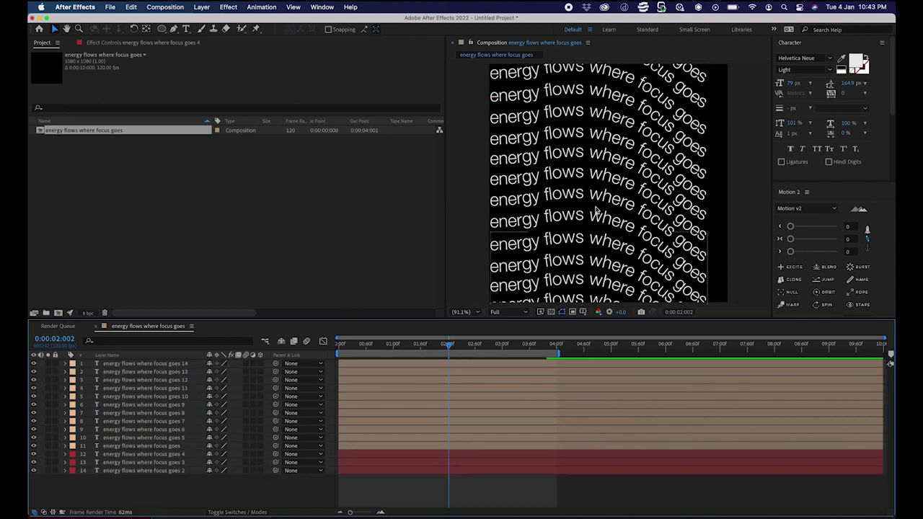
left_click(662, 130)
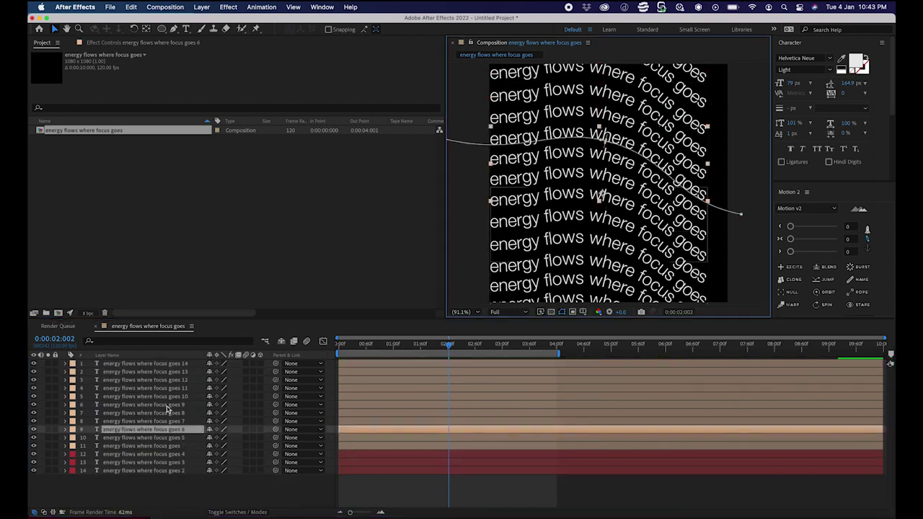
left_click(144, 438)
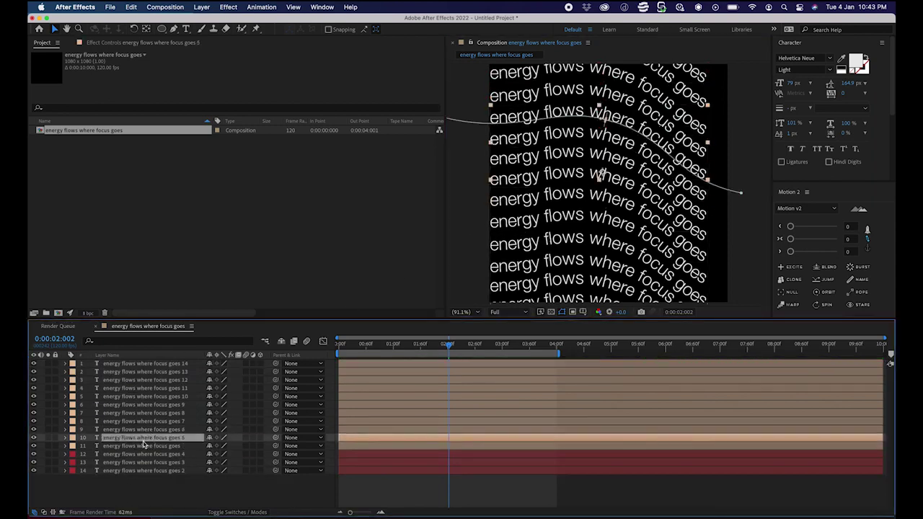
left_click(143, 447)
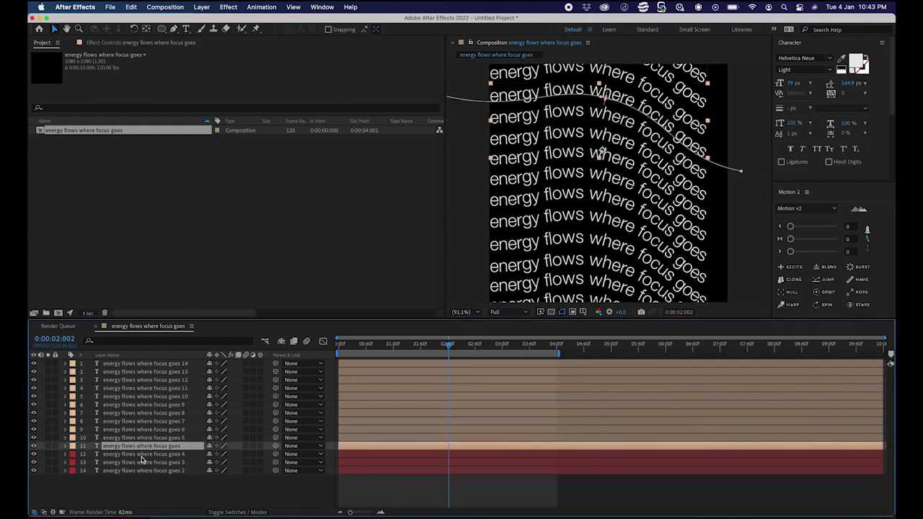
left_click(142, 454)
mouse_move(142, 459)
left_mouse_down()
mouse_move(140, 488)
mouse_move(140, 478)
left_mouse_up()
Step: Check the order of the lower text layers and move copy 2 directly above copy 3 in the stack
left_click(134, 448)
left_click(151, 438)
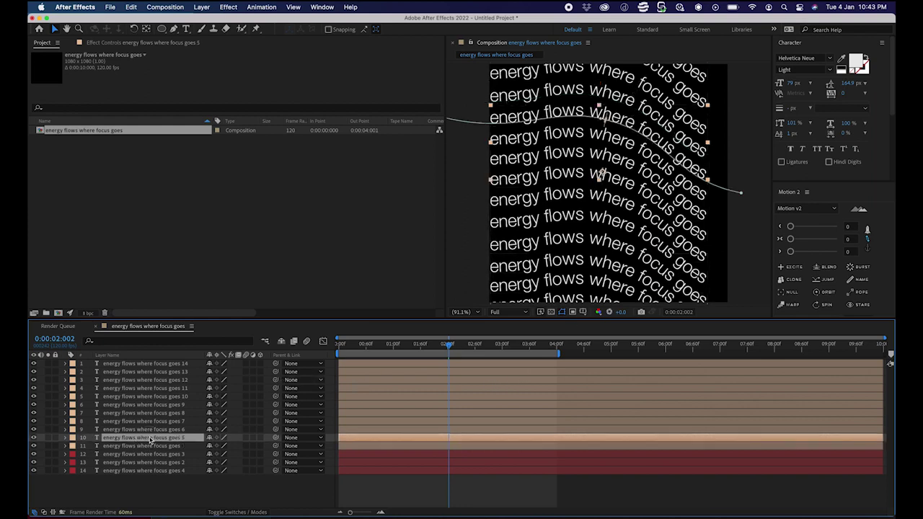
left_click(150, 446)
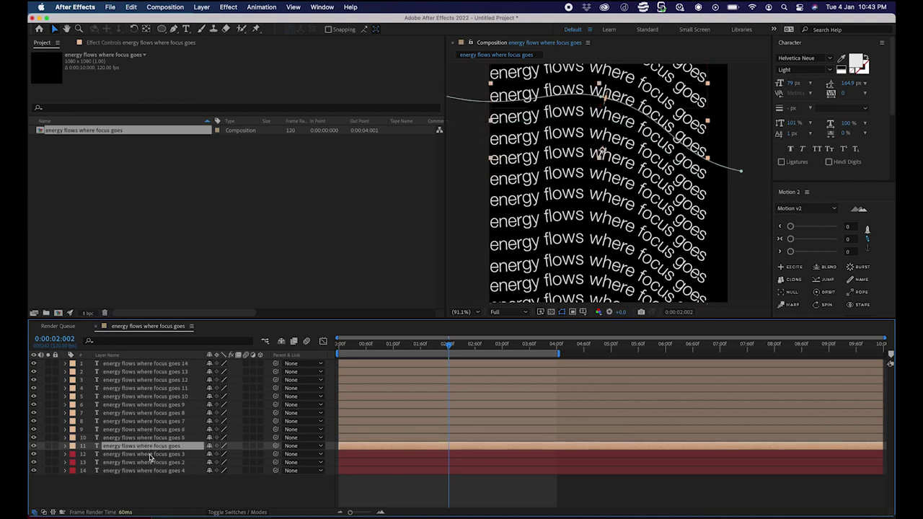
left_click(150, 455)
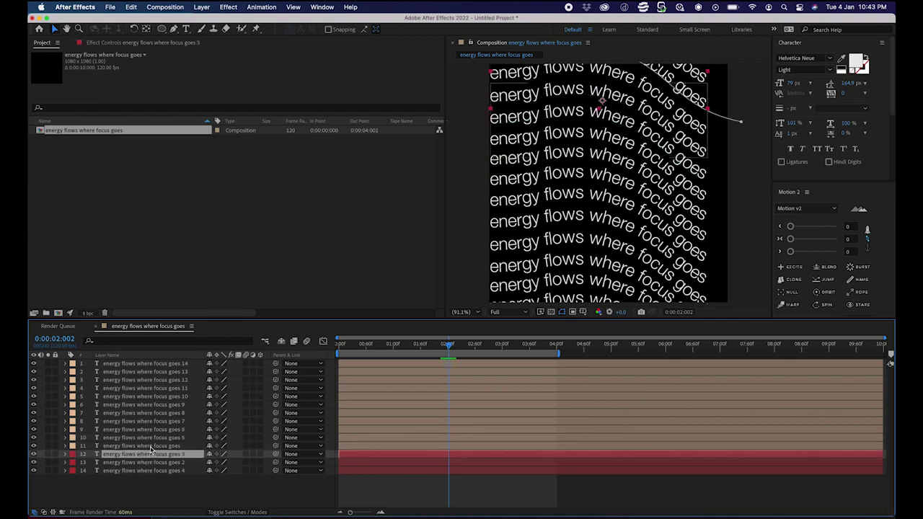
left_click(151, 446)
left_click(150, 454)
left_click(150, 462)
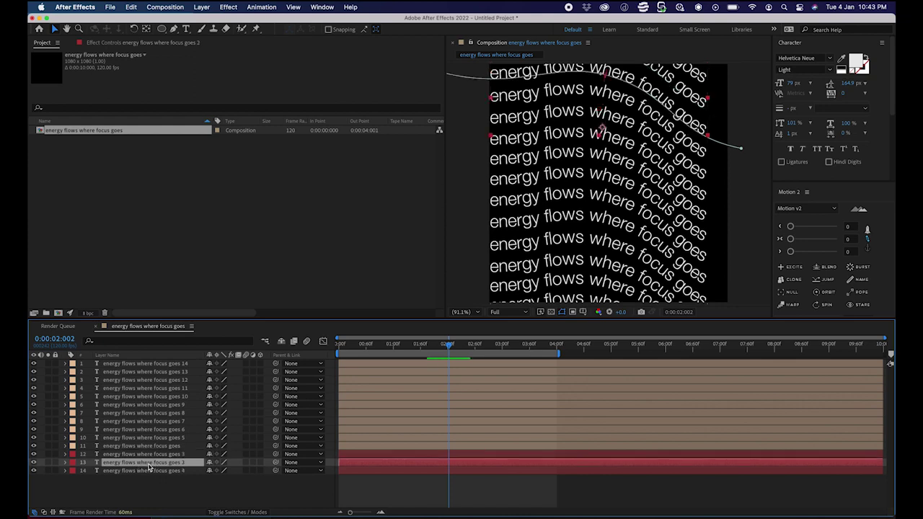
left_click_drag(149, 464, 150, 451)
Step: Check that the layer order matches the lines in the composition, from copy 4 above the frame to copy 14 below it
left_click(151, 447)
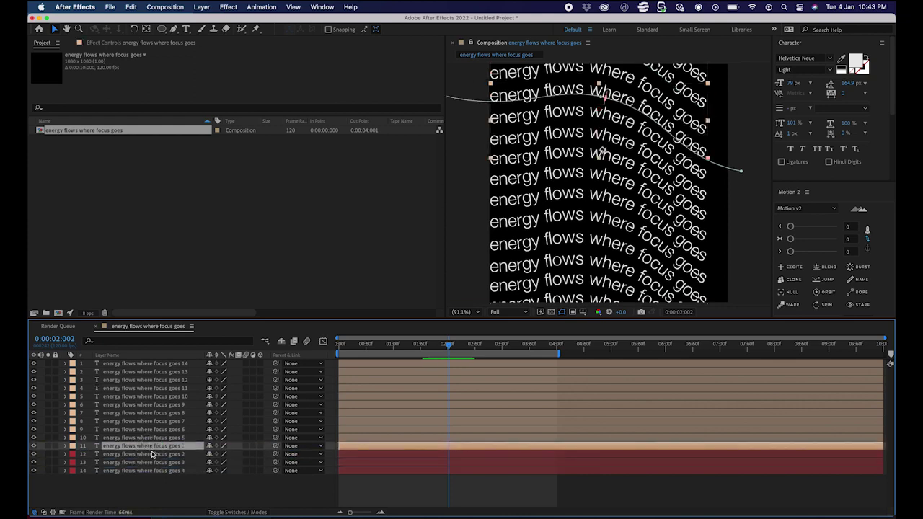
left_click(152, 454)
left_click(153, 463)
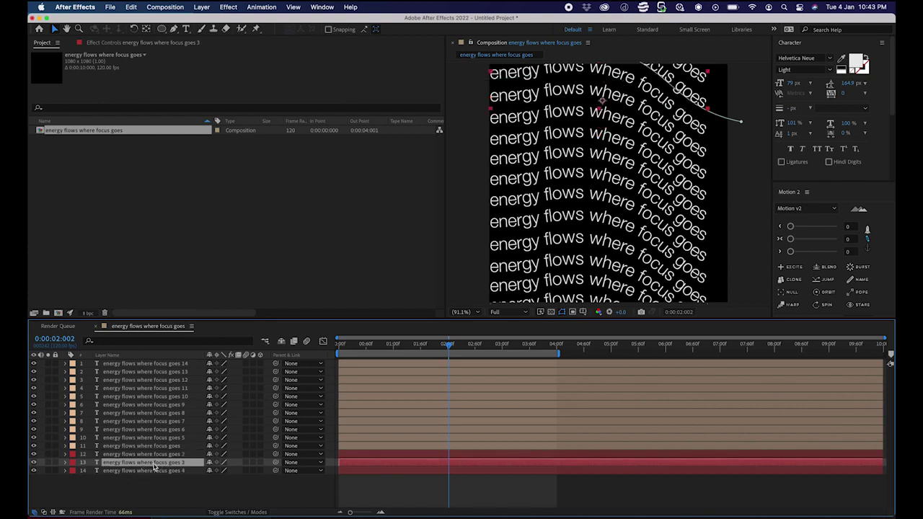
left_click(155, 471)
scroll(574, 249, "down", 1)
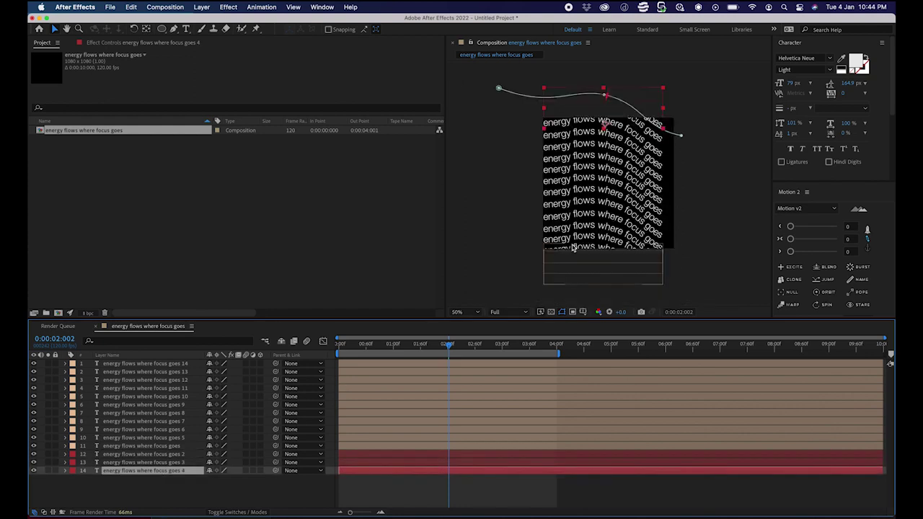
left_click(567, 261)
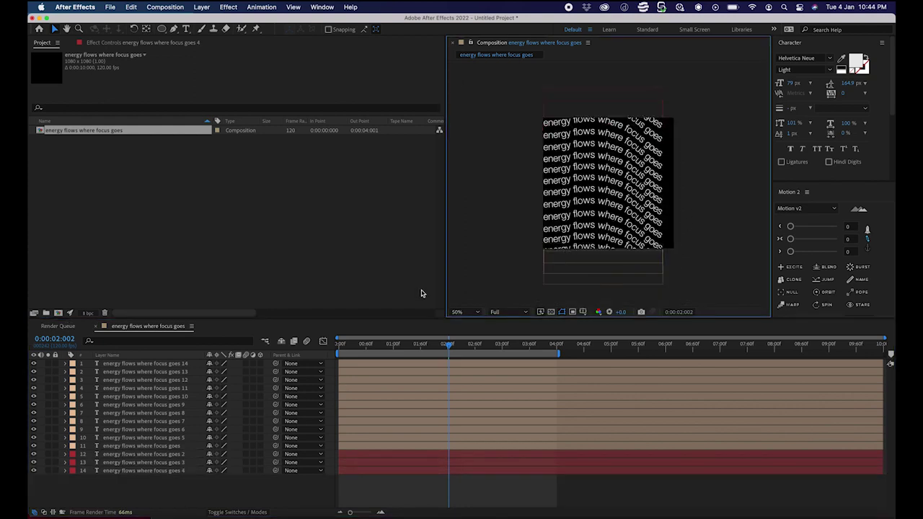
left_click(150, 364)
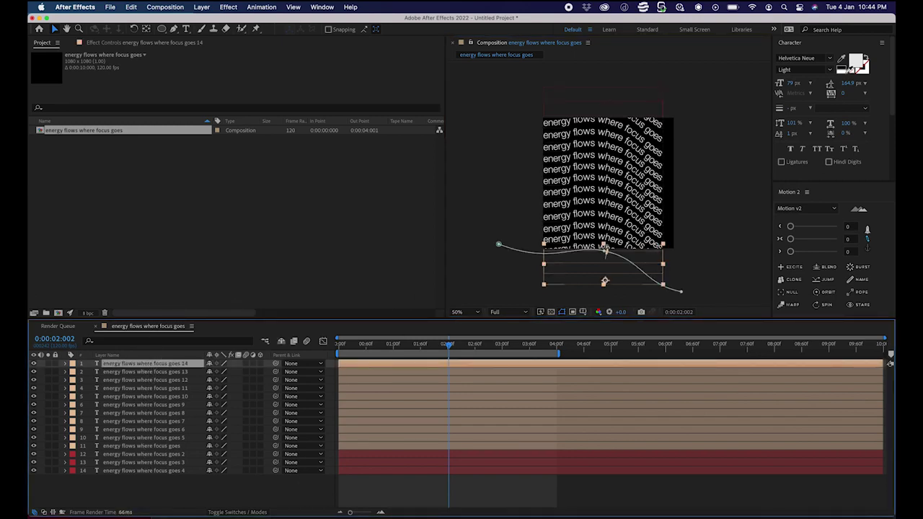
left_click(646, 93)
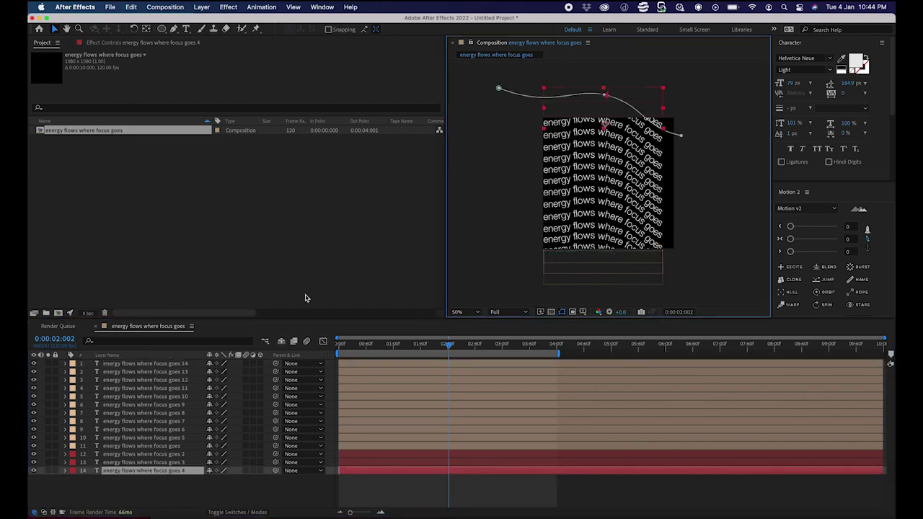
left_click(144, 430)
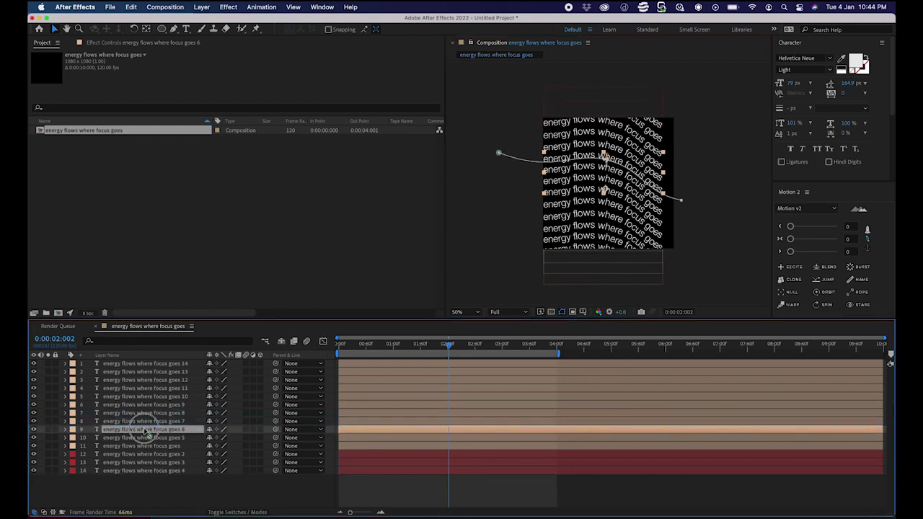
Step: Set the label colour of all fourteen text layers to Green, with the playhead at the composition's start
left_click(706, 145)
left_click_drag(703, 80, 575, 297)
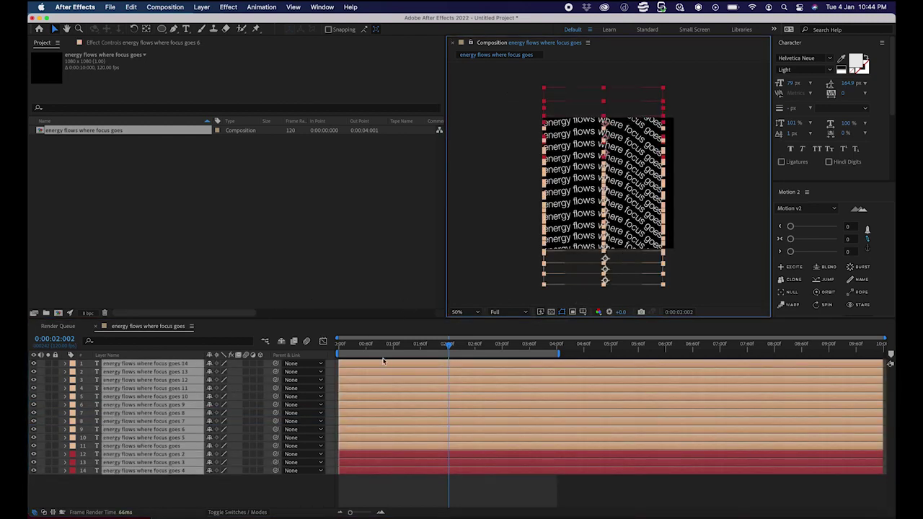
left_click_drag(343, 349, 309, 350)
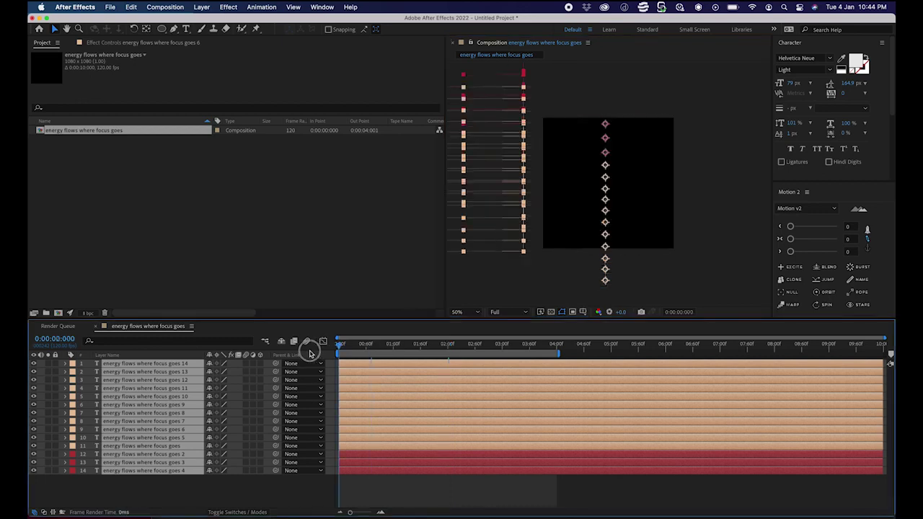
left_click(72, 364)
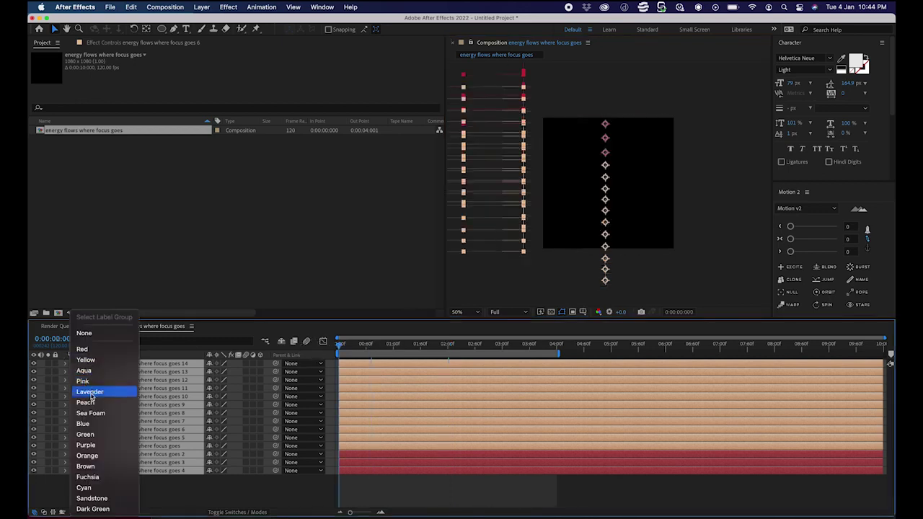
left_click(85, 434)
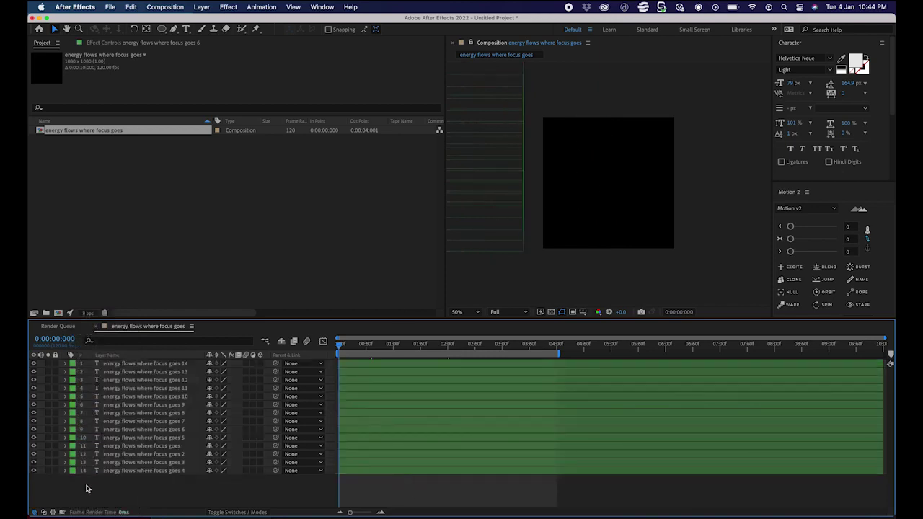
left_click_drag(87, 487, 123, 477)
Step: Select all text layers starting from the bottom one, copy 4, and trim their out points to 0:00:00:030
left_click_drag(342, 349, 464, 346)
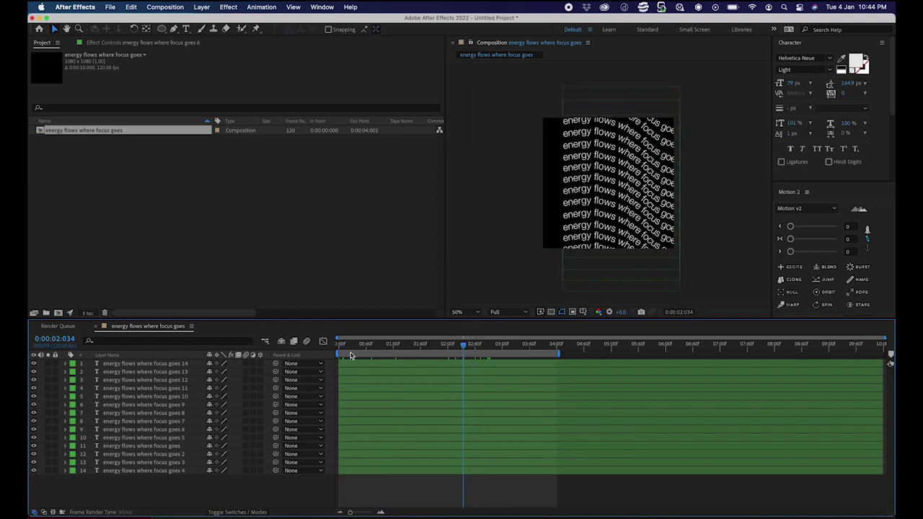
left_click(183, 364)
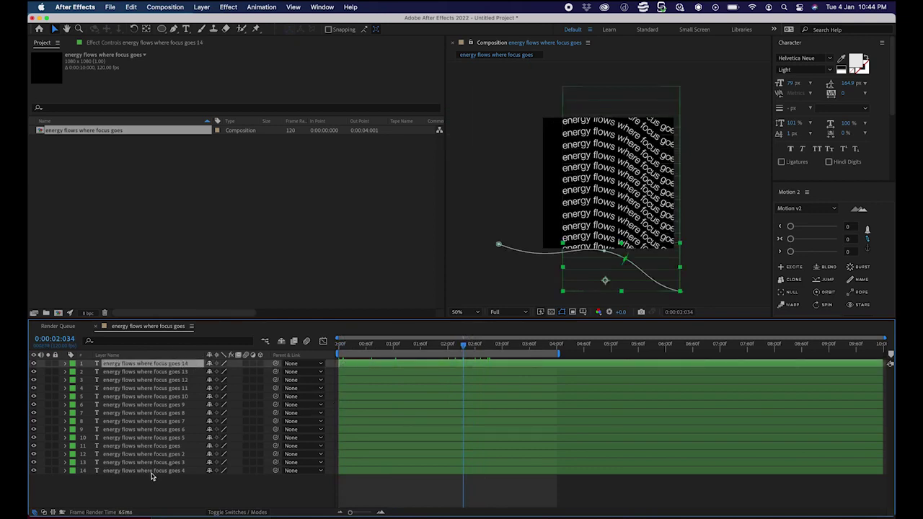
left_click(152, 471)
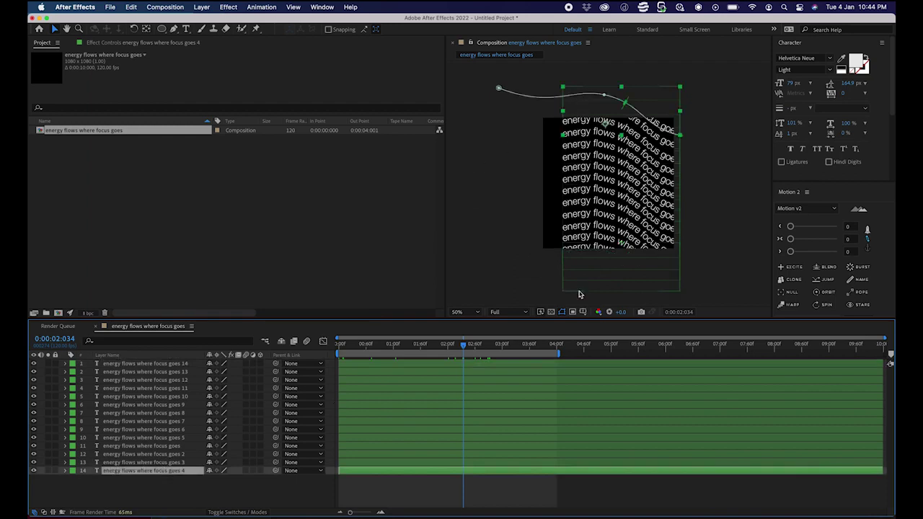
left_click(171, 367, "shift")
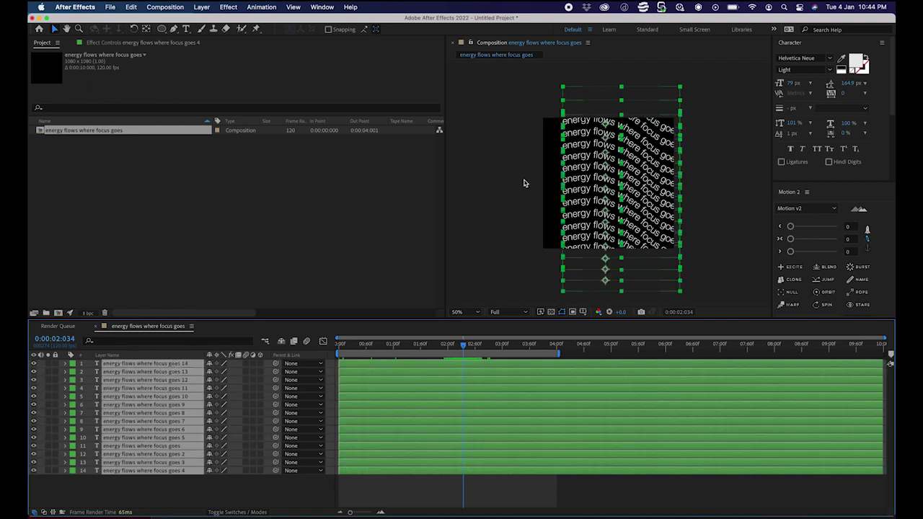
left_click_drag(355, 345, 321, 348)
key("space")
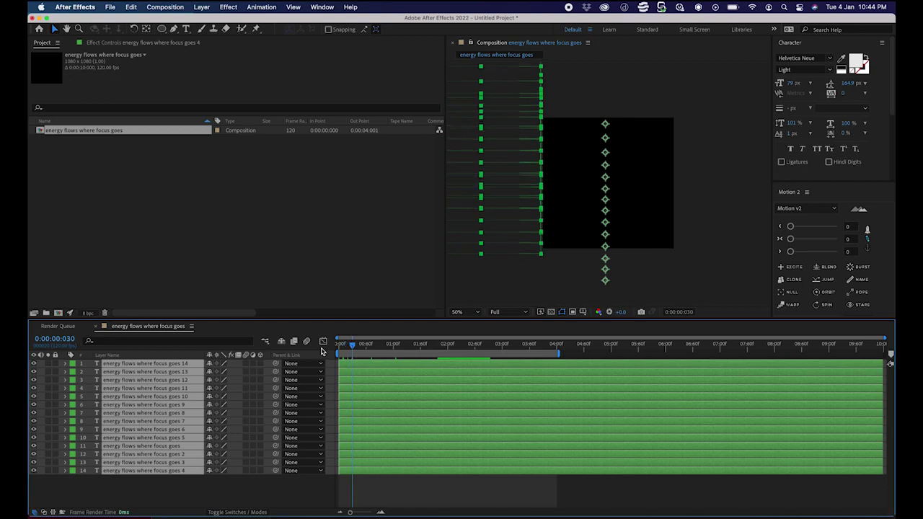
key("alt+bracketright")
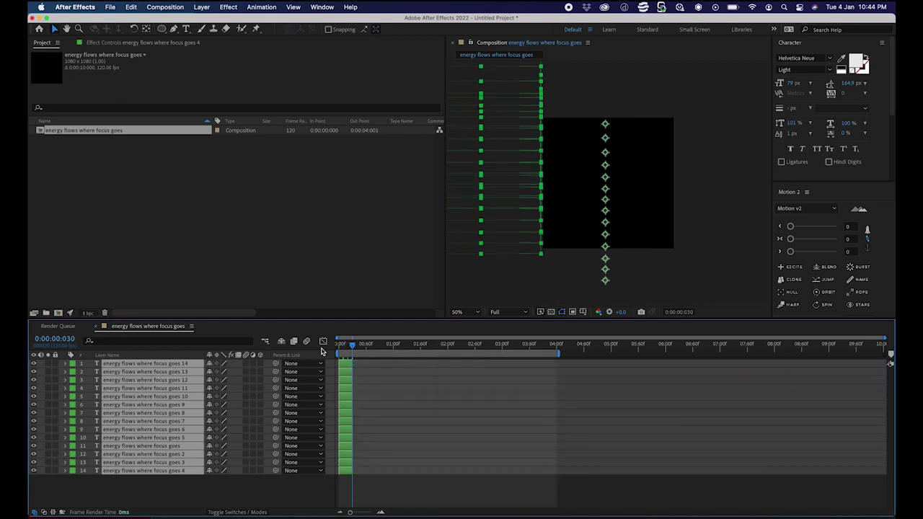
Step: Sequence the selected text layers one after another without overlap, using Sequence Layers
left_click(260, 7)
mouse_move(350, 113)
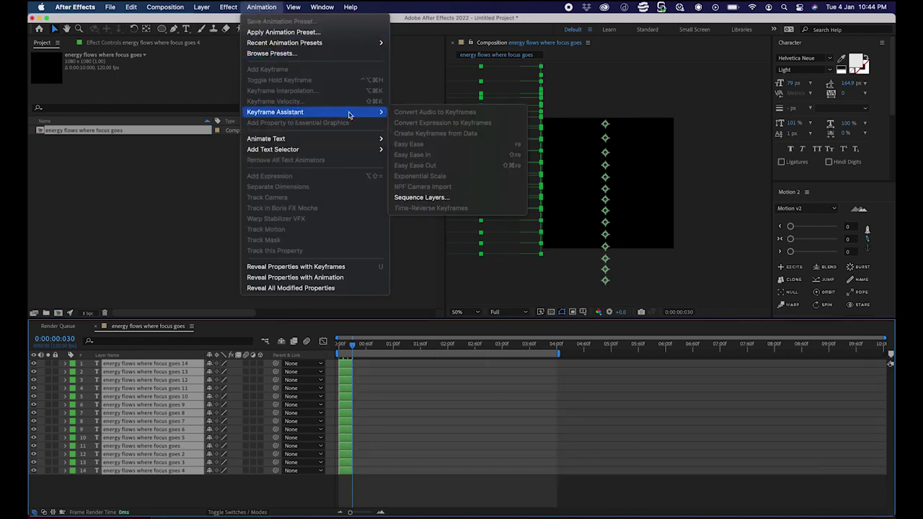
left_click(451, 197)
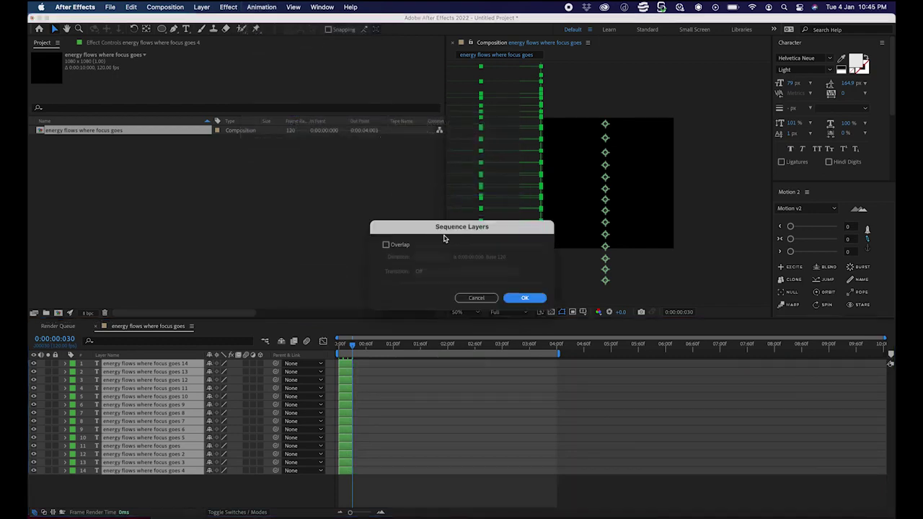
left_click(525, 298)
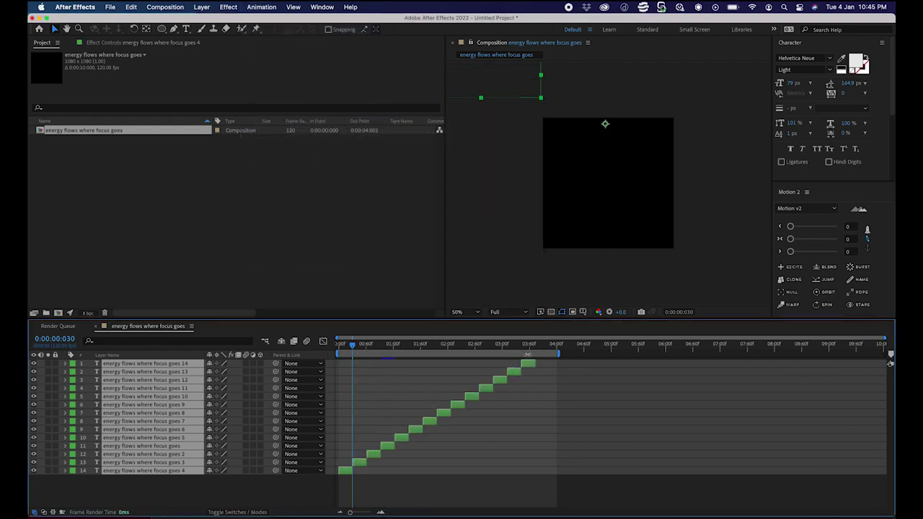
Step: Extend the work area and the out points of all staggered text layers to the composition's end at 0:00:09:119
left_click_drag(537, 365, 842, 404)
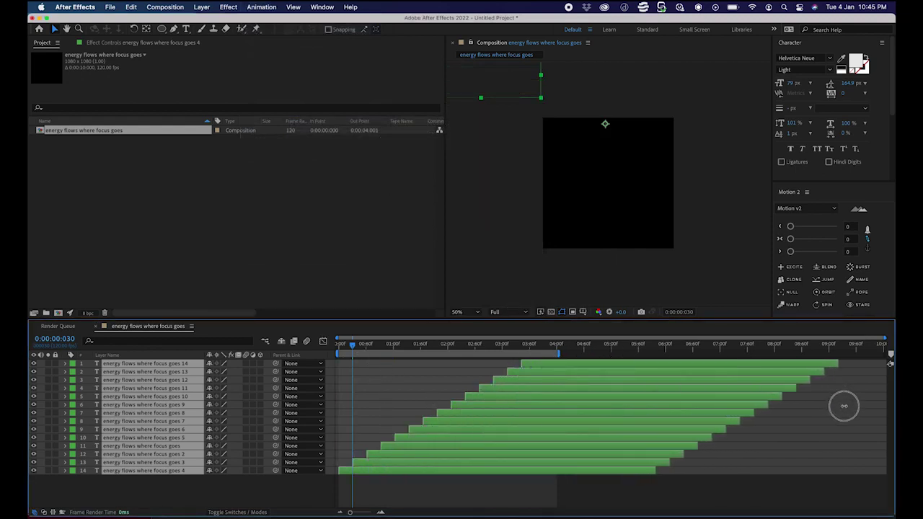
left_click_drag(353, 346, 310, 348)
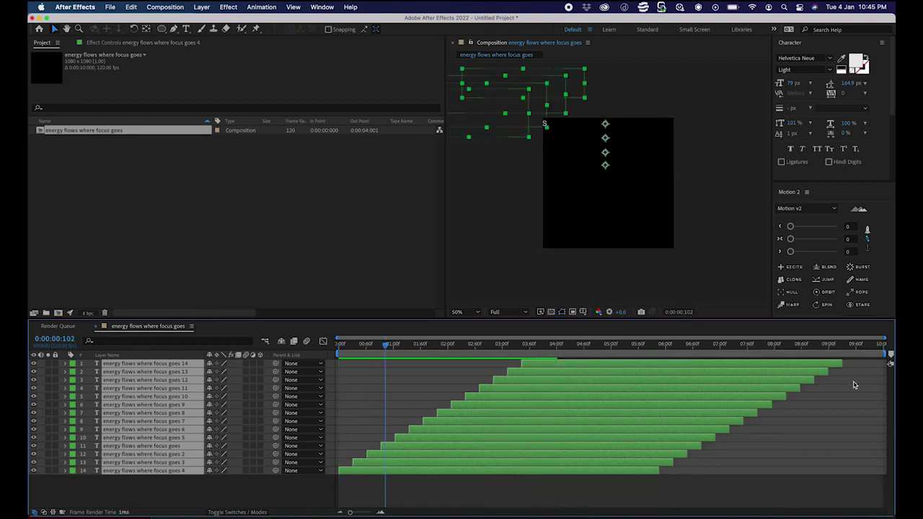
left_click_drag(856, 346, 888, 347)
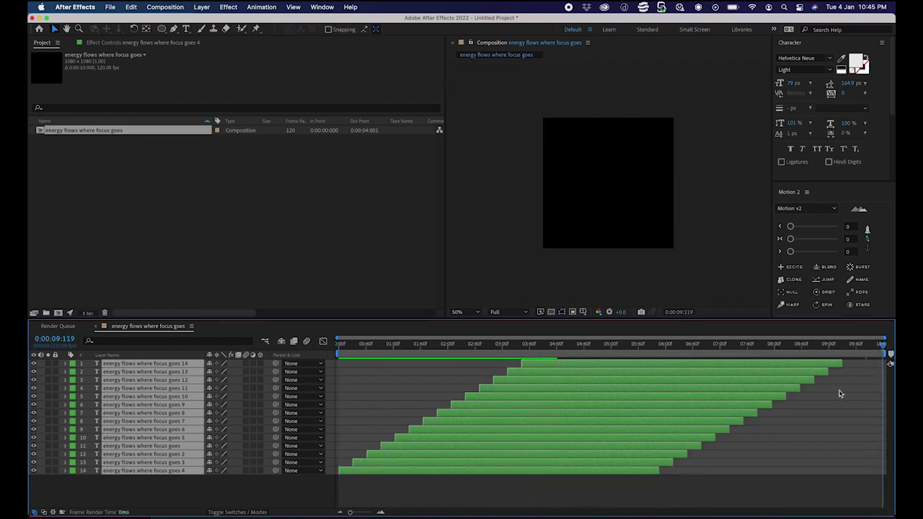
key("alt+bracketright")
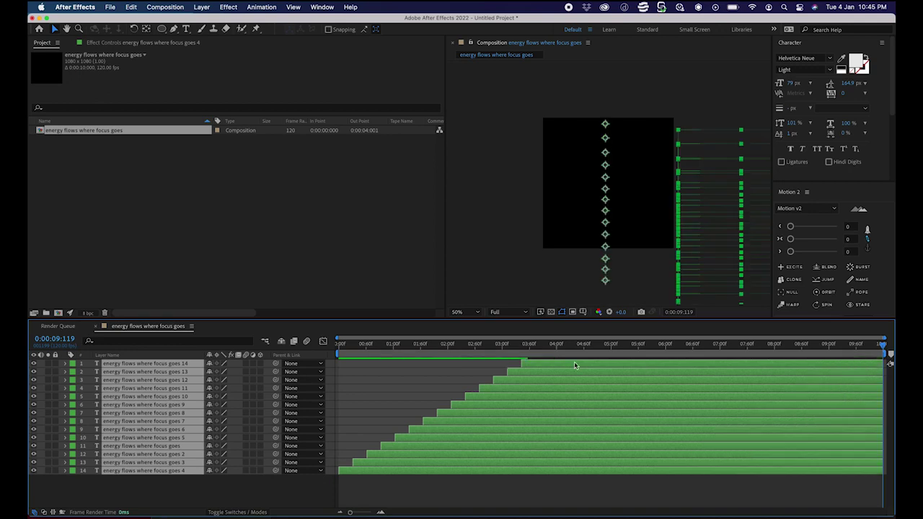
Step: Preview the staggered text lines from the start, scrub to 0:00:04:008 and inspect the path of copy 8
left_click_drag(538, 345, 294, 347)
key("space")
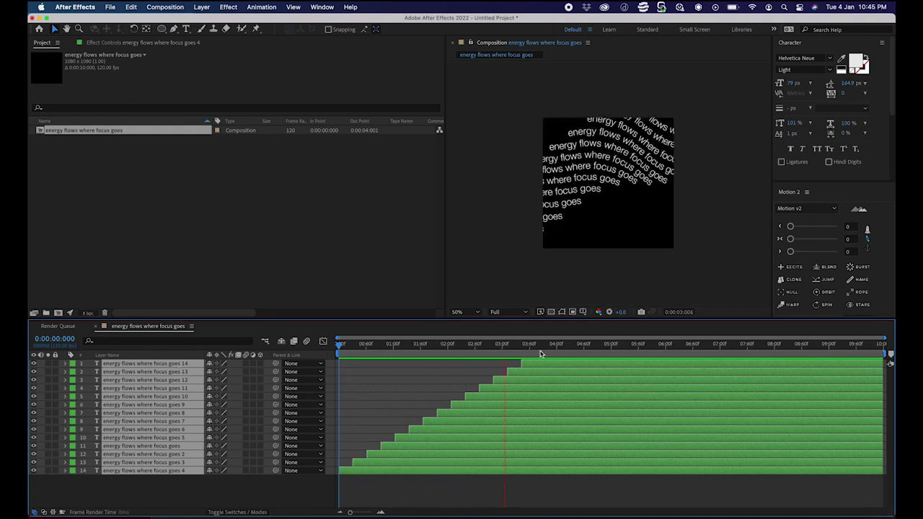
left_click_drag(531, 350, 559, 350)
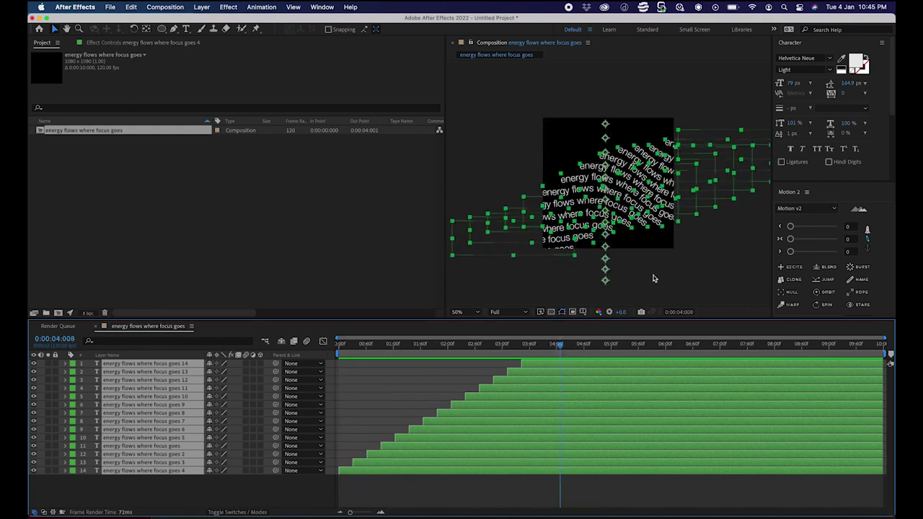
left_click(665, 267)
left_click(617, 186)
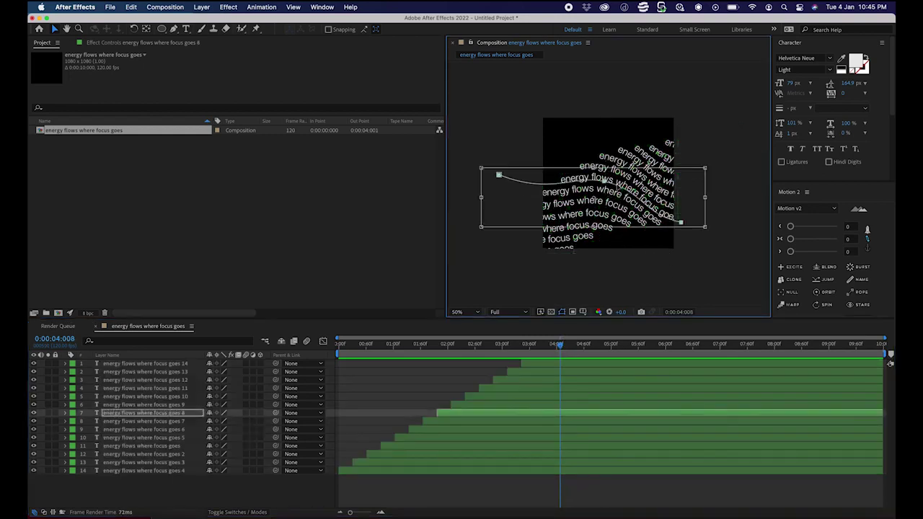
Step: Replace the text of the seventh layer, copy 8, with "where focus goes, energy flows."
double_click(124, 415)
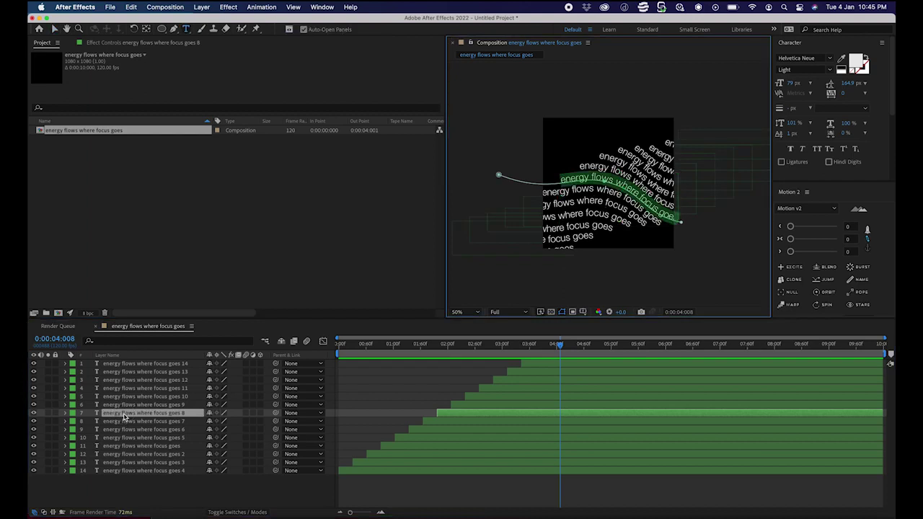
key("Right")
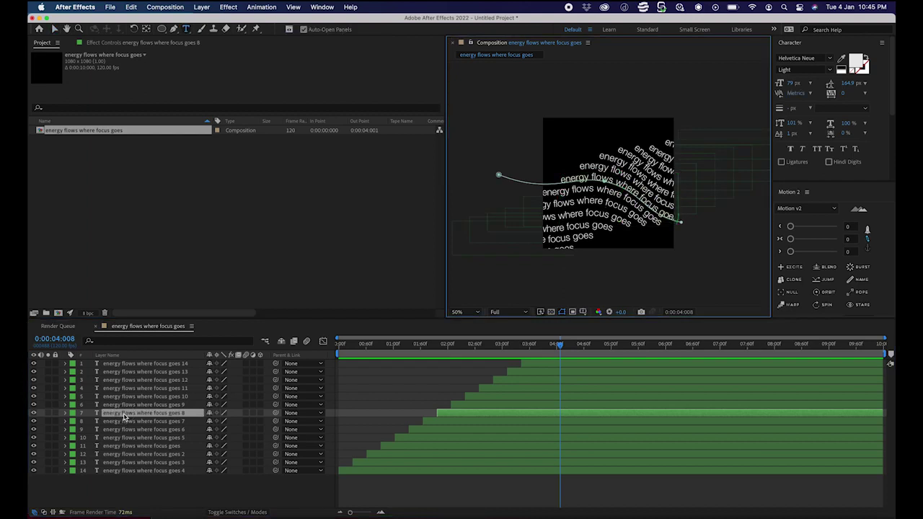
double_click(124, 416)
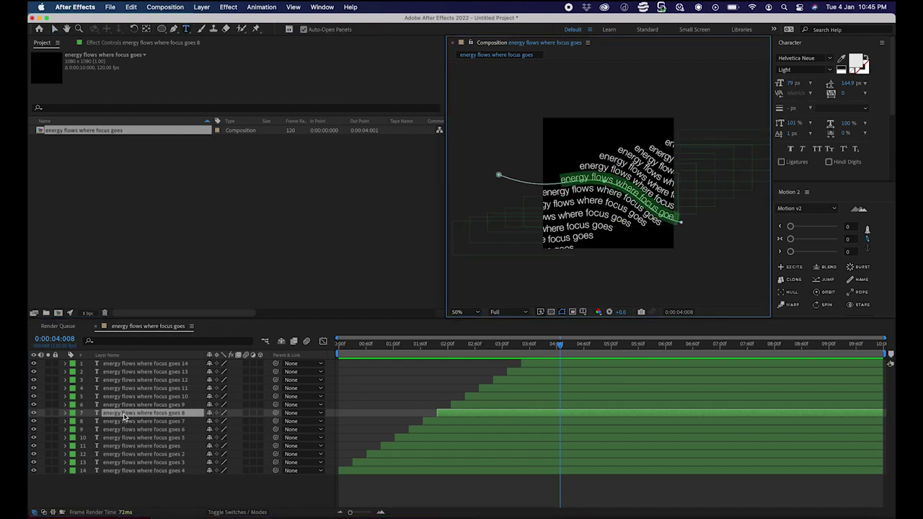
key("BackSpace")
type("wher")
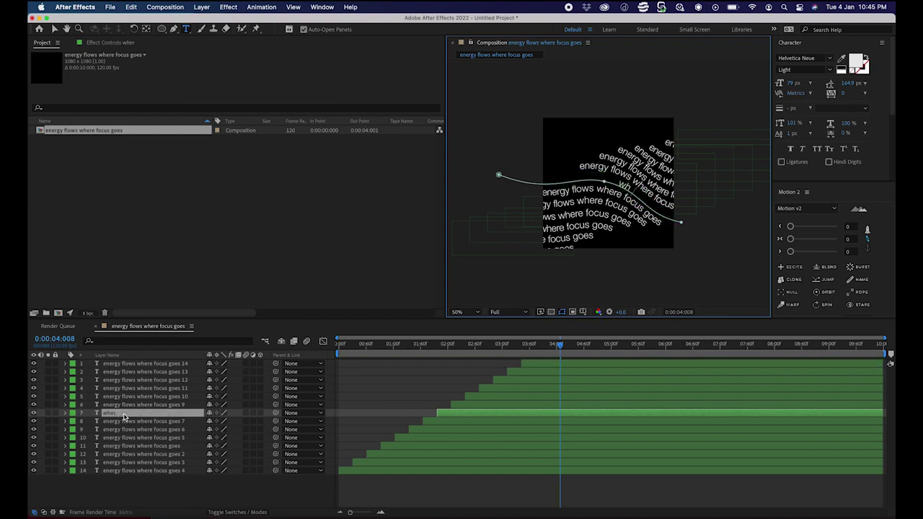
type("e focus goes")
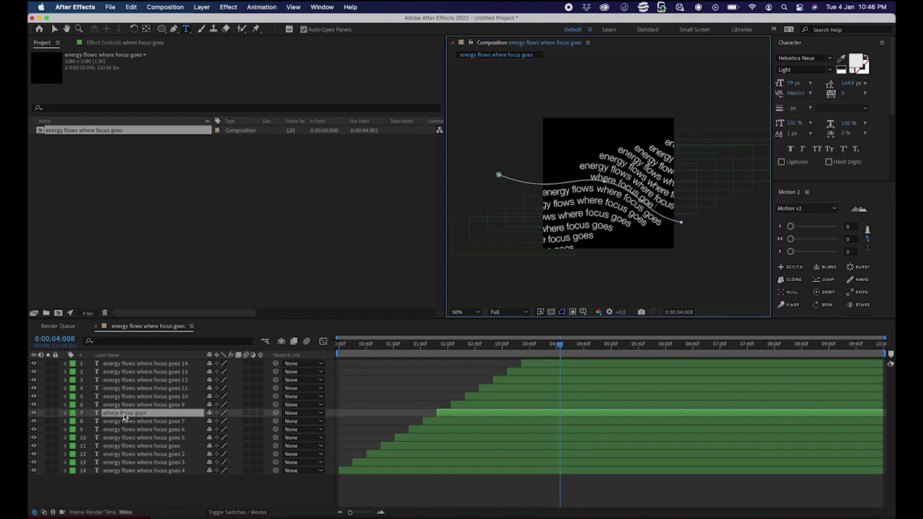
type(" ene")
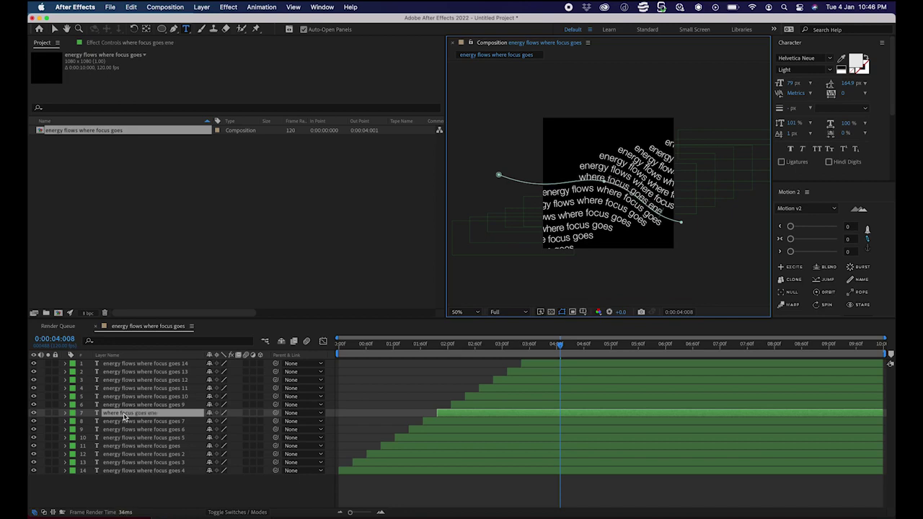
type("rgy flo")
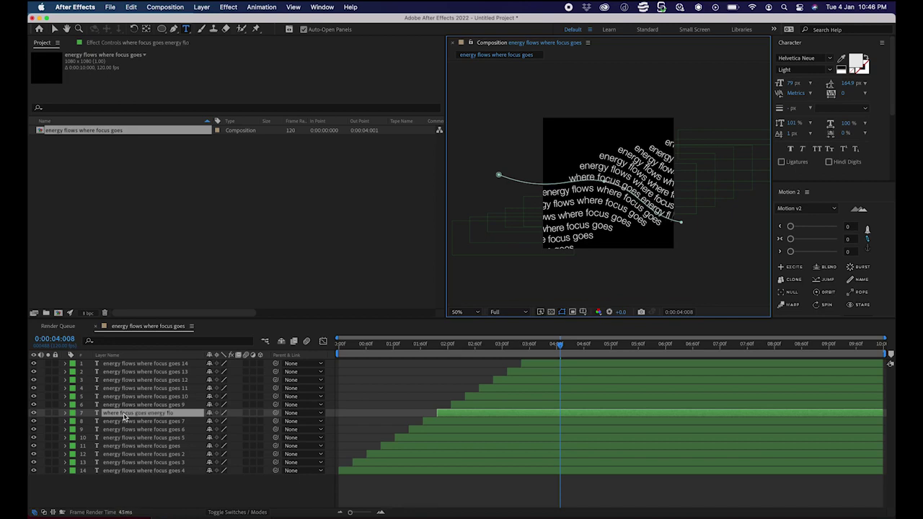
type("ws")
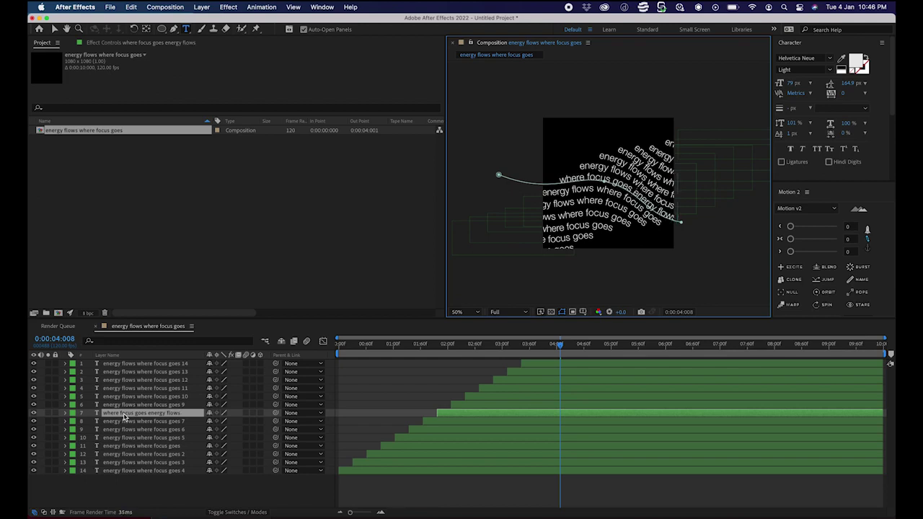
type(",")
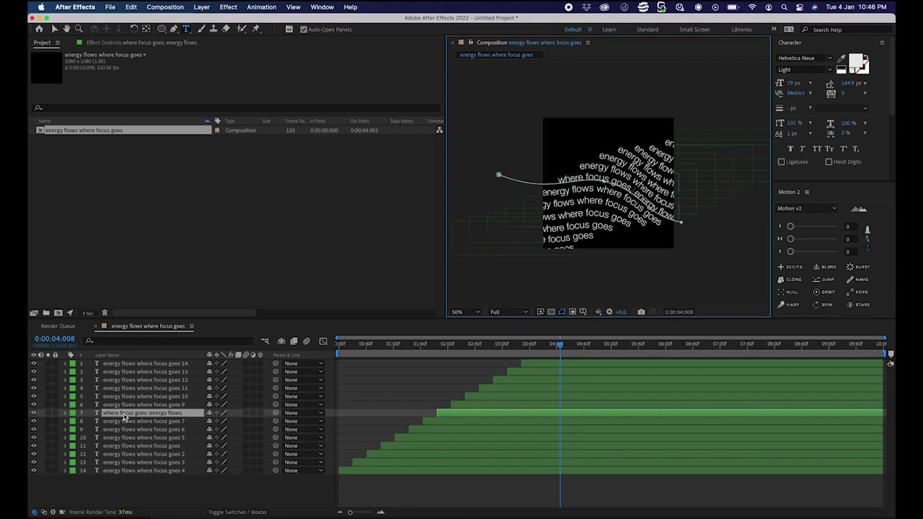
Step: Copy the new wording and paste it over the text of the six layers above, copies 14 down to 9
key("super+a")
key("super+c")
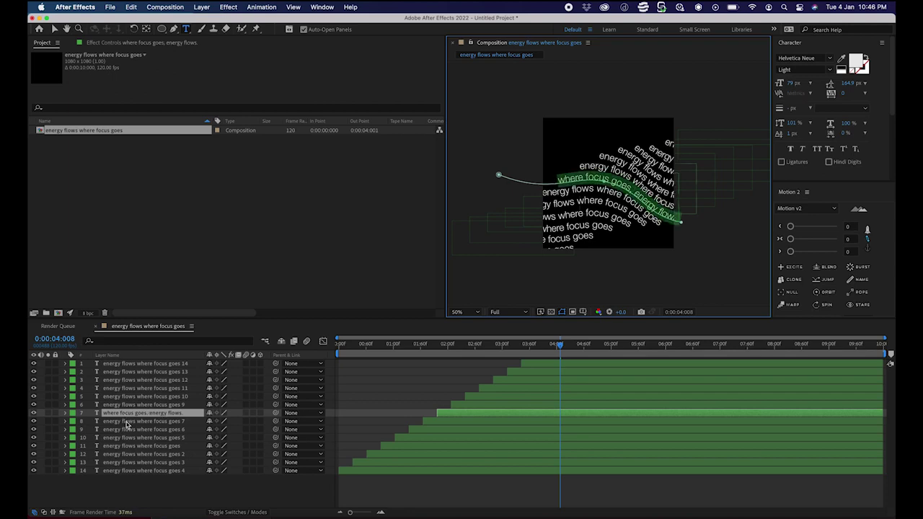
left_click(143, 364)
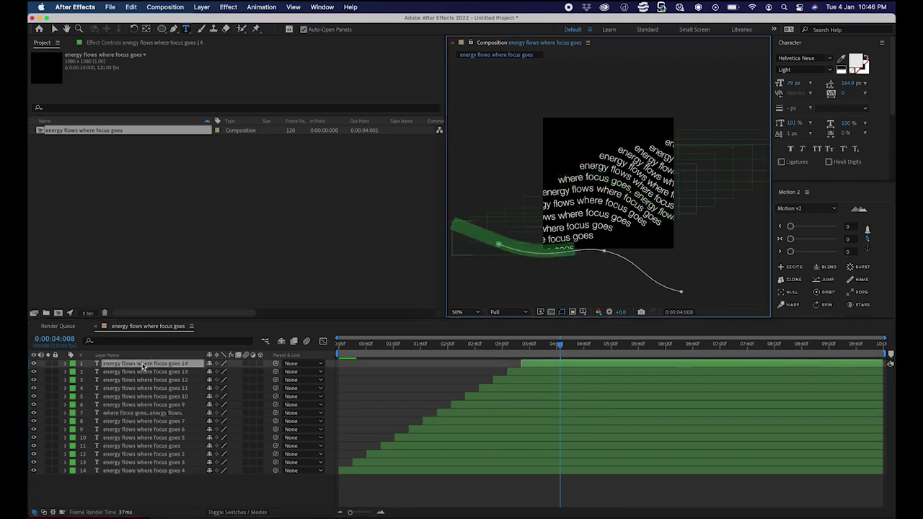
key("super+v")
double_click(142, 373)
key("super+v")
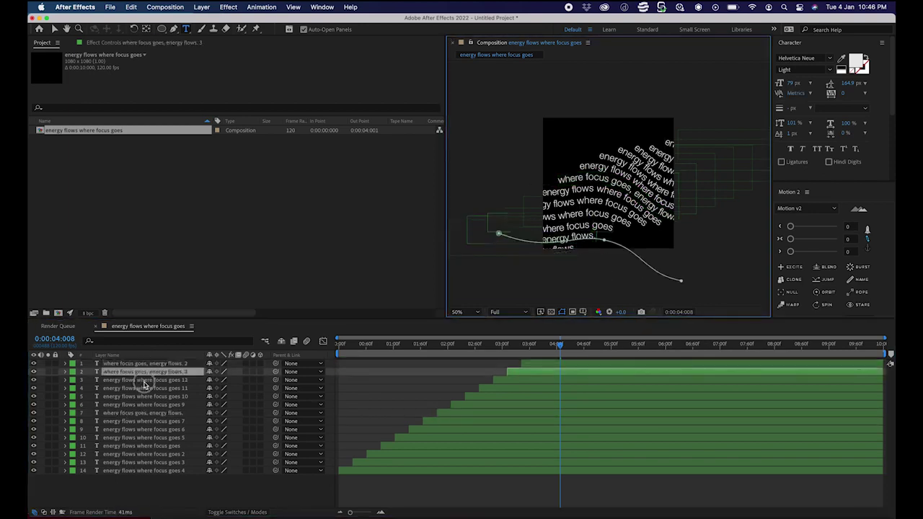
double_click(144, 381)
key("super+v")
double_click(144, 388)
key("super+v")
double_click(144, 395)
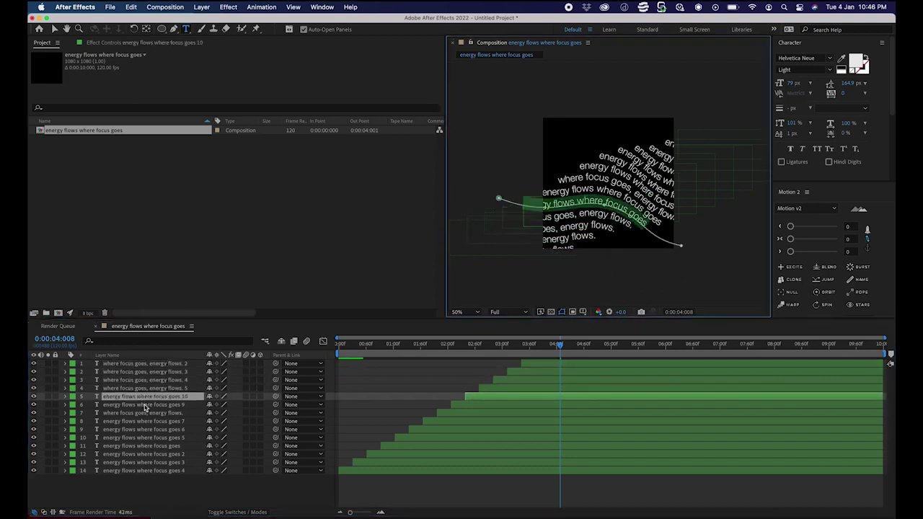
key("super+v")
double_click(144, 404)
key("super+v")
Step: Paste the same wording over the text of all layers below the seventh, down to layer 14, and deselect everything
double_click(144, 413)
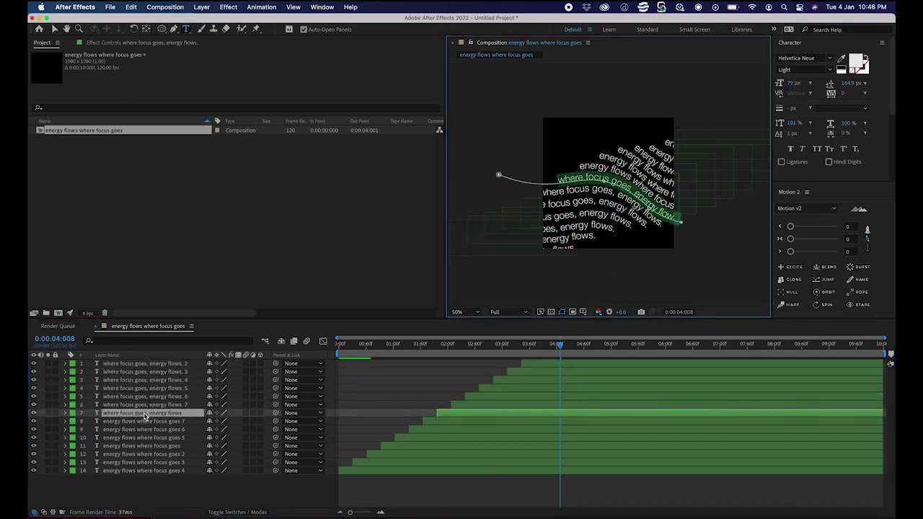
key("super+v")
double_click(142, 421)
key("super+v")
double_click(143, 429)
key("super+v")
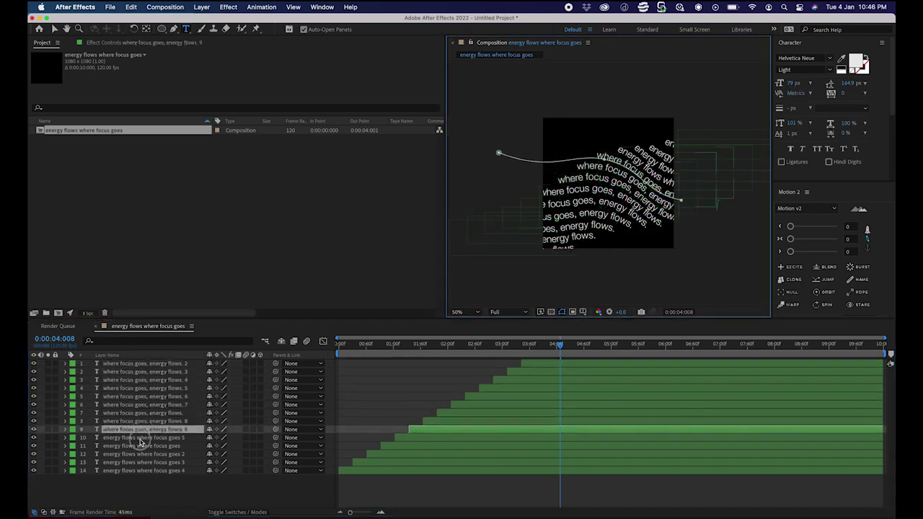
double_click(142, 438)
key("super+v")
double_click(143, 445)
key("super+v")
double_click(143, 454)
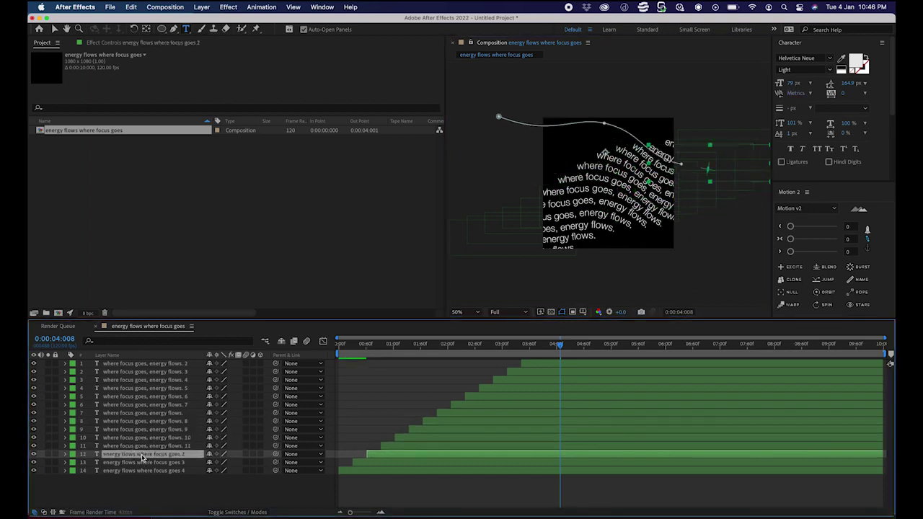
key("super+v")
double_click(143, 462)
key("super+v")
double_click(142, 470)
key("super+v")
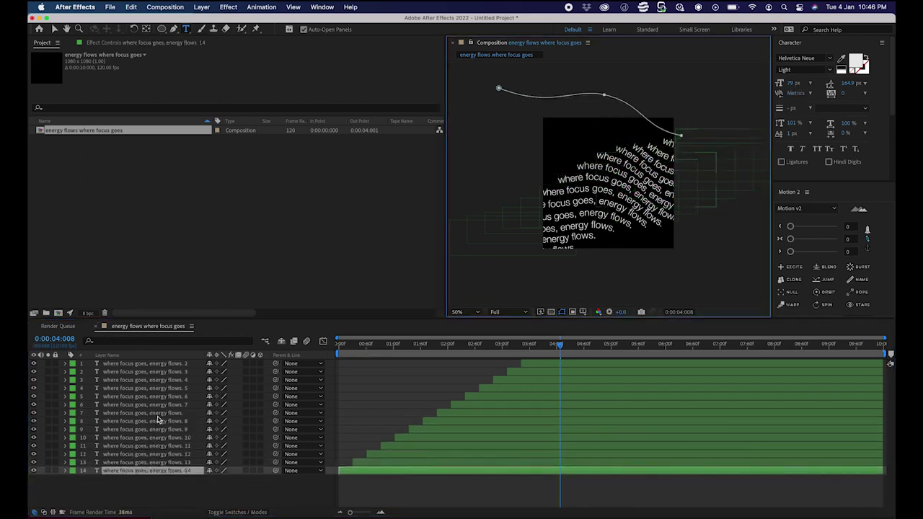
left_click(159, 414)
left_click(173, 480)
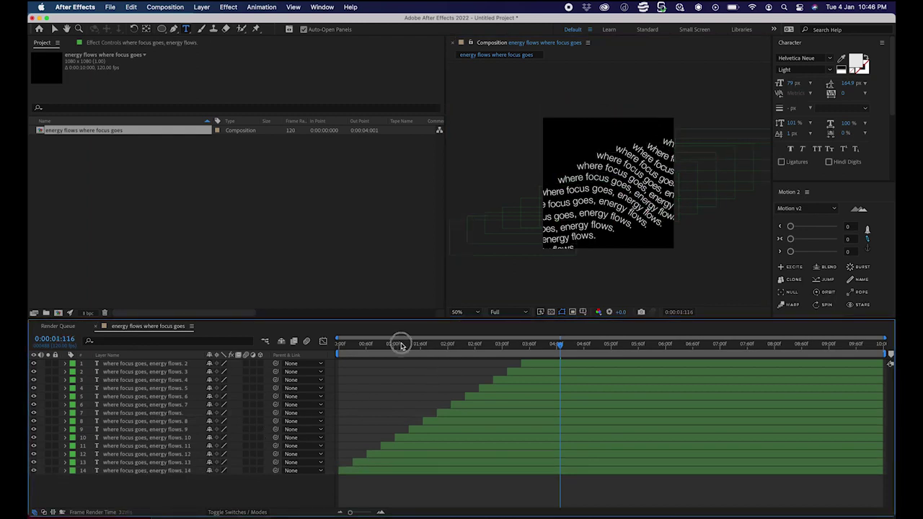
Step: End the work area at 0:00:06:054, past the last visible text, and preview the reworded lines from the start
left_click_drag(397, 344, 689, 366)
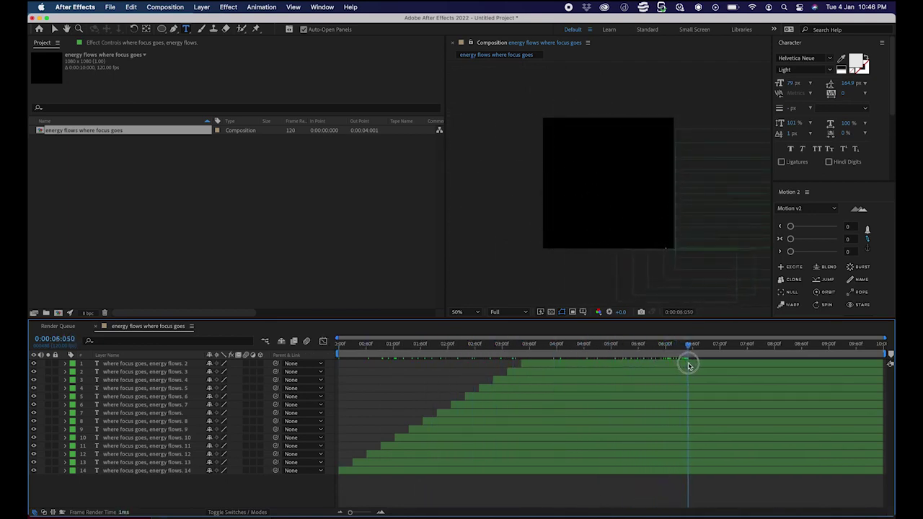
key("n")
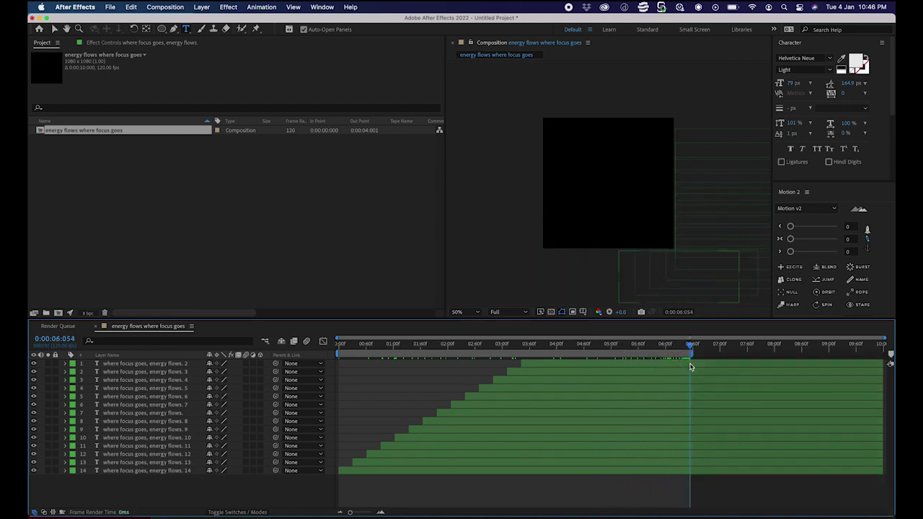
key("Home")
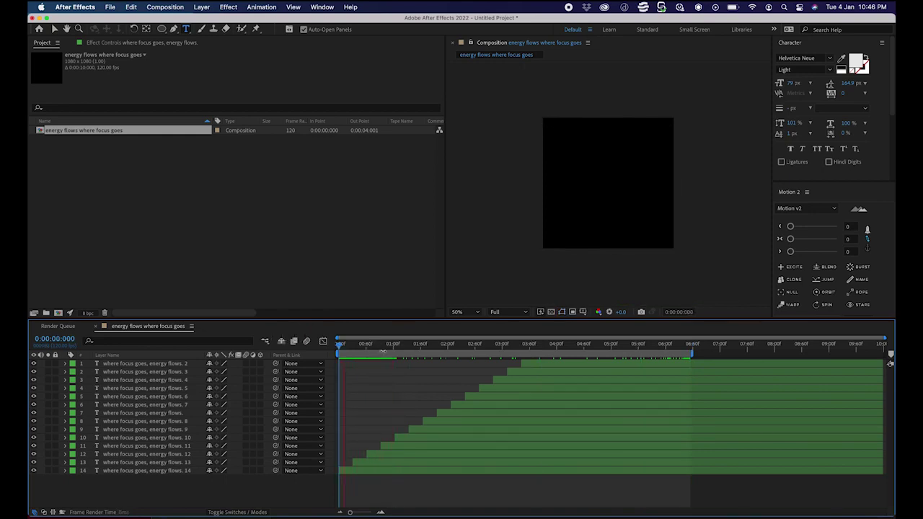
left_click(392, 350)
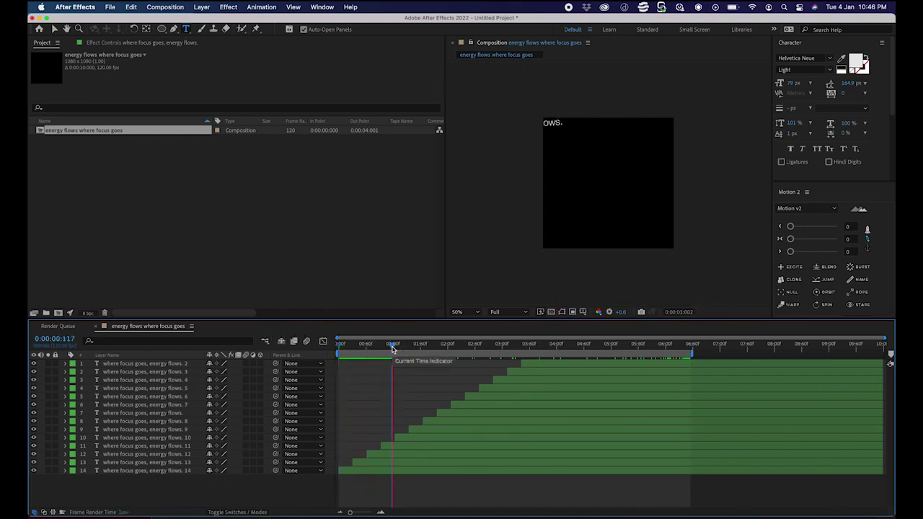
left_click_drag(392, 349, 320, 348)
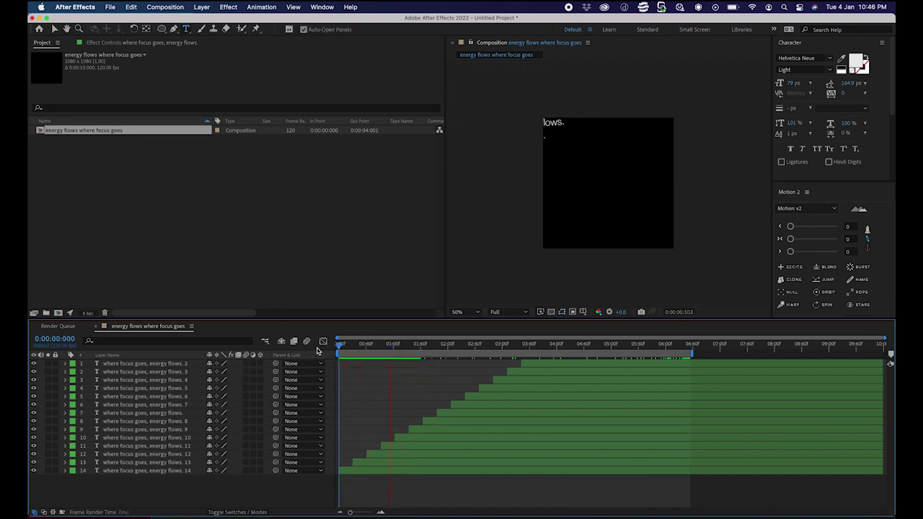
left_click(422, 345)
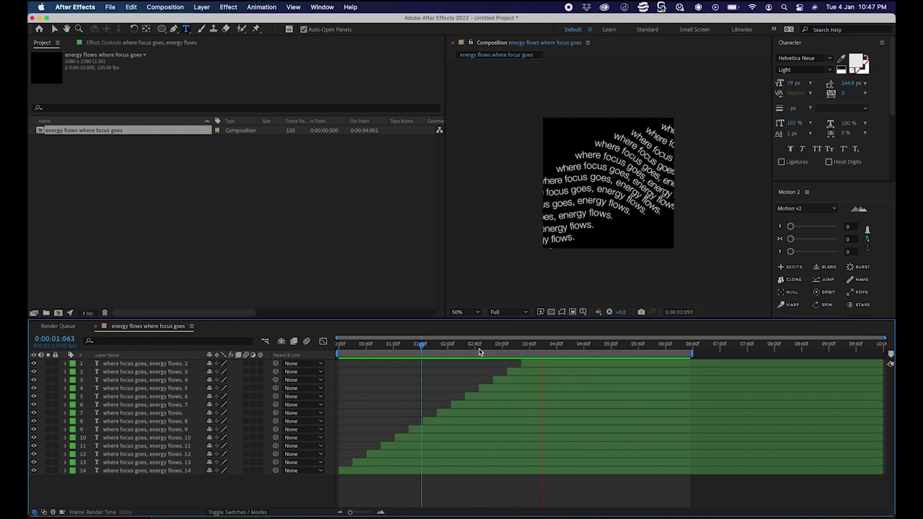
left_click(452, 351)
left_click_drag(453, 351, 339, 357)
Step: Try ending the work area at 0:00:00:036, stretching it by its end handle, and ending it at 0:00:01:110
key("b")
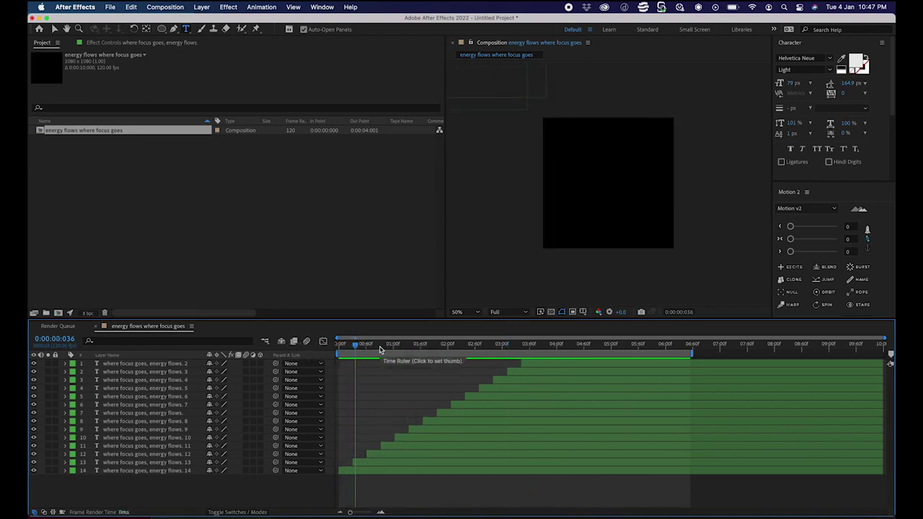
key("n")
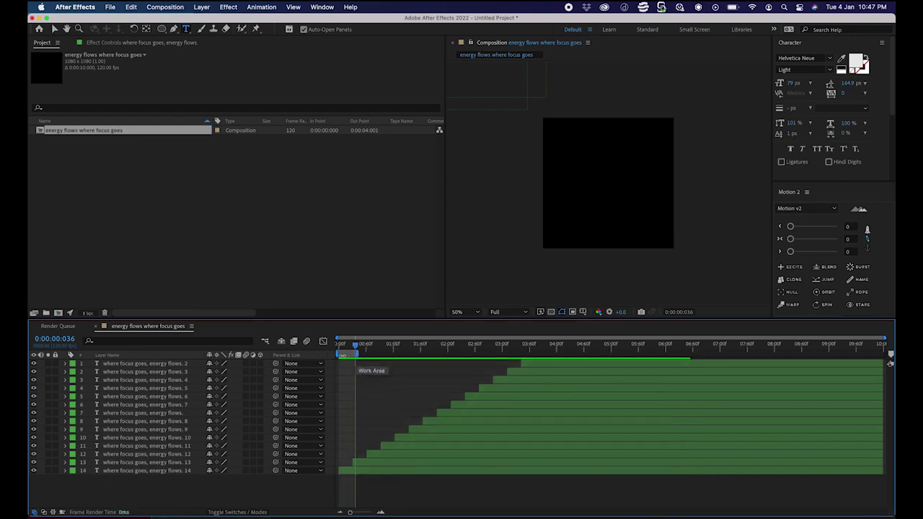
left_click_drag(354, 355, 543, 361)
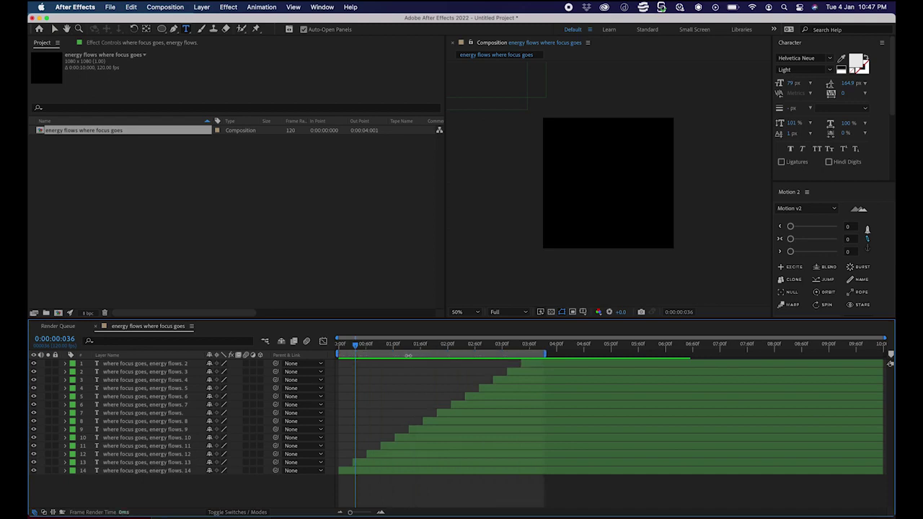
left_click_drag(408, 354, 307, 362)
left_click(442, 348)
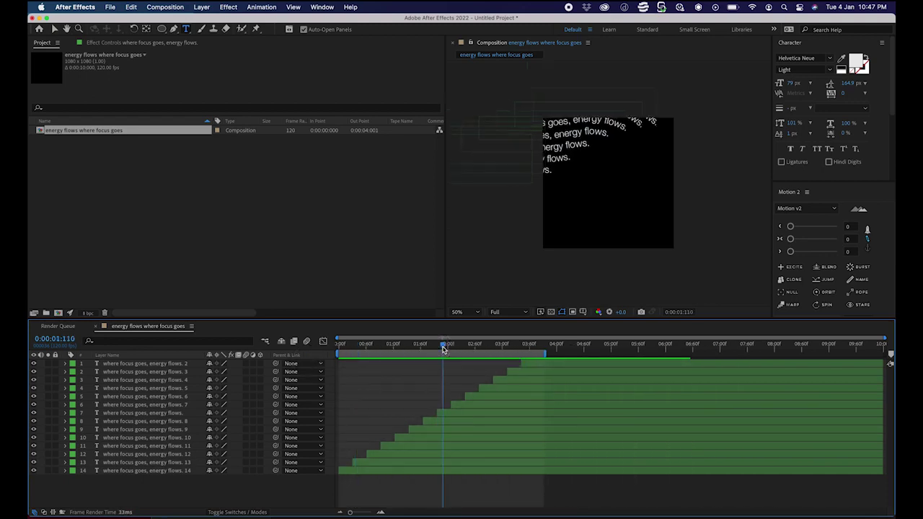
key("n")
Step: Set the work area's end at 0:00:06:057 and preview the animation from the beginning
left_click_drag(471, 347, 691, 359)
key("n")
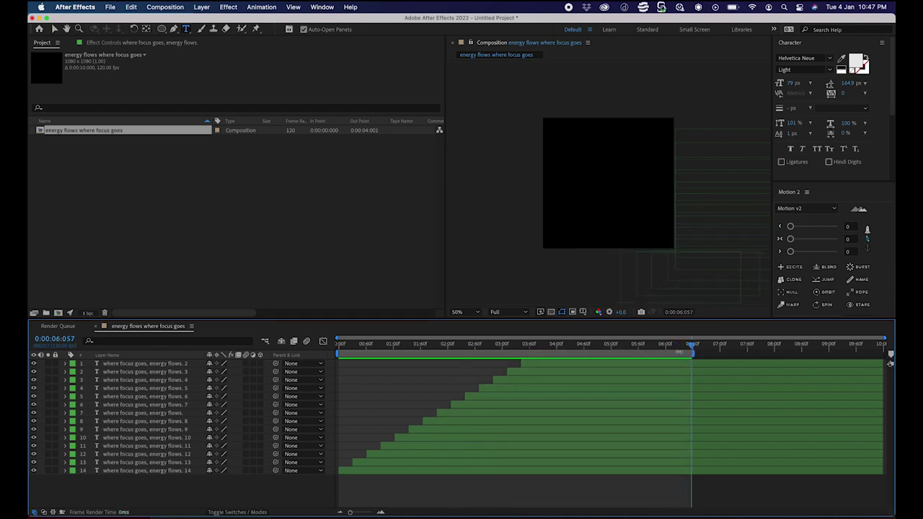
key("Home")
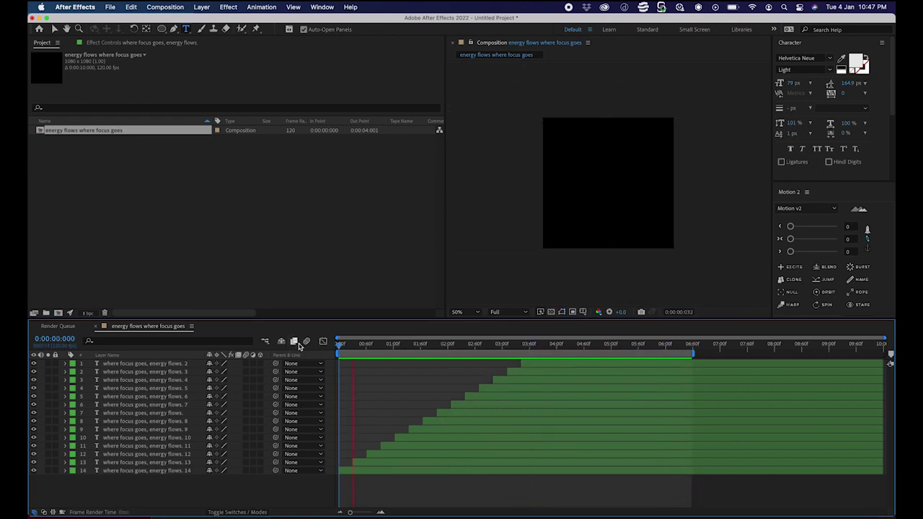
key("space")
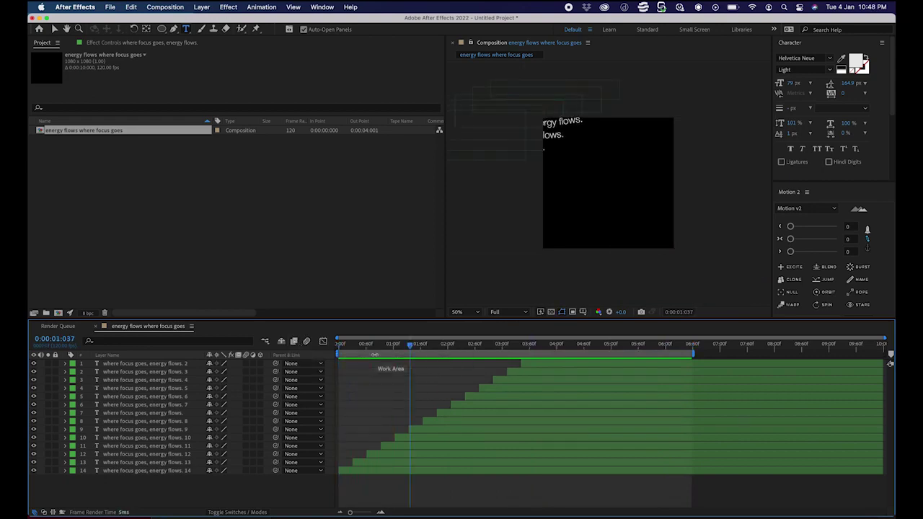
Step: Look at the work area's trimming options and the duration in the Composition Settings, changing nothing
right_click(450, 354)
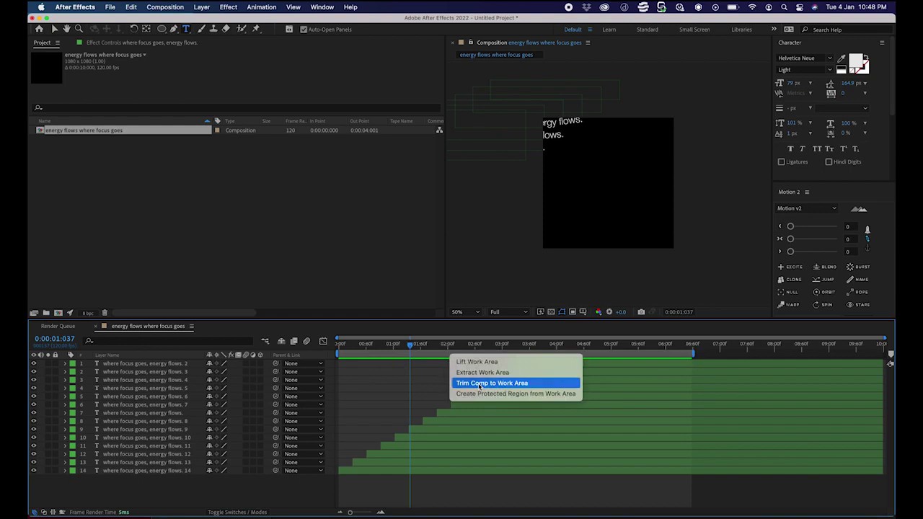
left_click(454, 500)
right_click(444, 497)
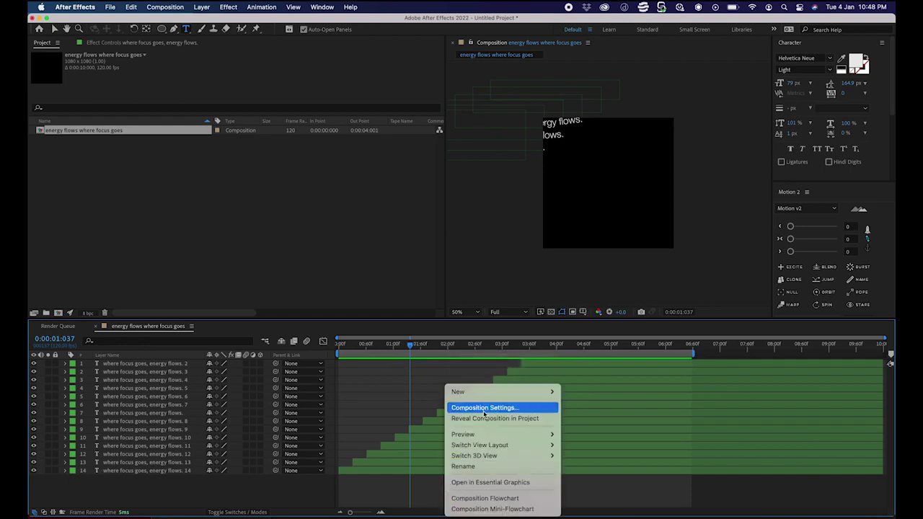
left_click(485, 408)
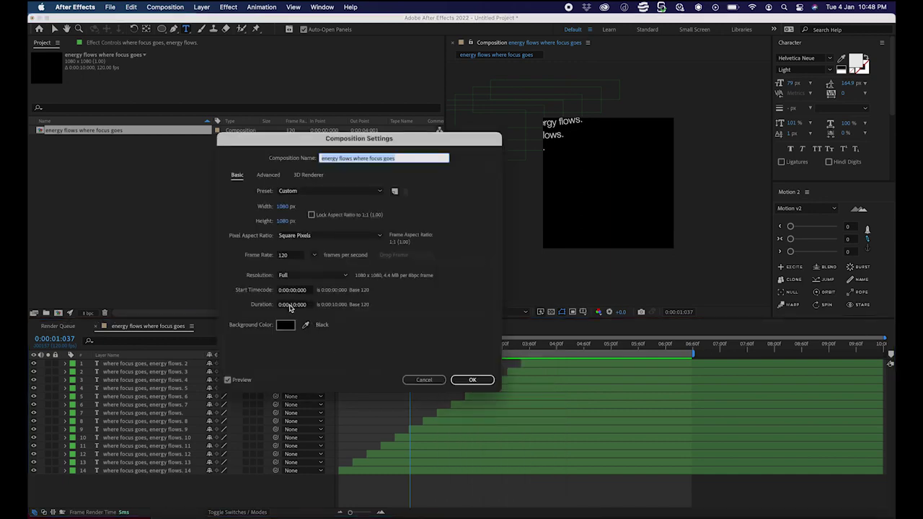
left_click(424, 379)
Step: Trim the composition to the work area and check its duration in the Composition Settings
right_click(450, 355)
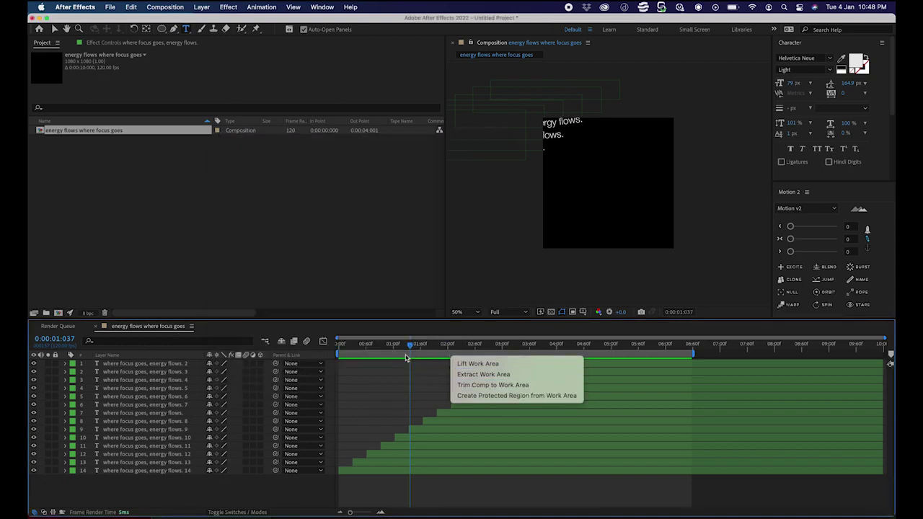
left_click(522, 387)
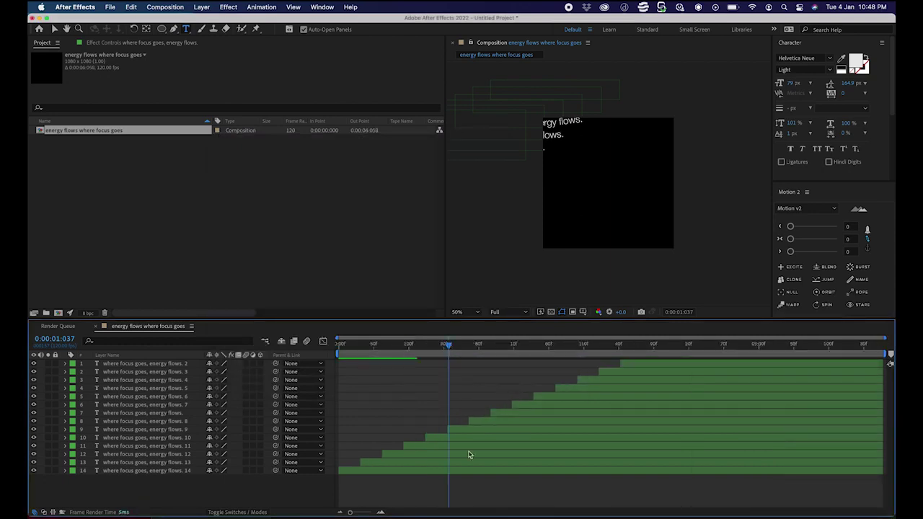
right_click(481, 484)
left_click(519, 408)
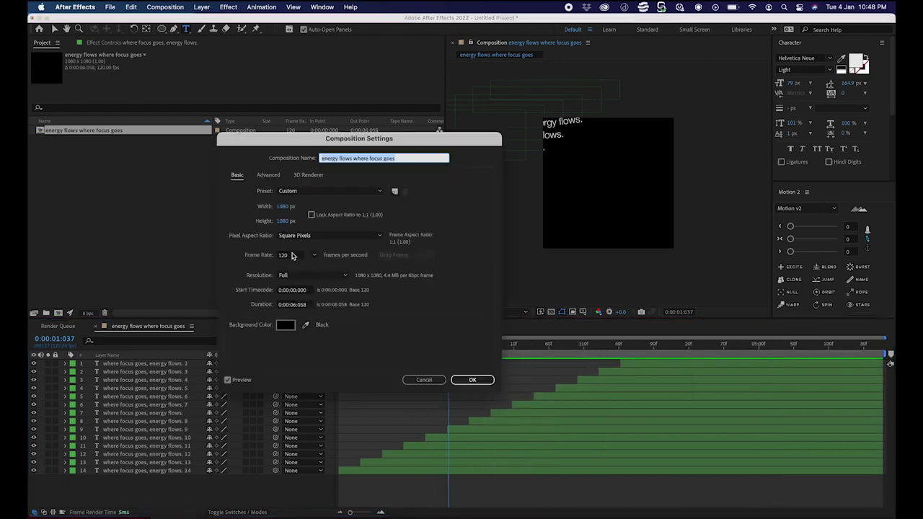
left_click(294, 305)
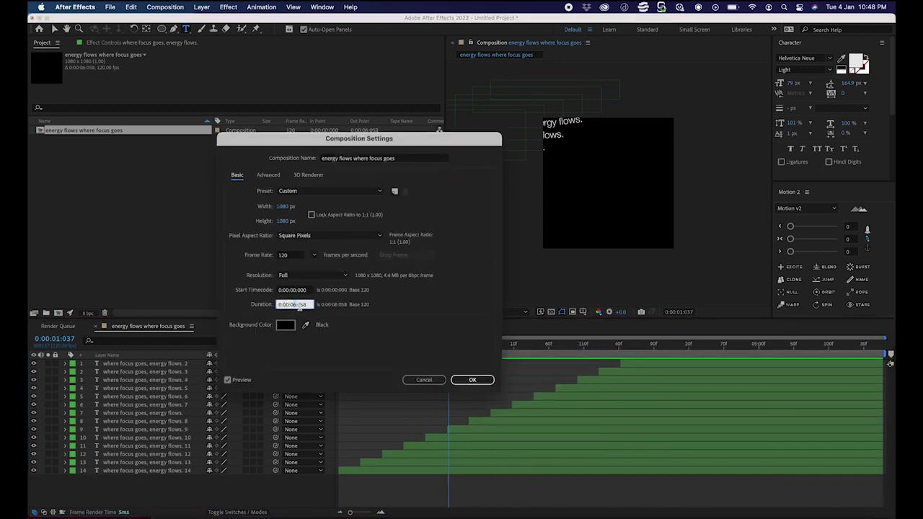
left_click(464, 380)
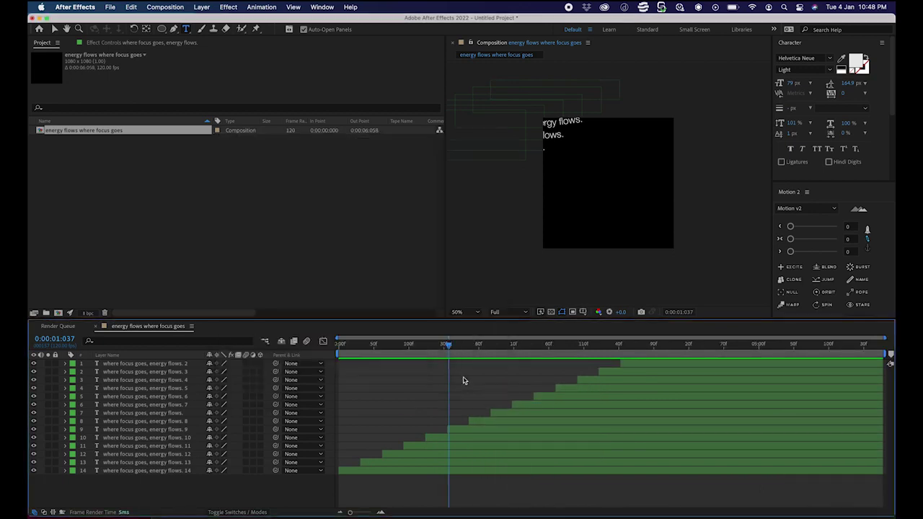
Step: Preview the trimmed text animation from the beginning
left_click_drag(453, 350, 316, 346)
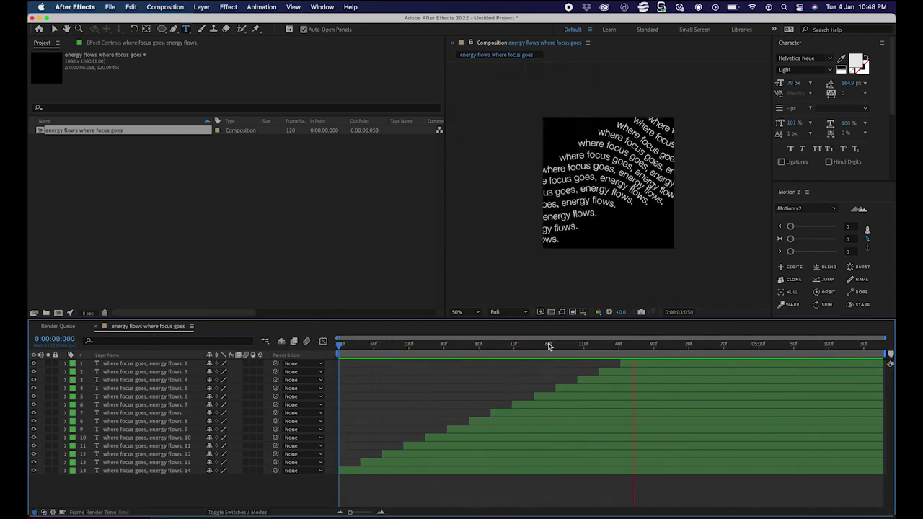
key("space")
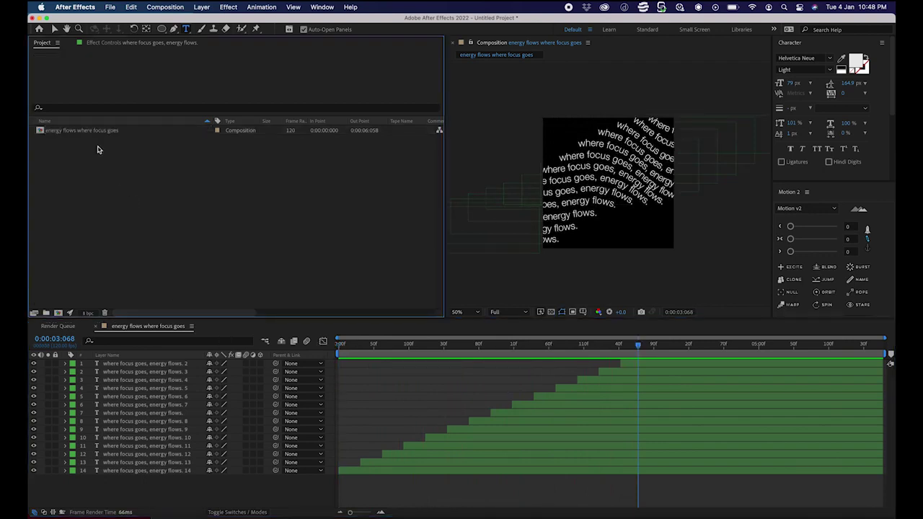
left_click(106, 133)
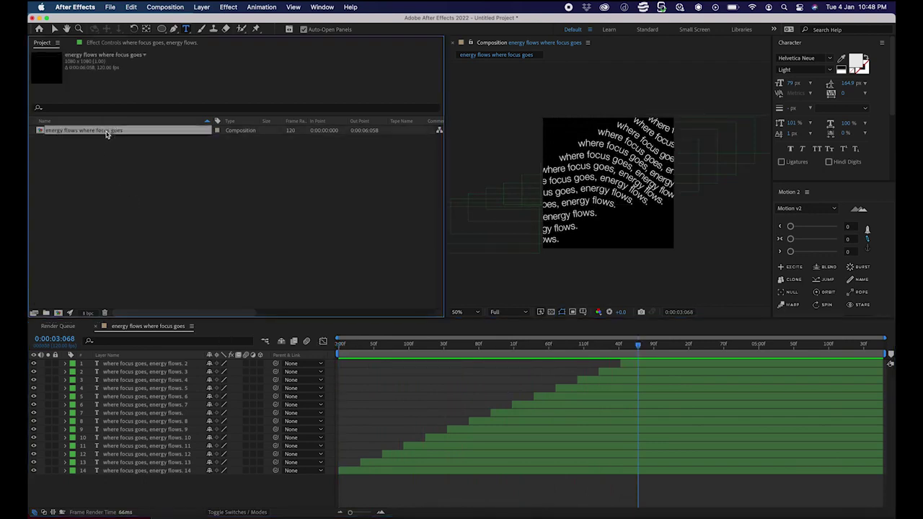
left_click(129, 235)
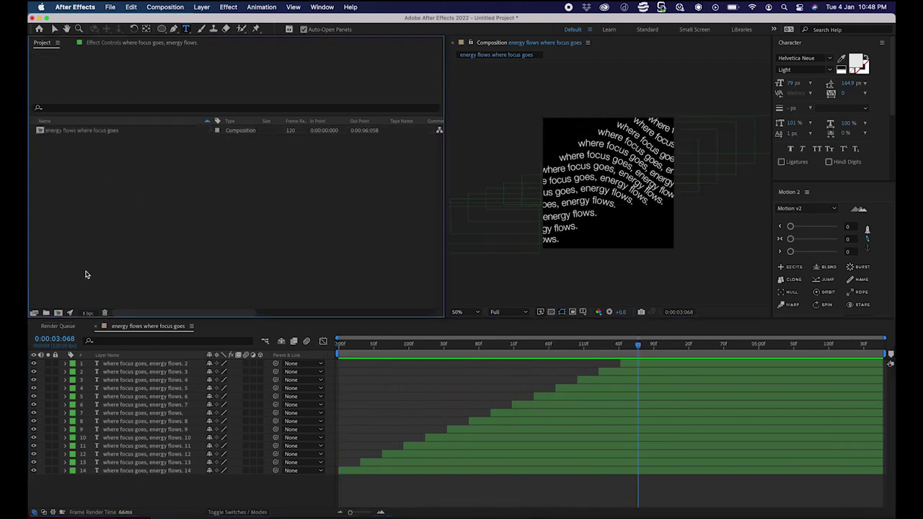
Step: Create a new composition named MASTER COMP and set its duration to 0:00:15:000
left_click(59, 312)
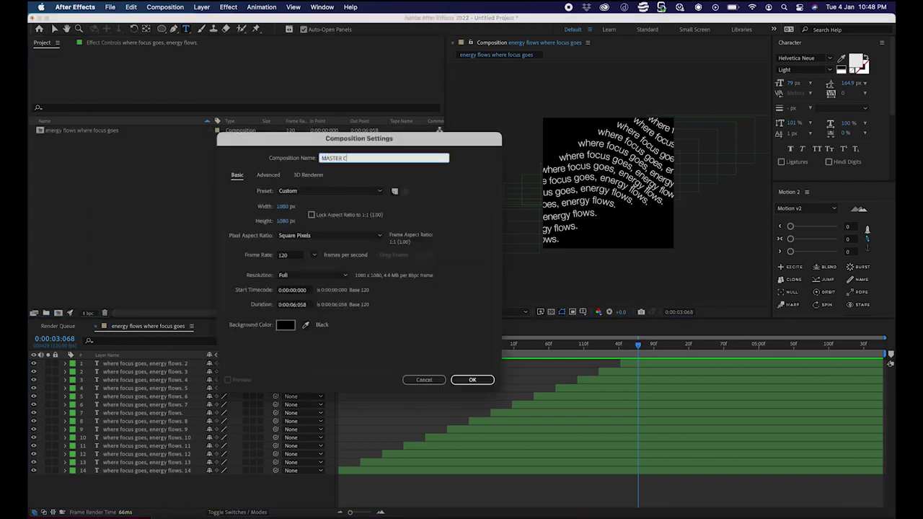
key("Return")
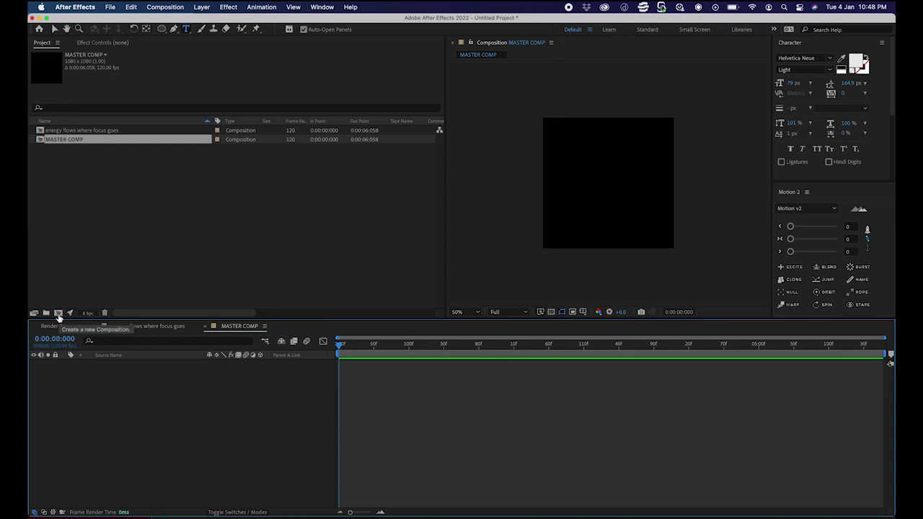
right_click(472, 129)
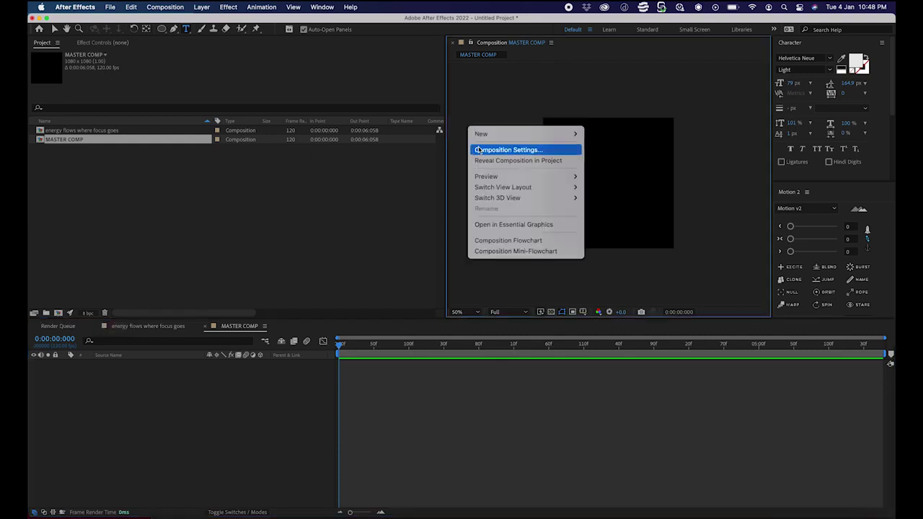
left_click(481, 149)
left_click(292, 305)
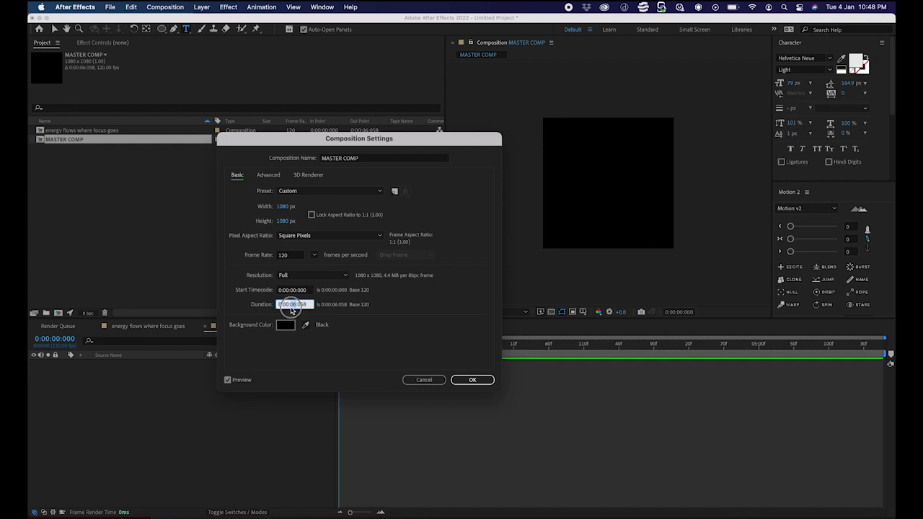
type("15")
left_click(301, 305)
left_click(290, 256)
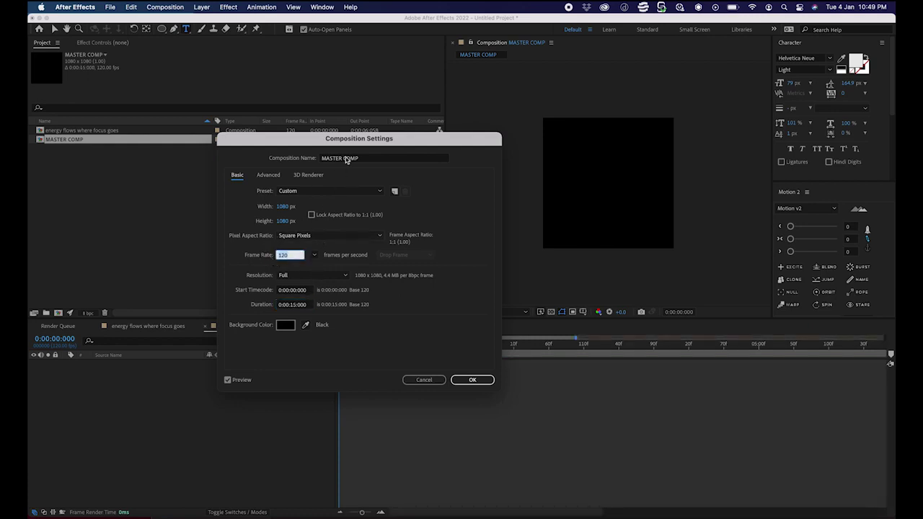
left_click(473, 380)
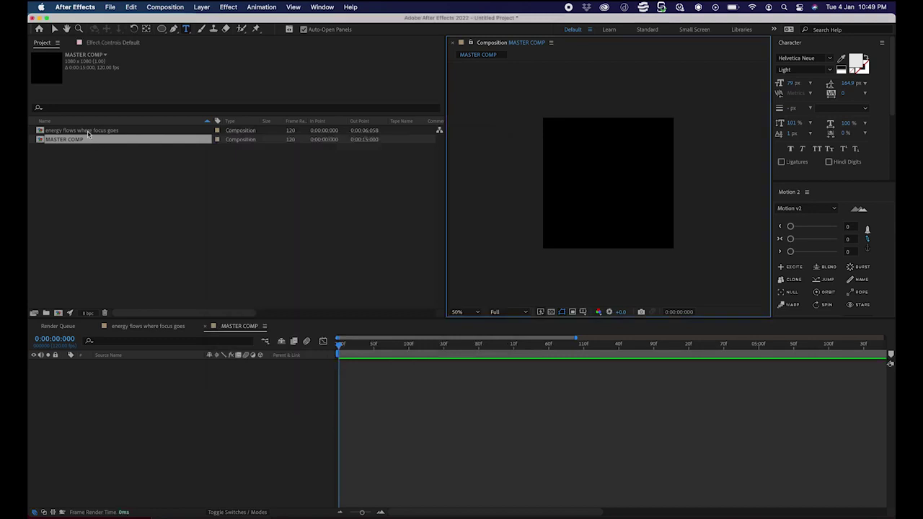
Step: Place the "energy flows where focus goes" composition into MASTER COMP, then widen the composition viewer and fit the frame to it
left_click_drag(88, 133, 126, 410)
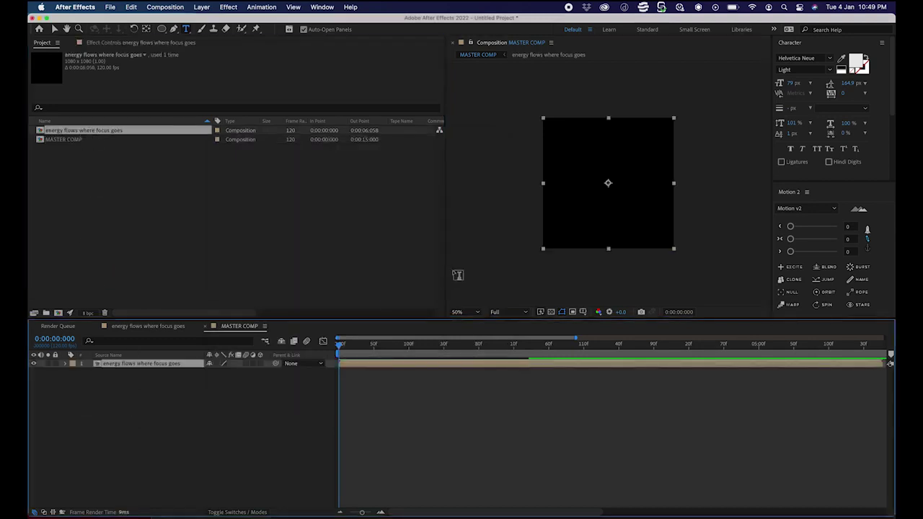
left_click_drag(457, 275, 203, 270)
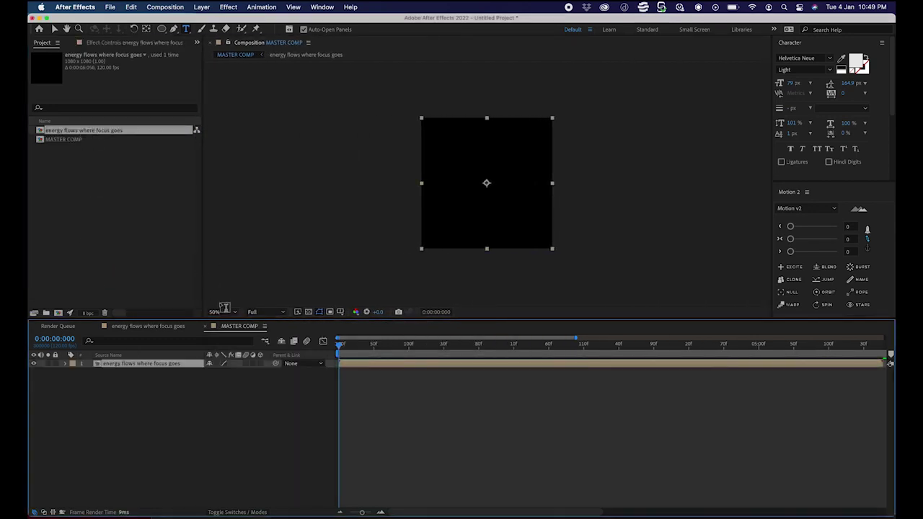
left_click(215, 311)
left_click(220, 325)
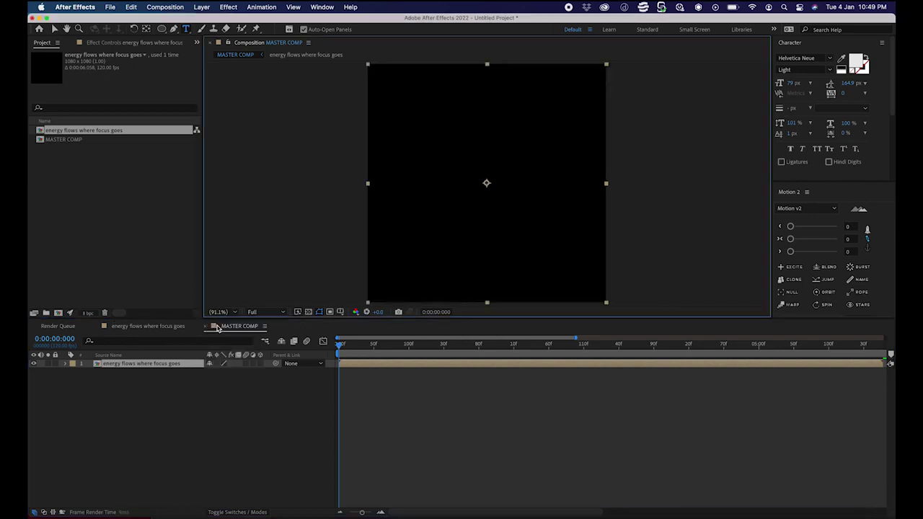
left_click(309, 430)
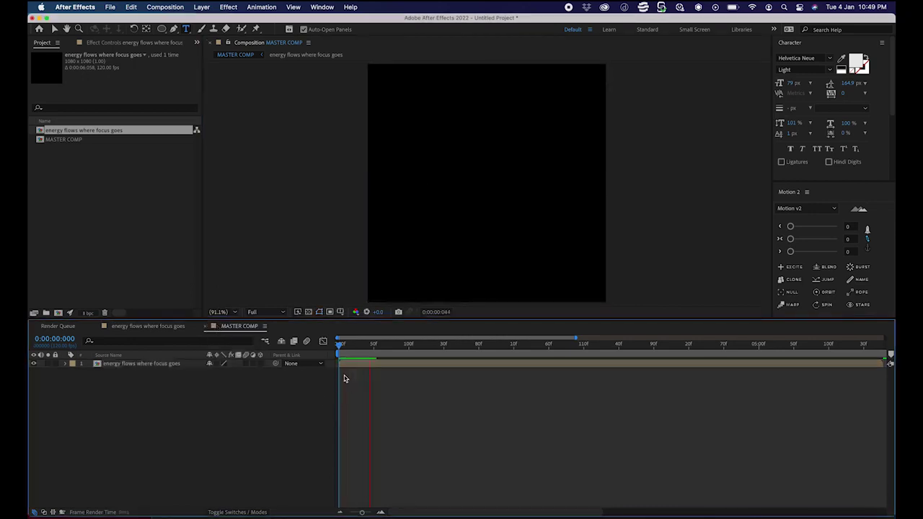
Step: Duplicate the nested text layer and shift the copy to start at about 1.8 s, so its lines trail the first set
key("minus")
key("minus")
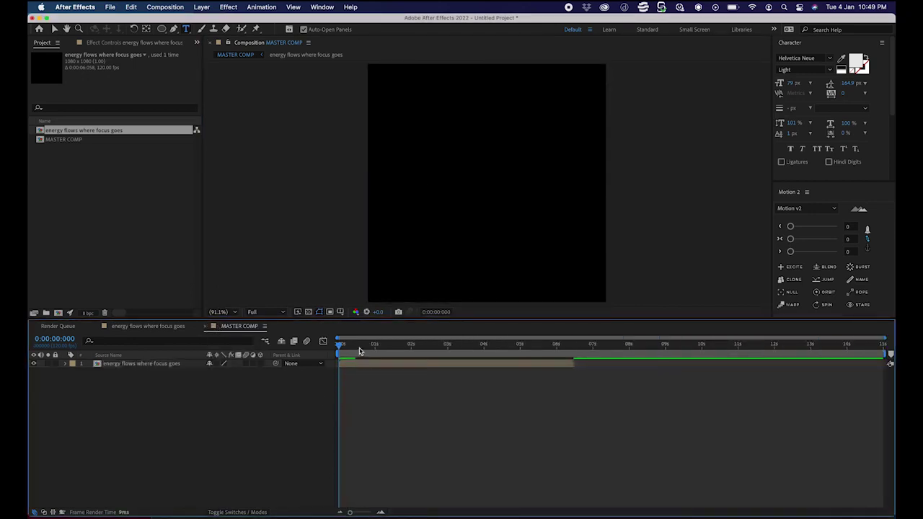
left_click_drag(358, 350, 506, 364)
left_click(349, 365)
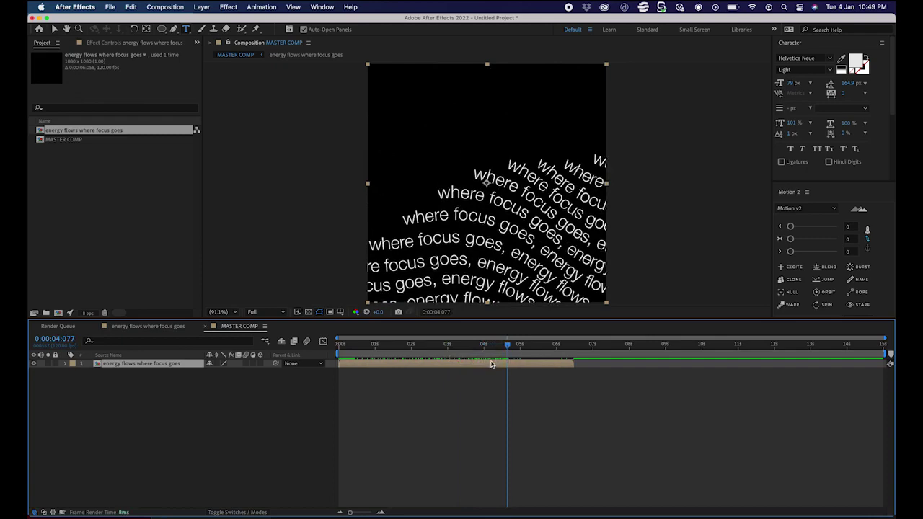
key("super+d")
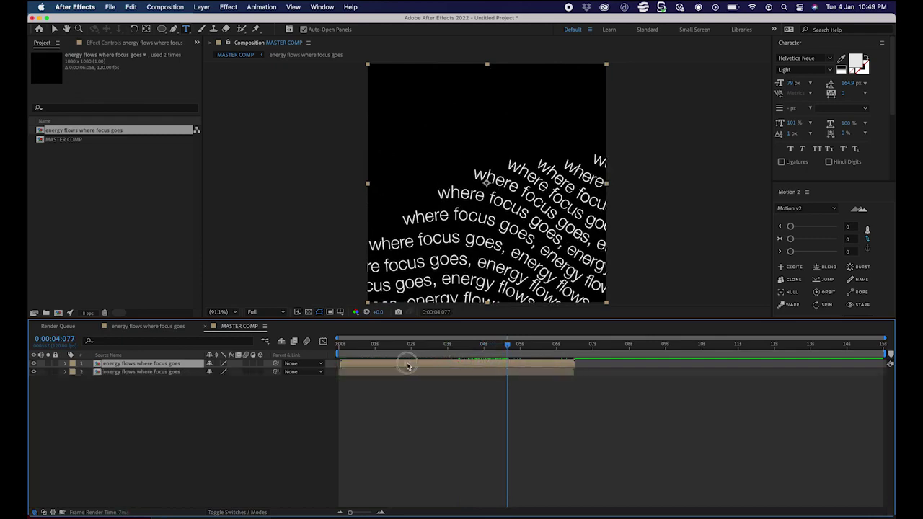
left_click_drag(406, 365, 468, 366)
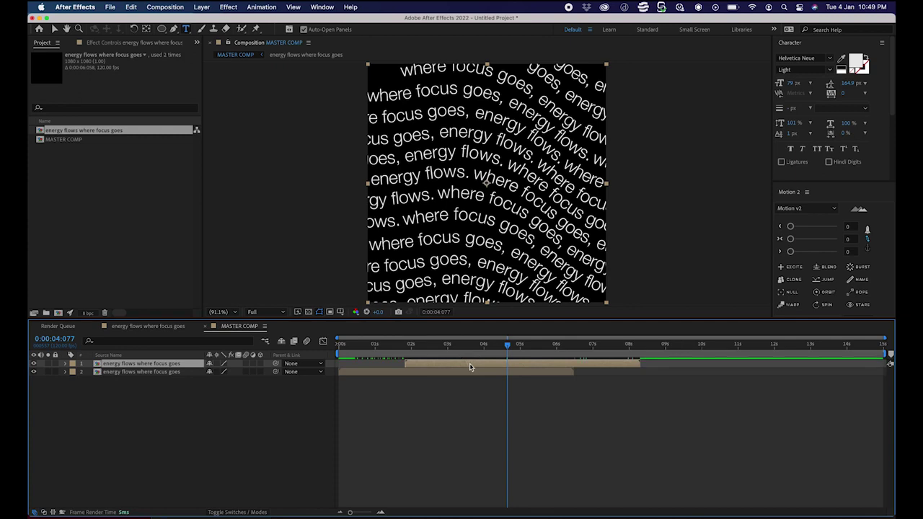
left_click_drag(437, 349, 530, 356)
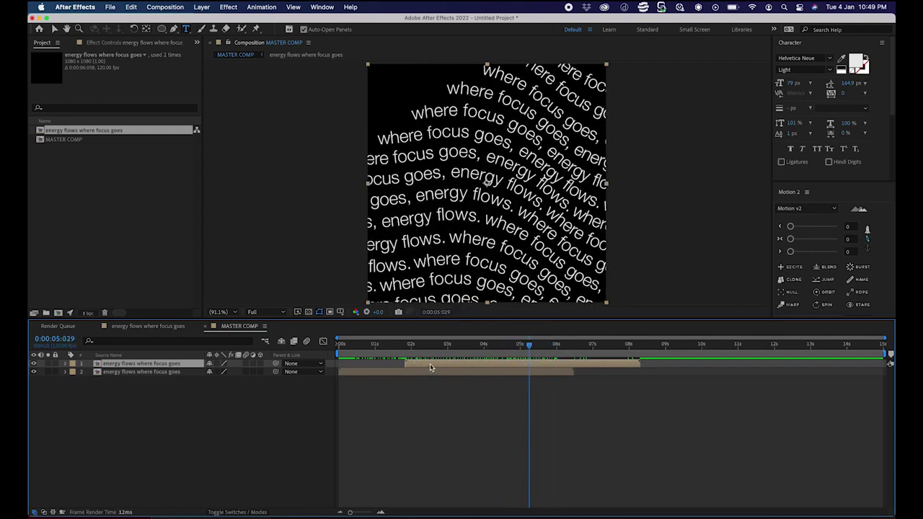
Step: Apply a Fill effect in its default red to the upper copy and scrub through the overlap of both layers
key("ctrl+space")
type("fill")
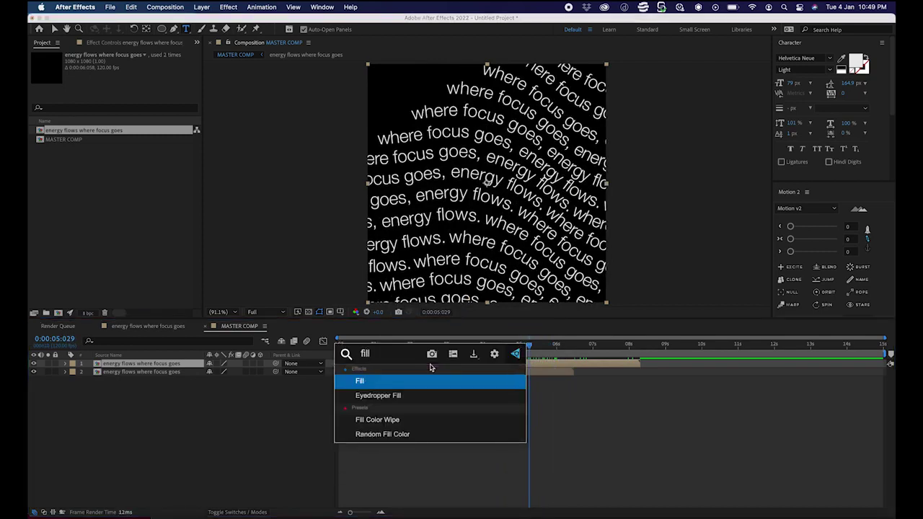
key("Return")
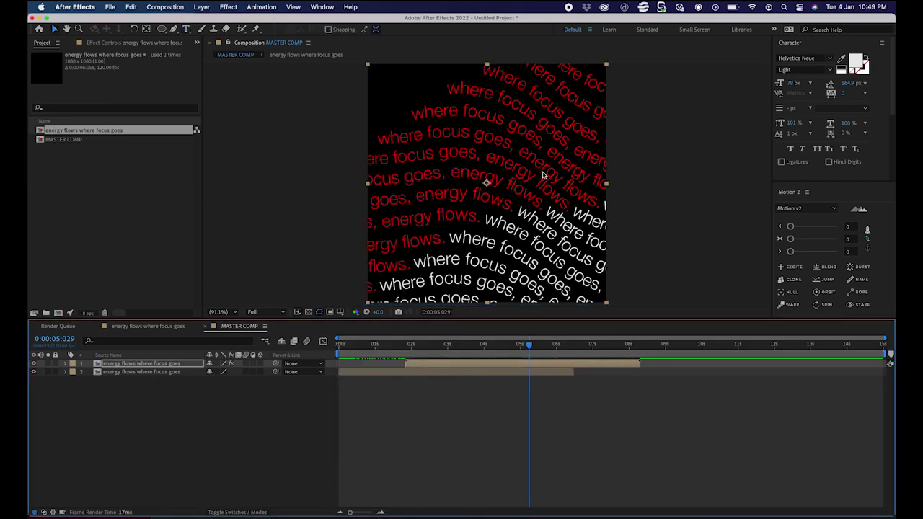
left_click_drag(495, 347, 519, 373)
left_click(552, 404)
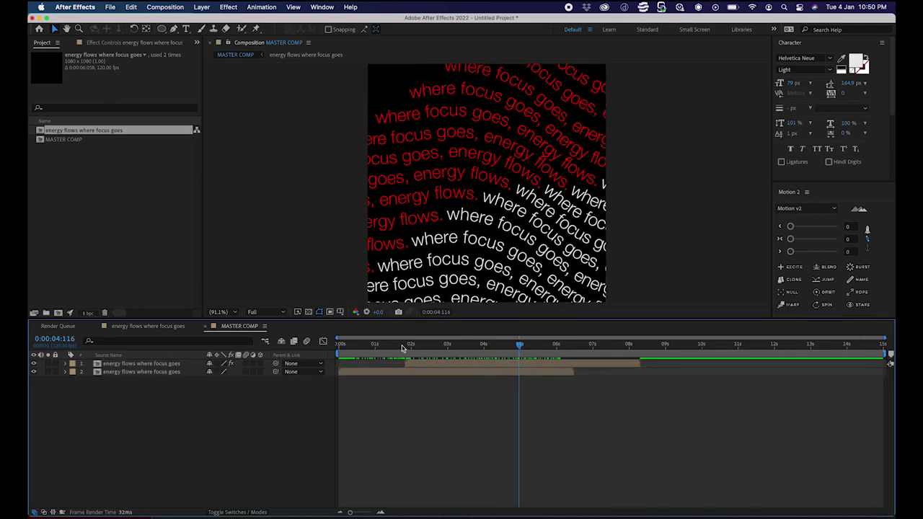
left_click_drag(402, 349, 497, 353)
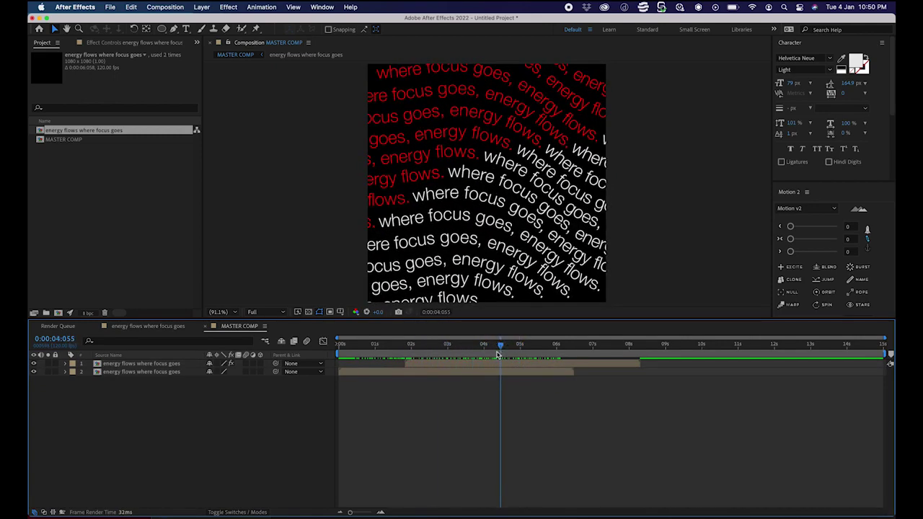
Step: Try shifting the red copy several frames earlier at 0:00:04:055, then move it back to its former timing
key("equal")
key("equal")
key("equal")
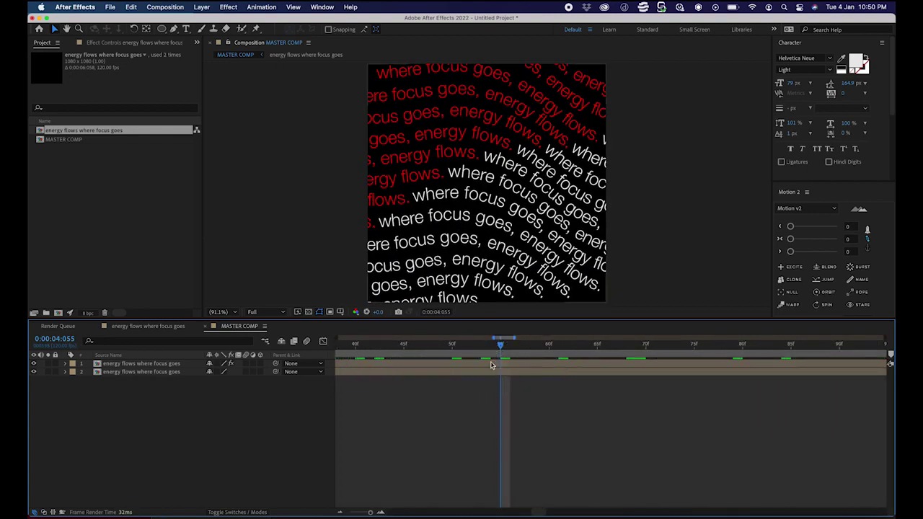
left_click(475, 364)
left_click_drag(475, 365, 398, 365)
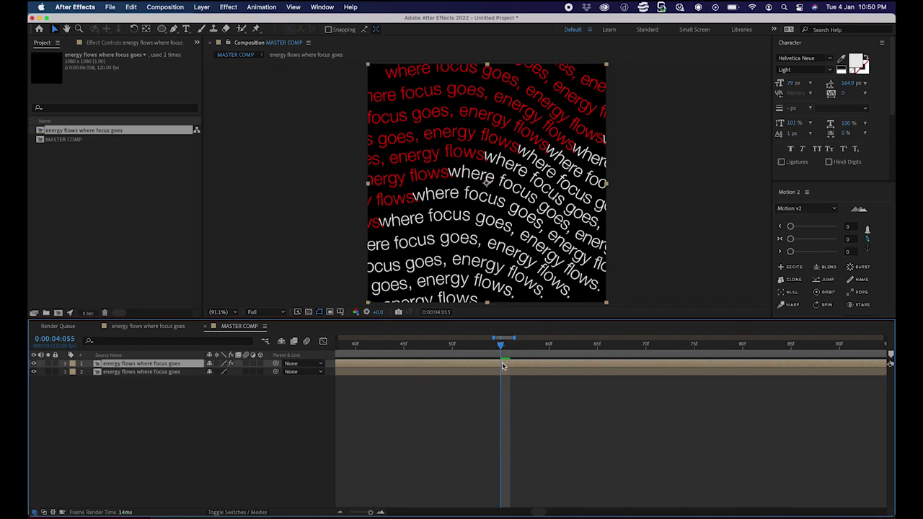
left_click_drag(503, 366, 581, 369)
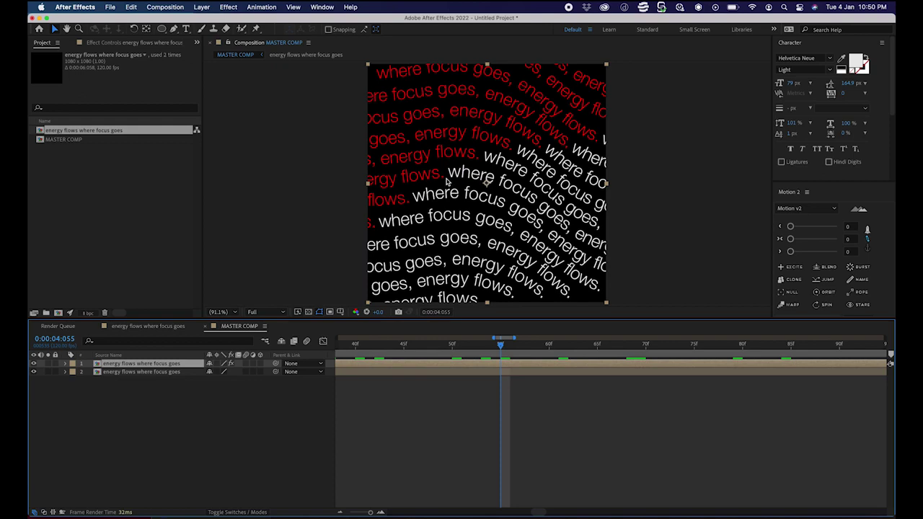
key("minus")
key("minus")
key("minus")
key("minus")
key("minus")
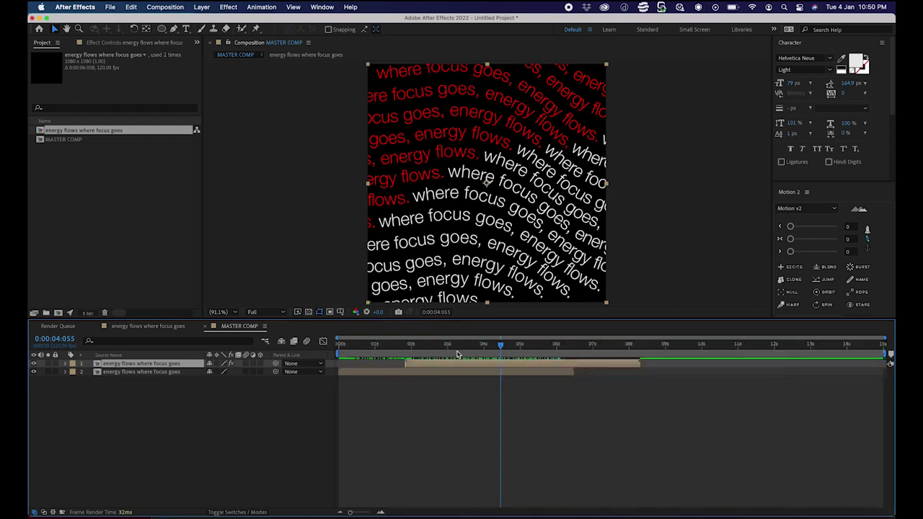
Step: Duplicate the red layer and shift the new copy to start at about 3.7 s, following the previous set of lines
left_click(444, 397)
left_click(434, 365)
key("super+d")
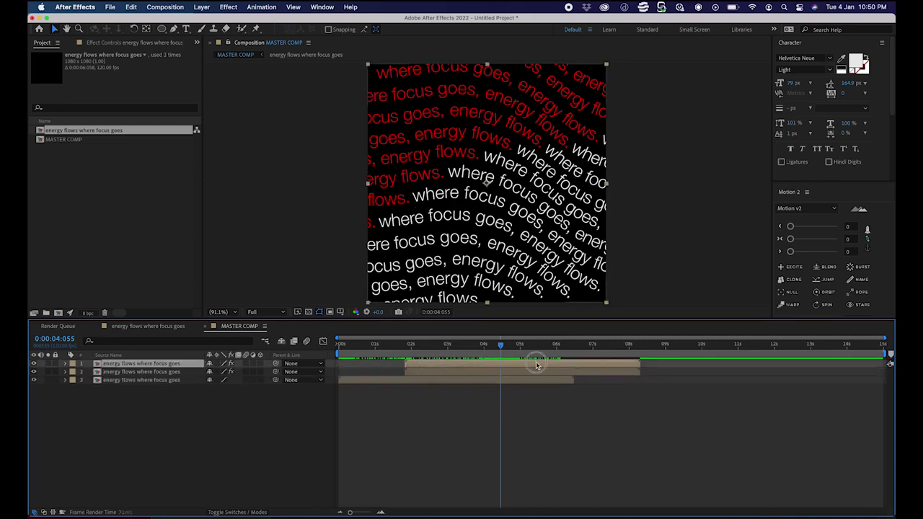
left_click_drag(435, 364, 545, 366)
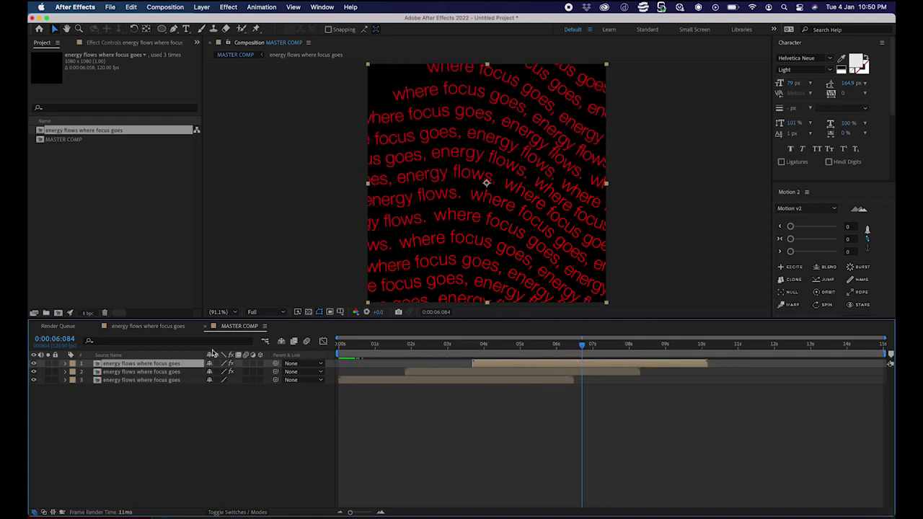
Step: Remove the Fill effect from the top copy of the text layer so its lines return to white
left_click(140, 45)
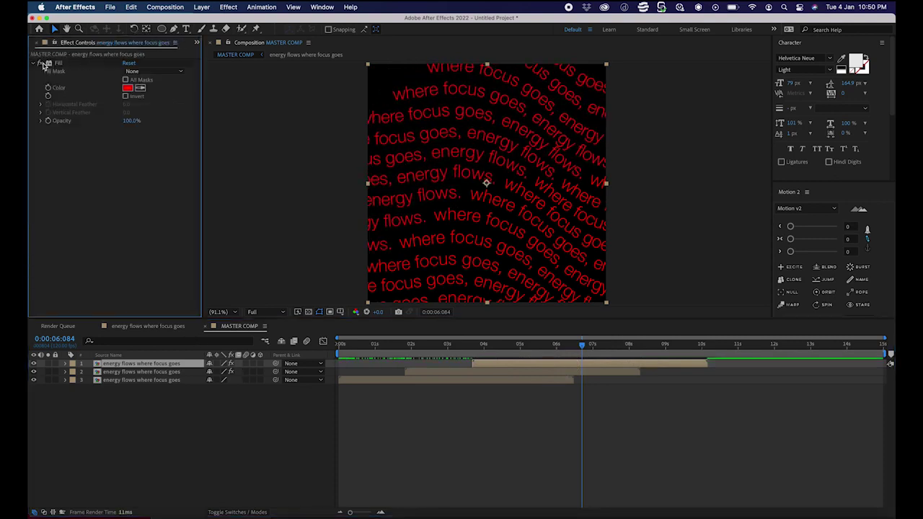
left_click(52, 64)
key("Delete")
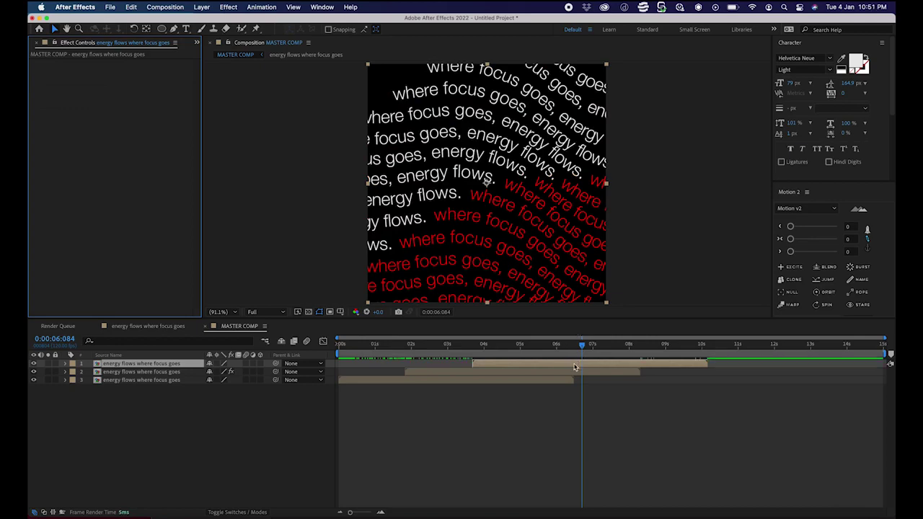
Step: Fine-tune the top layer to start at about 3.65 s, leaving a normal word space between its white lines and the red lines
left_click_drag(574, 367, 571, 366)
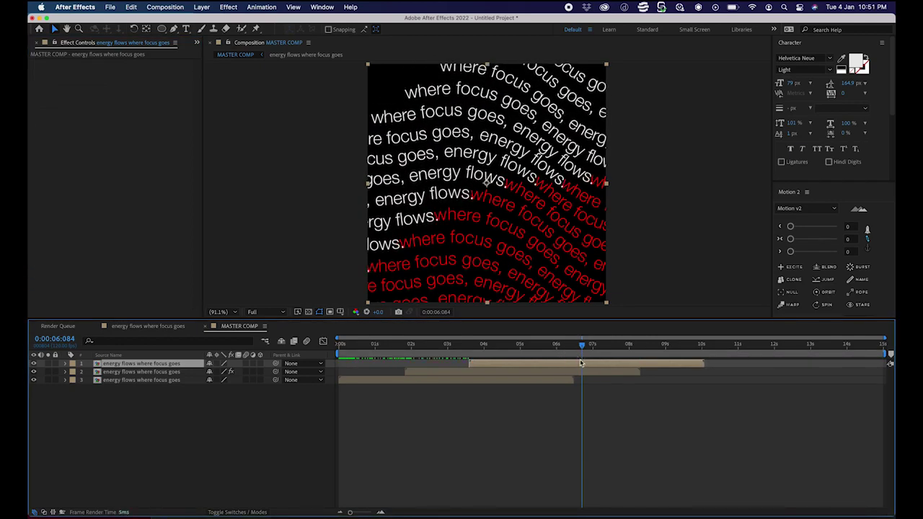
scroll(432, 221, "up", 1)
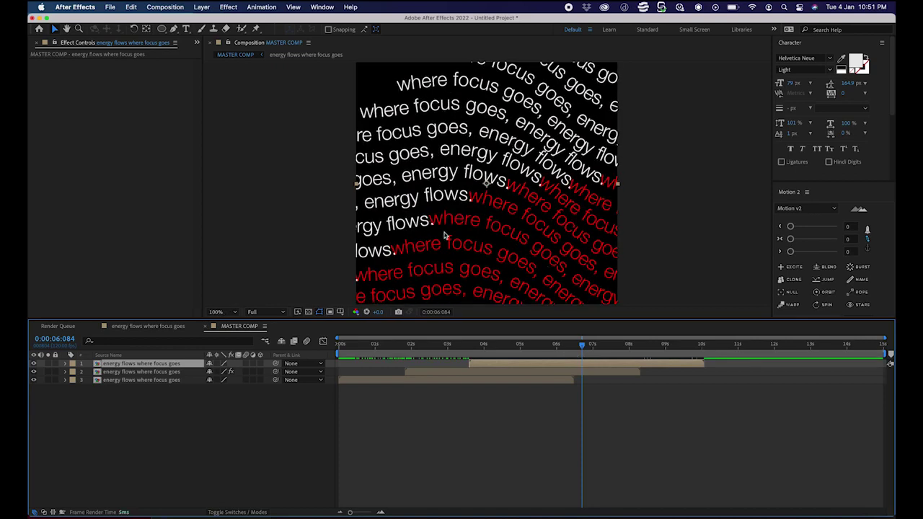
scroll(435, 240, "up", 1)
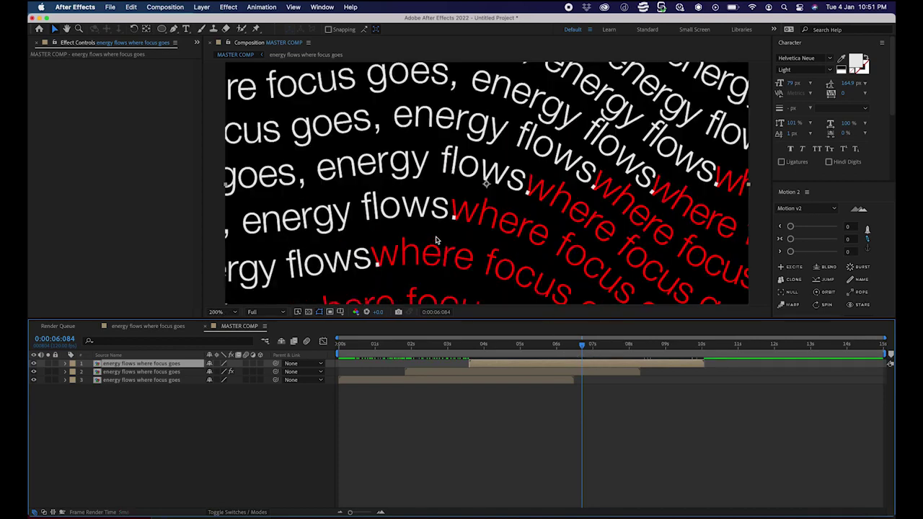
scroll(466, 280, "up", 1)
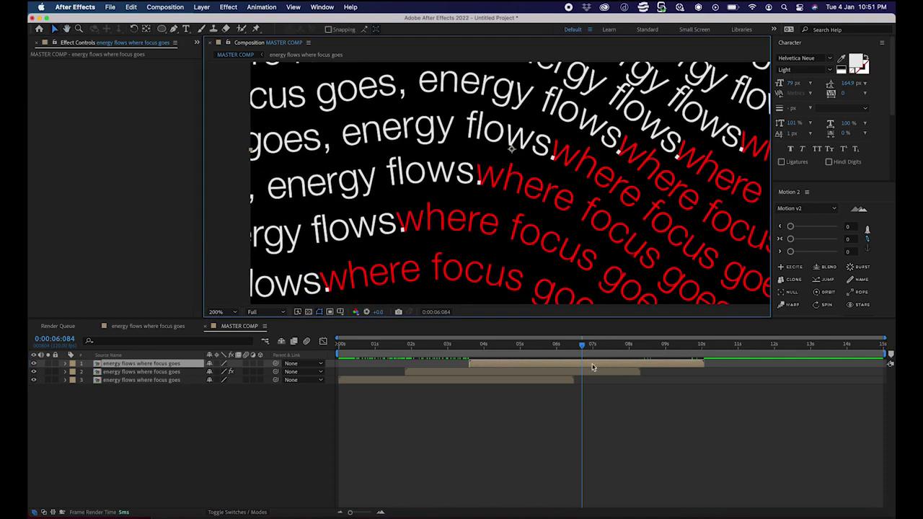
left_click_drag(592, 367, 591, 368)
key("equal")
key("equal")
key("equal")
key("equal")
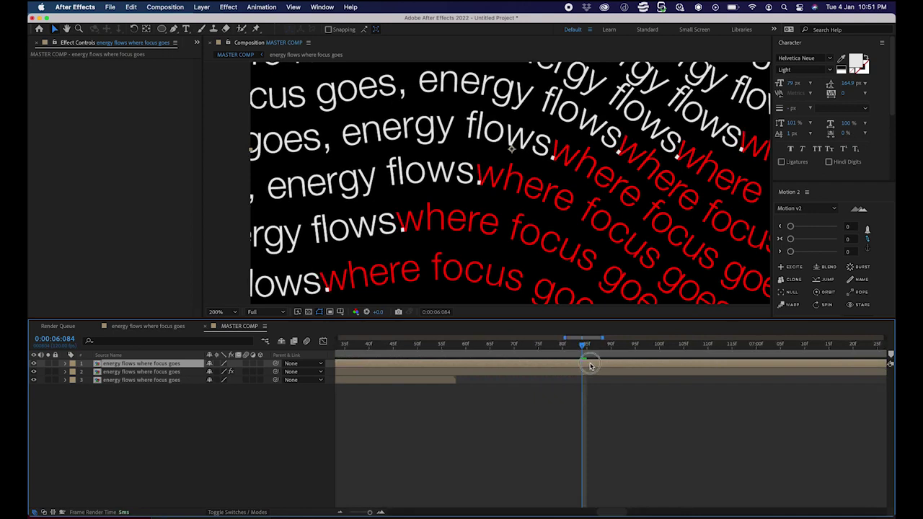
left_click_drag(589, 366, 623, 369)
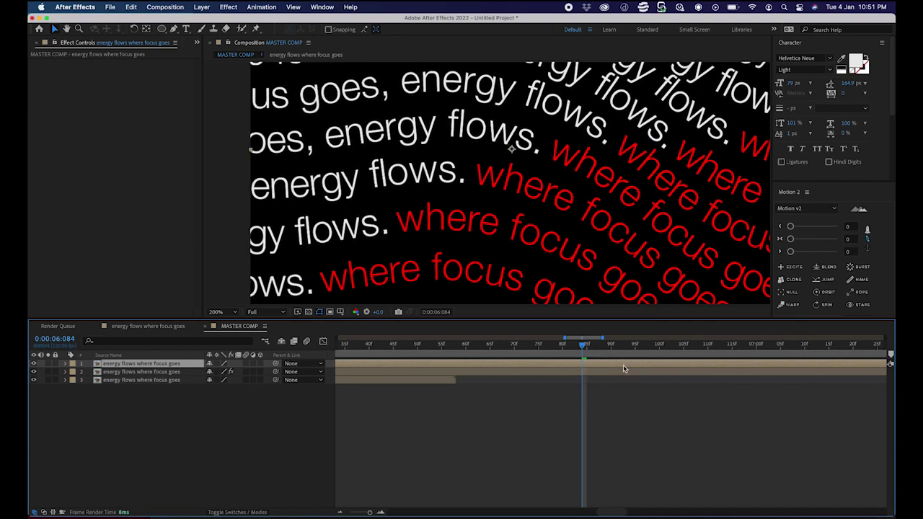
key("minus")
key("minus")
key("minus")
key("minus")
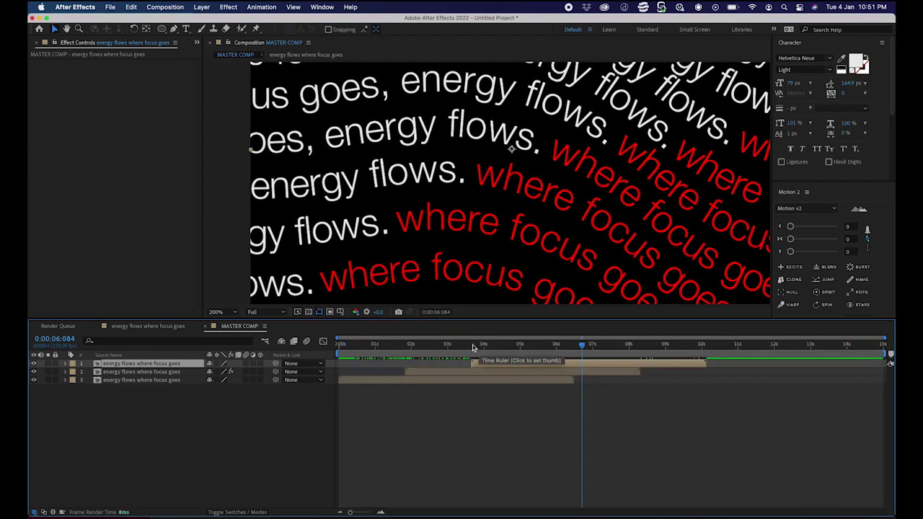
Step: Scrub through the overlapping layers with the whole frame in view and start the work area at 0:00:04:087
left_click(424, 348)
left_click_drag(424, 348, 469, 347)
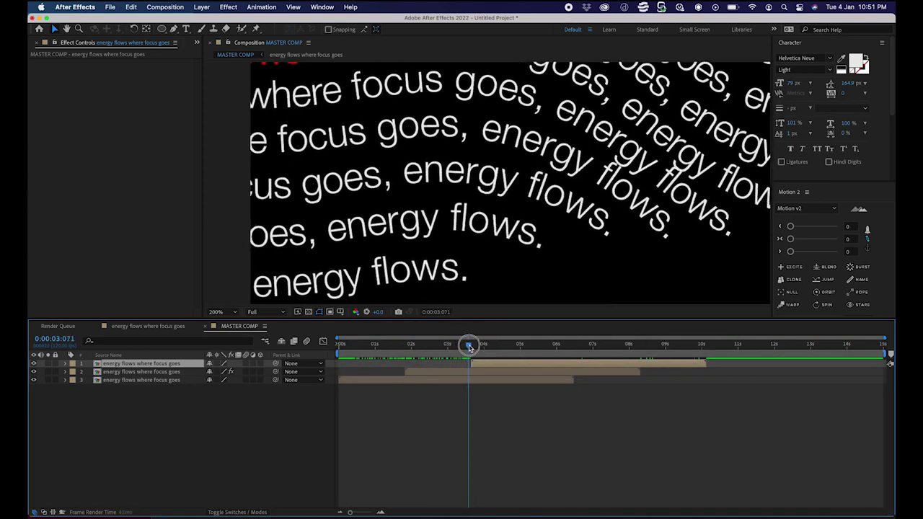
left_click(218, 311)
left_click(229, 321)
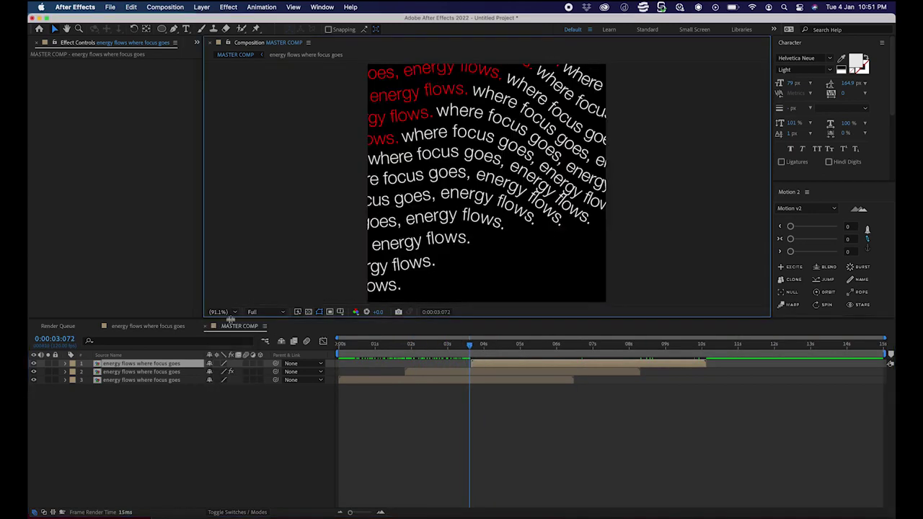
left_click_drag(470, 346, 573, 353)
left_click(525, 400)
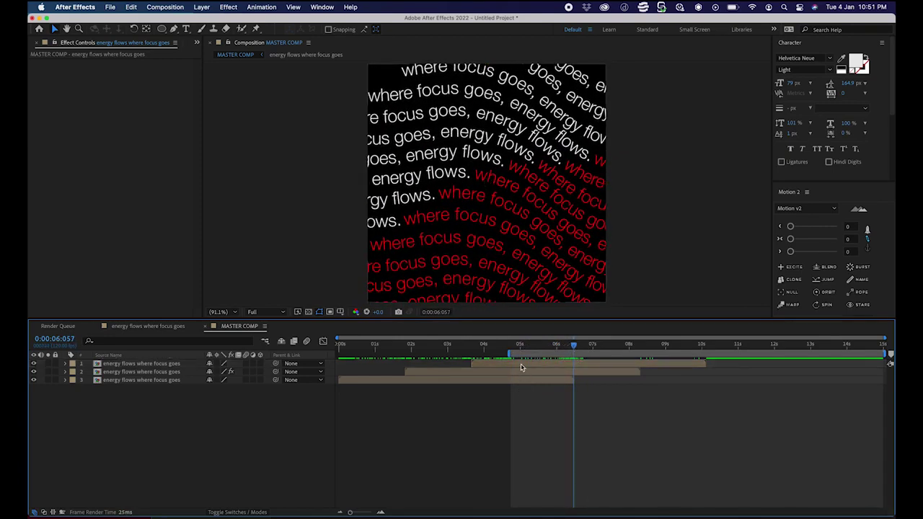
left_click(519, 364)
left_click_drag(472, 353, 511, 365)
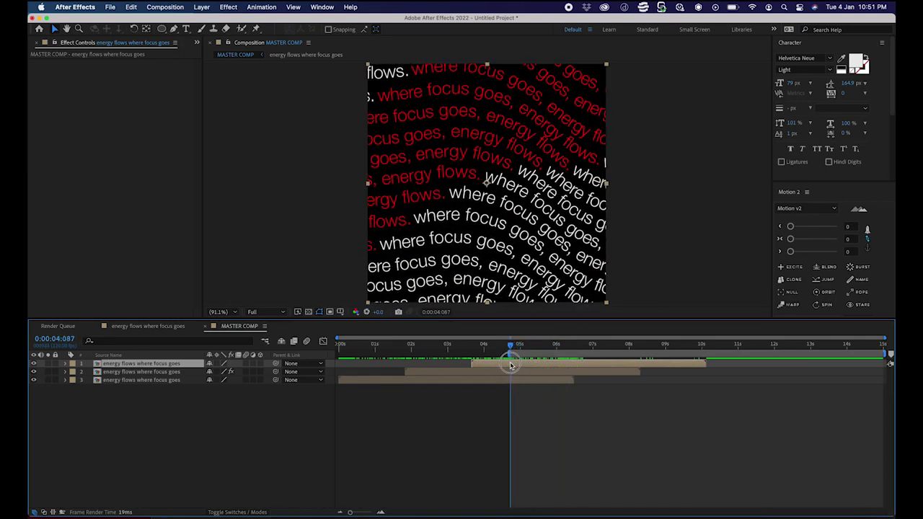
left_click(430, 435)
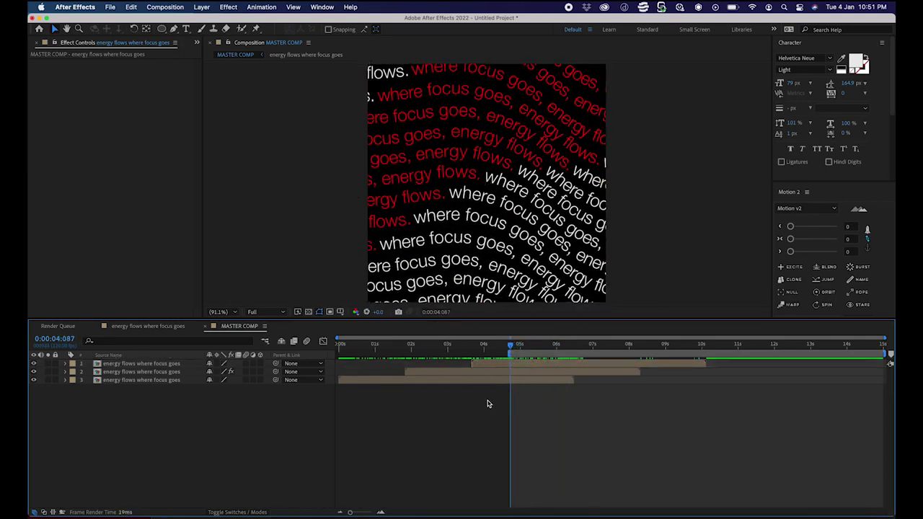
Step: Show the rulers and place a vertical and a horizontal guide at the end of the first visible "flows."
key("super+r")
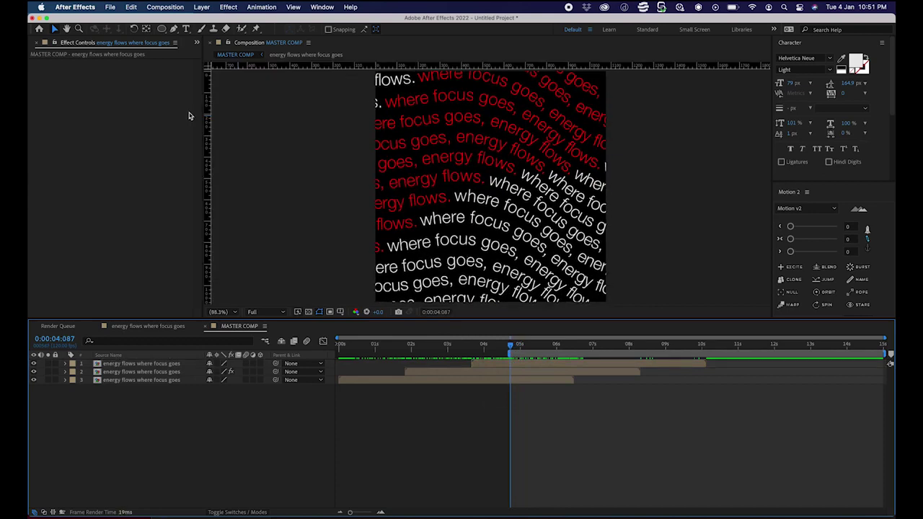
left_click_drag(207, 79, 413, 160)
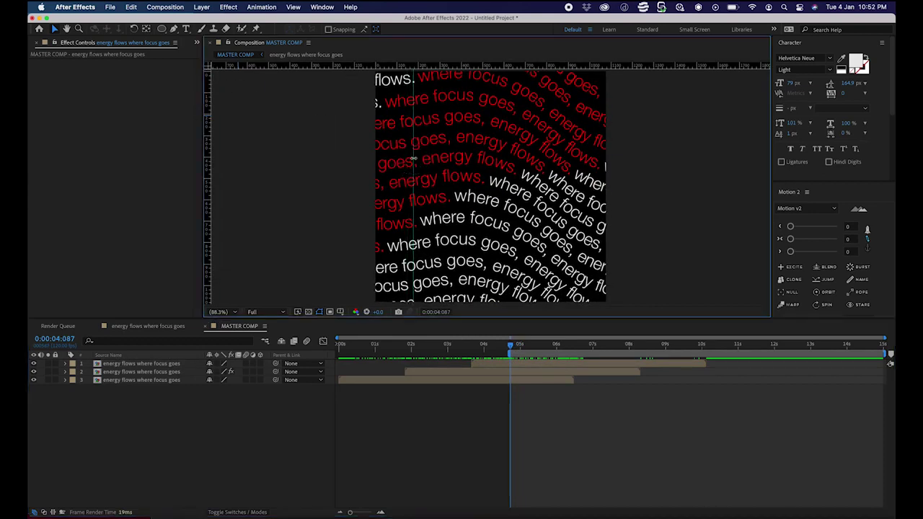
left_click_drag(423, 66, 425, 82)
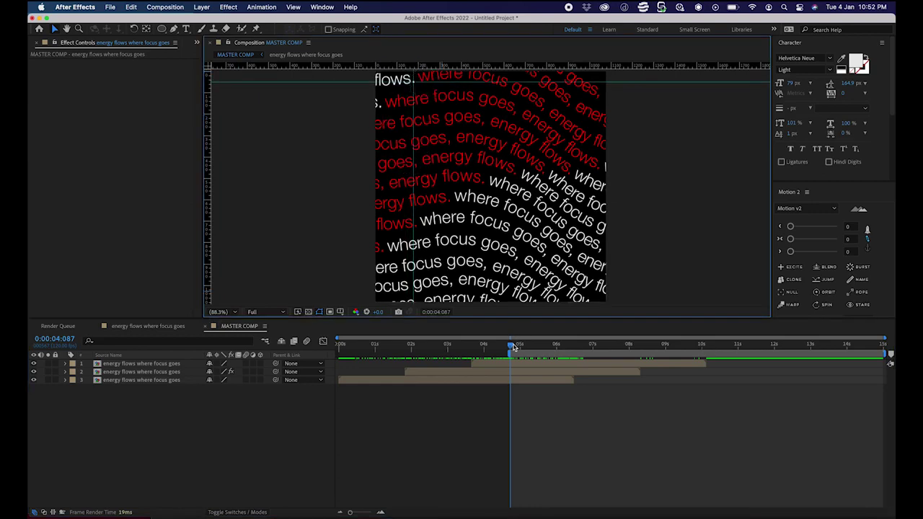
Step: Duplicate the top white layer and shift the copy to start at about 5.5 s, continuing the lines after the previous set
left_click_drag(513, 347, 574, 355)
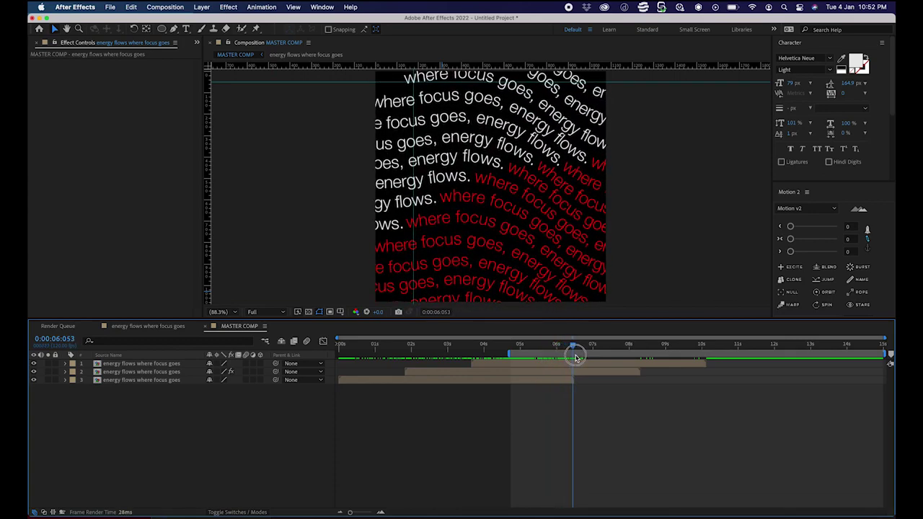
left_click(536, 367)
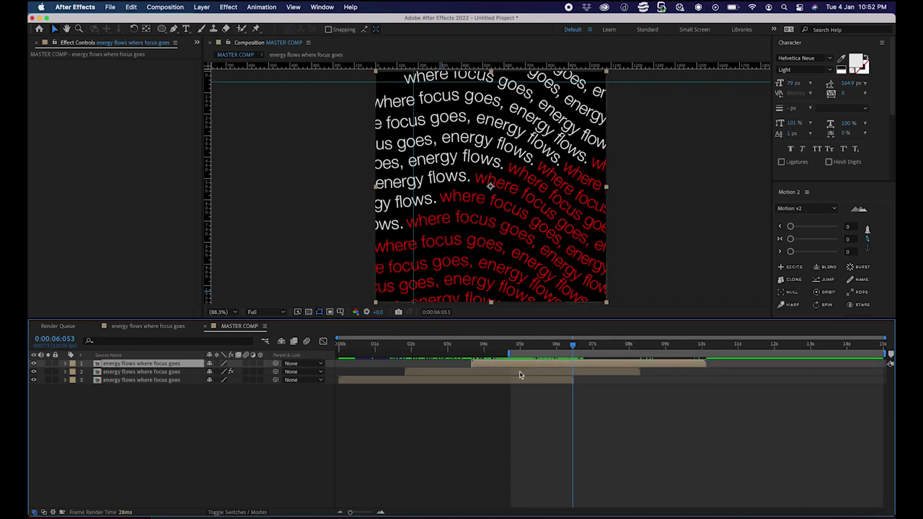
left_click(520, 373)
left_click(518, 366)
key("super+d")
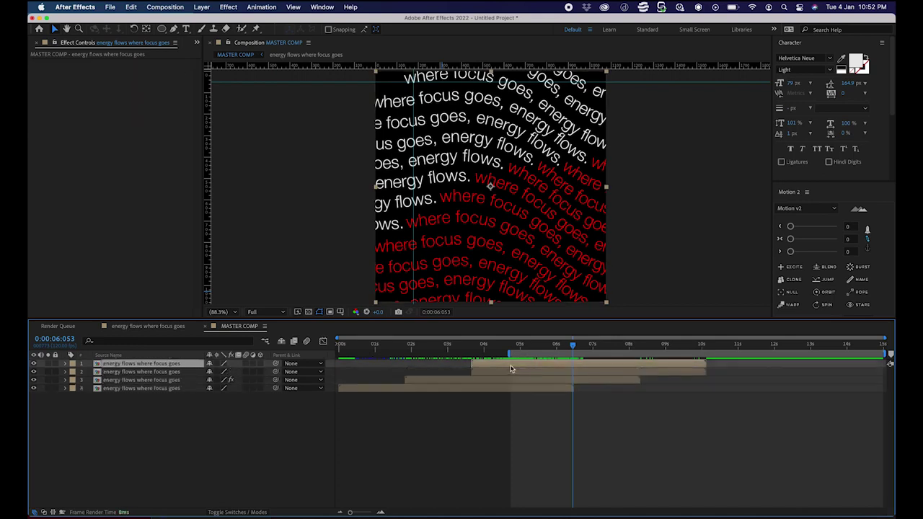
left_click_drag(518, 366, 588, 369)
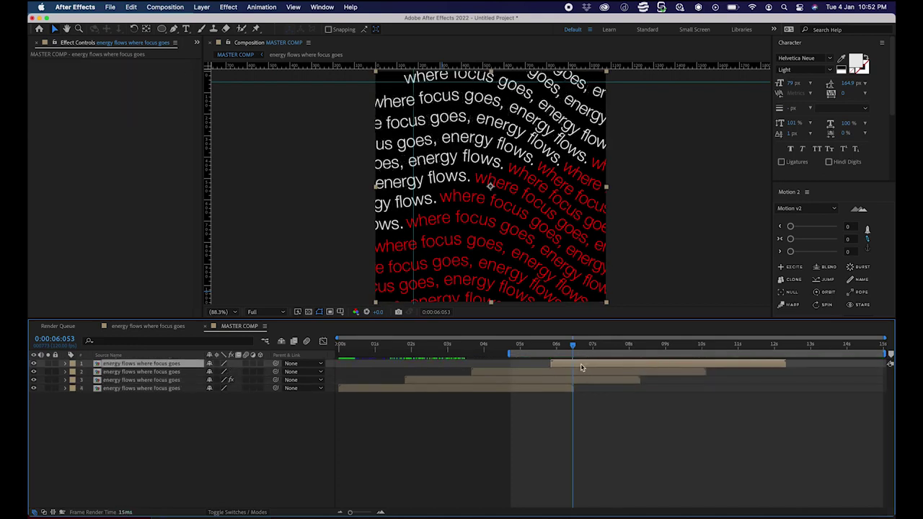
key("equal")
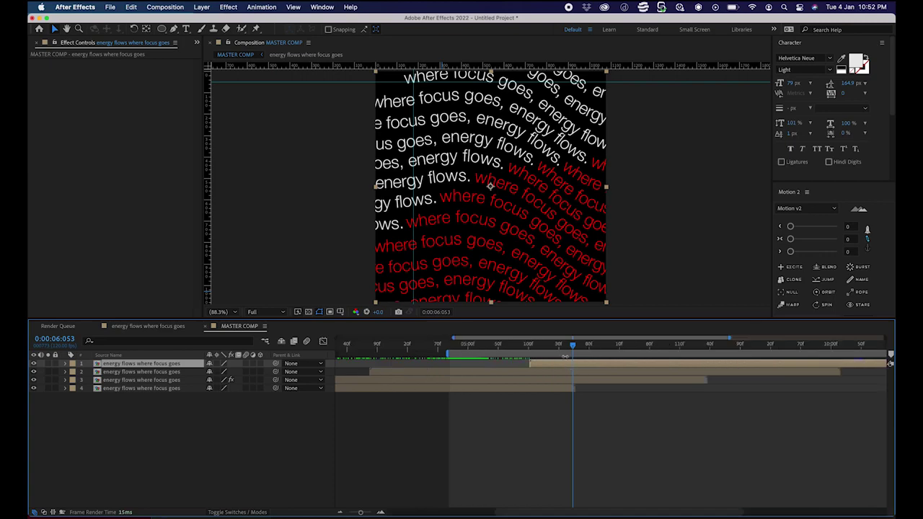
left_click_drag(573, 348, 584, 363)
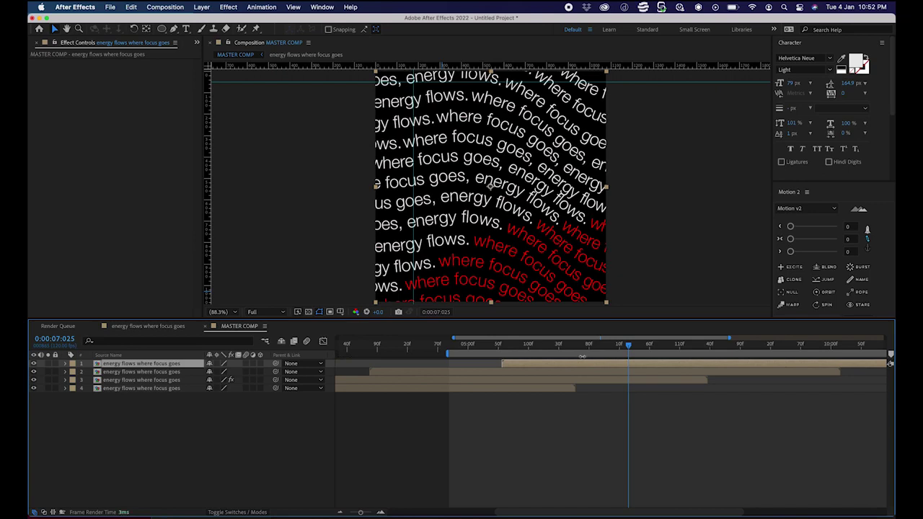
Step: Find the frame at 0:00:06:065 where the text matches the guides again, and end the work area there
left_click(617, 405)
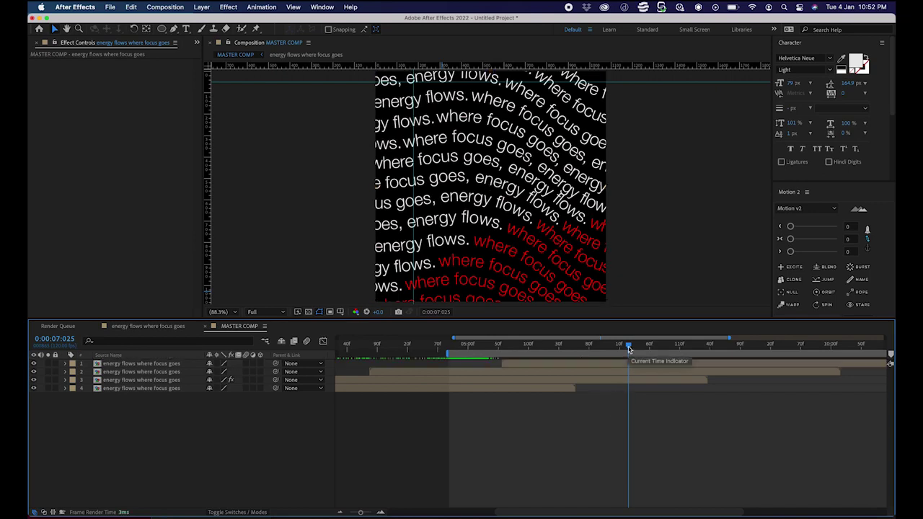
left_click_drag(628, 350, 580, 369)
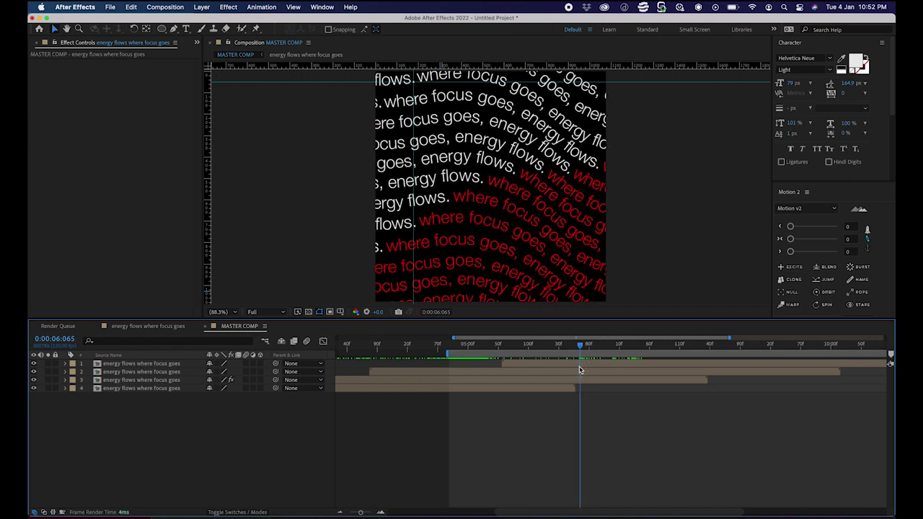
left_click(449, 350)
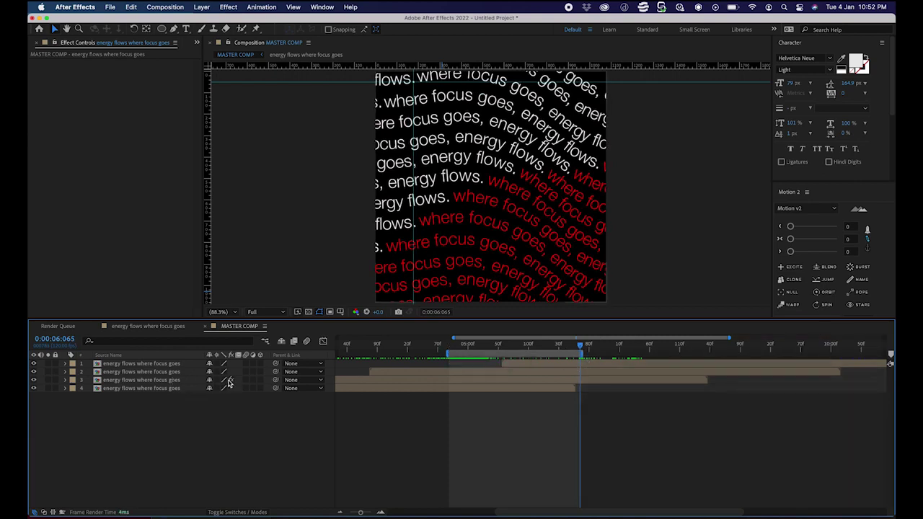
Step: Remove the red Fill from the third layer and preview the all-white text loop within the work area
key("space")
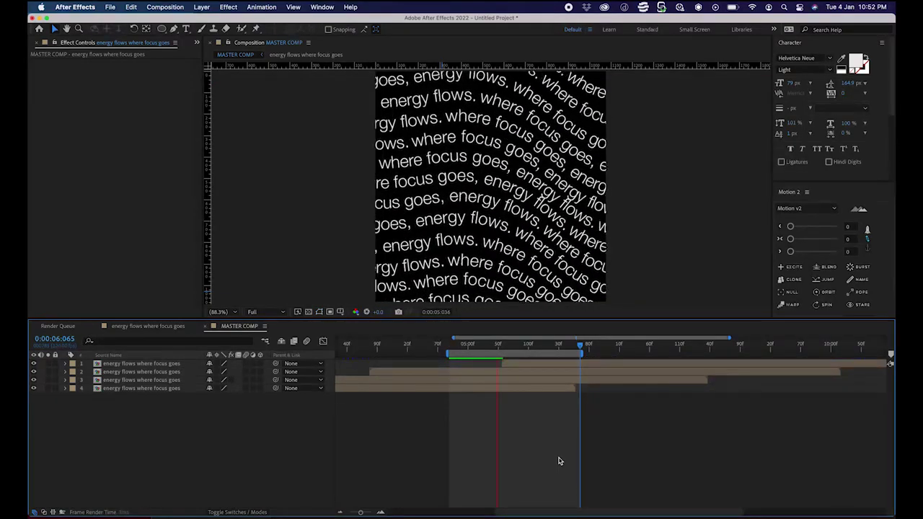
left_click(499, 347)
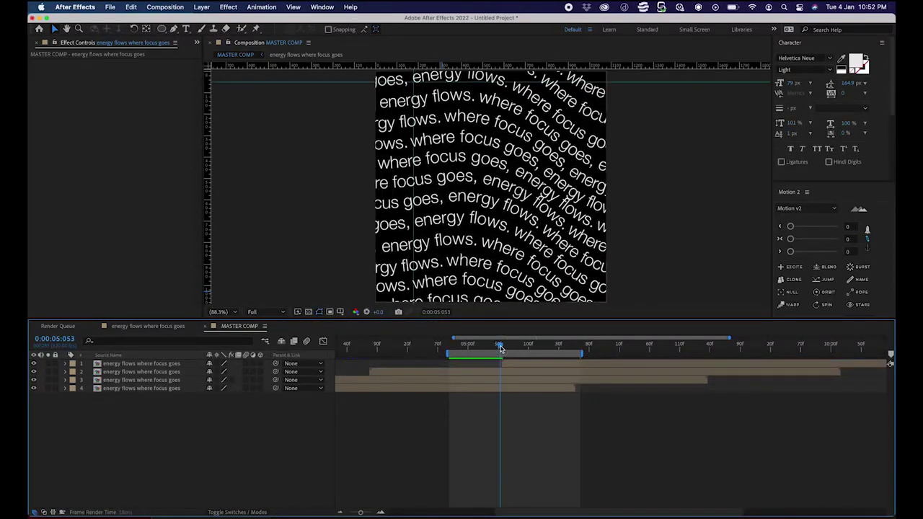
key("space")
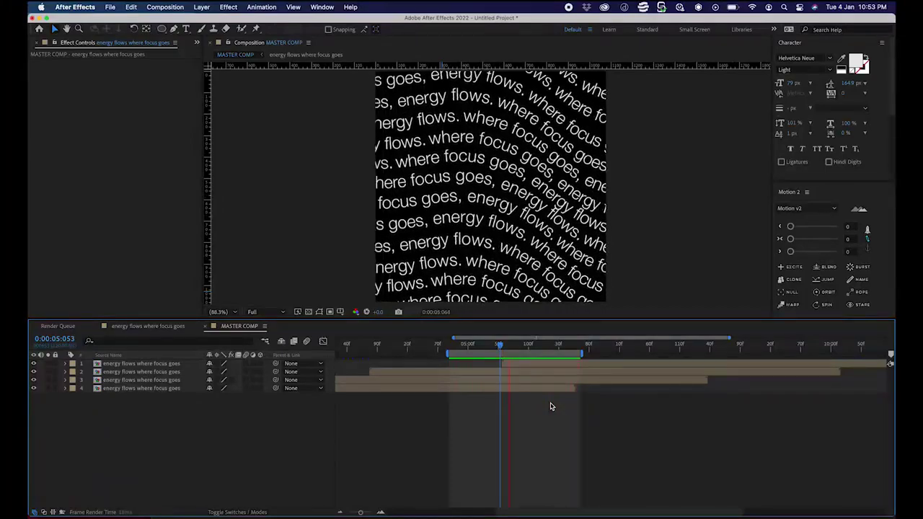
key("space")
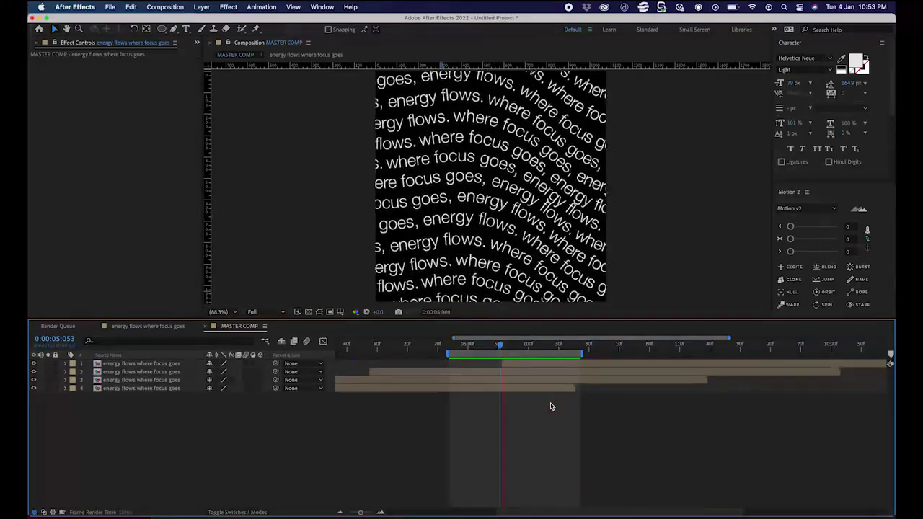